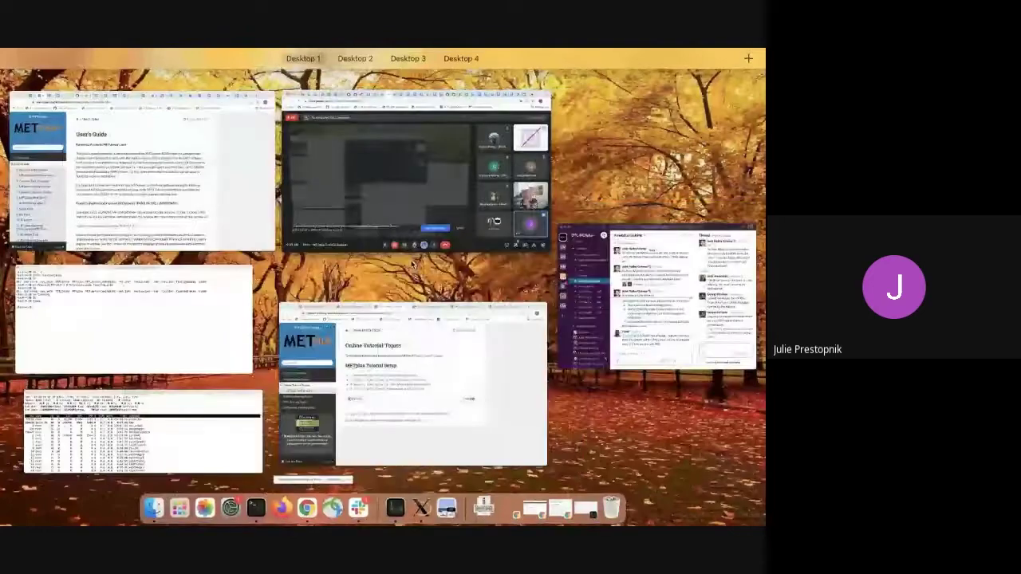
Minimize the METviewer User's Guide window and bring up the METplus Practical Session 1 page in the other browser window
{"action": "left_click", "coordinate": [413, 264]}
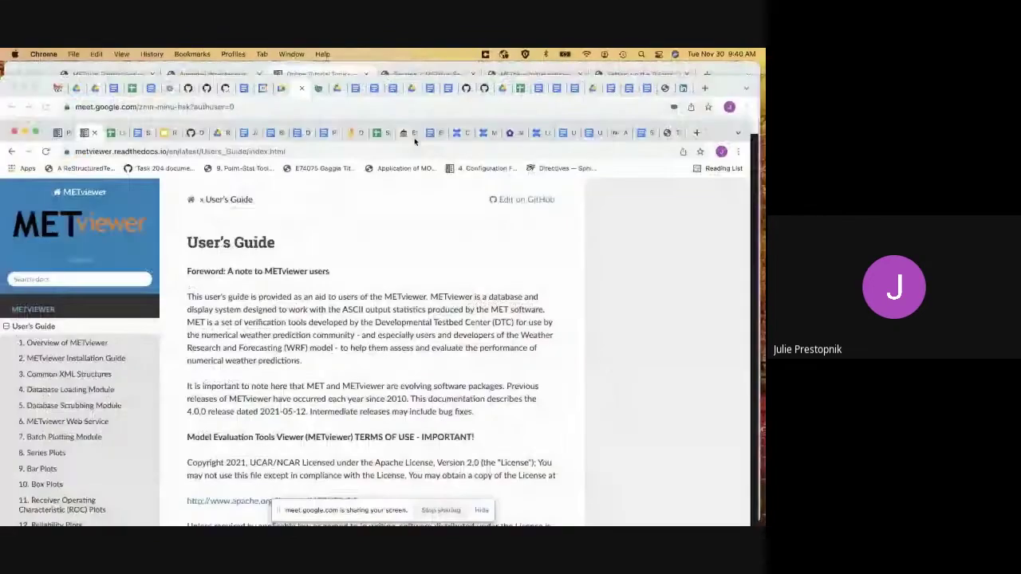
{"action": "left_click", "coordinate": [25, 132]}
{"action": "key", "text": "ctrl+Up"}
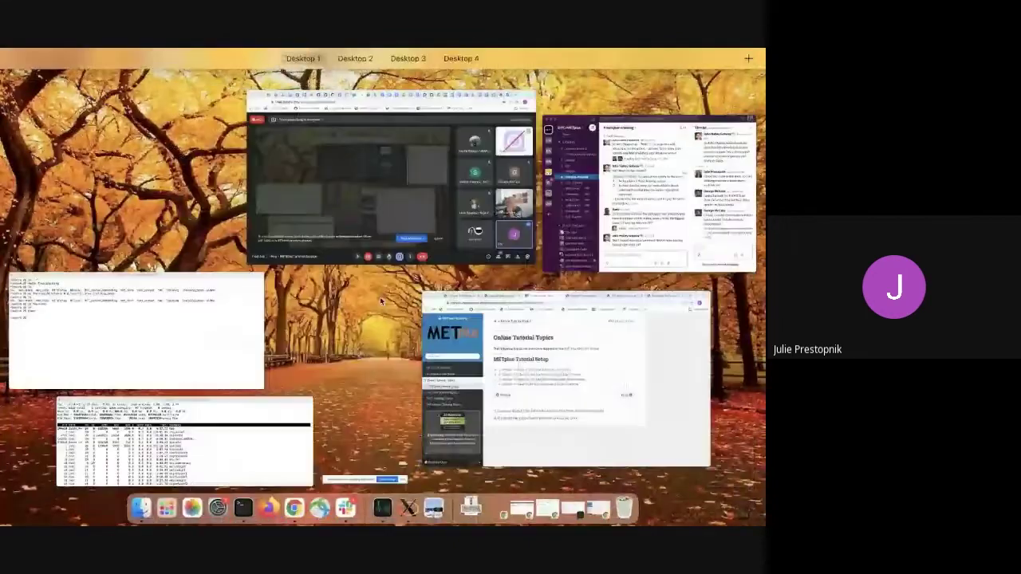
{"action": "left_click", "coordinate": [560, 388]}
{"action": "left_click", "coordinate": [421, 73]}
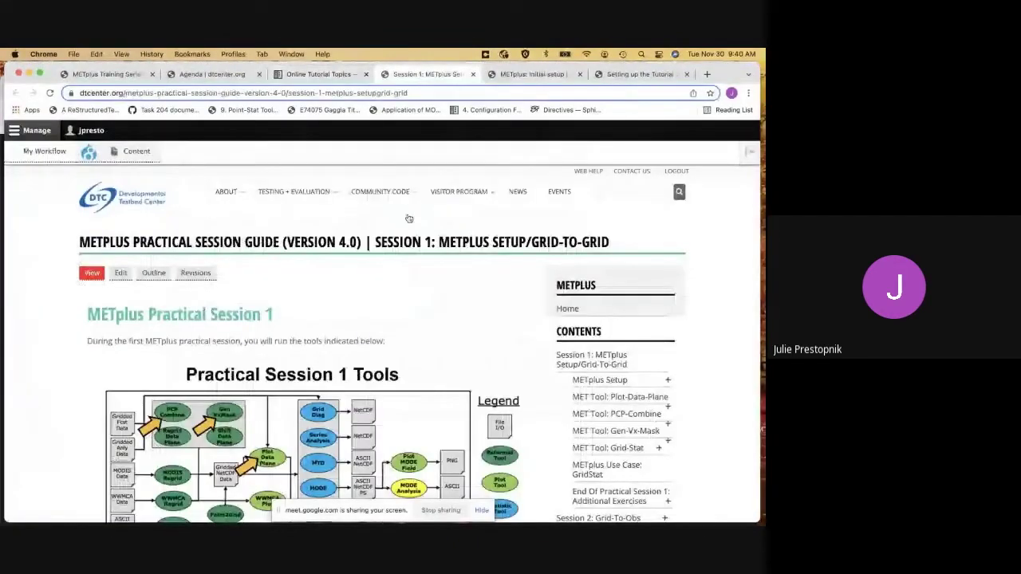
Go through the Session 1 tools diagram and notes, and continue to the METplus Setup page
{"action": "scroll", "coordinate": [388, 311], "scroll_direction": "down", "scroll_amount": 2}
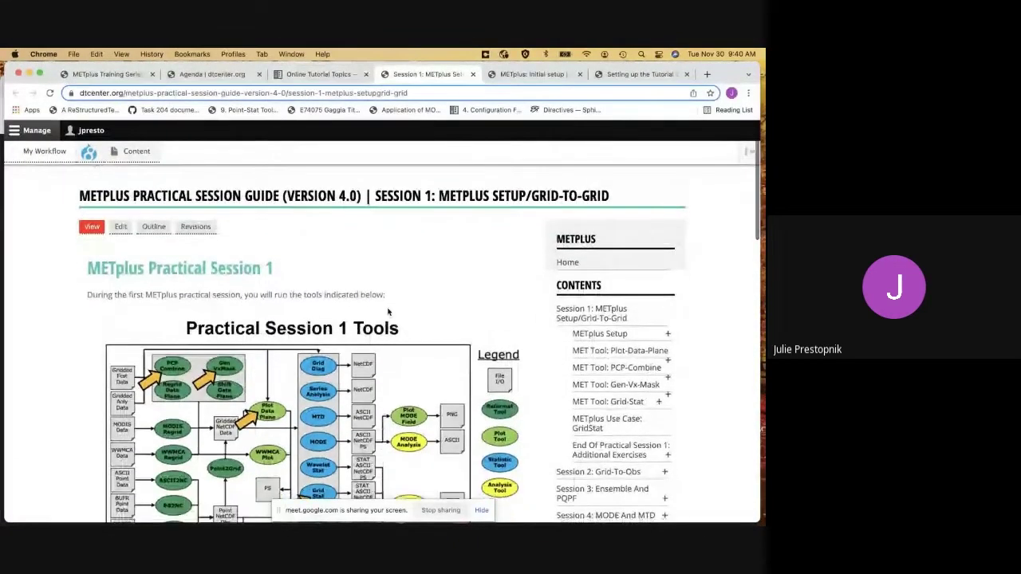
{"action": "scroll", "coordinate": [444, 286], "scroll_direction": "down", "scroll_amount": 15}
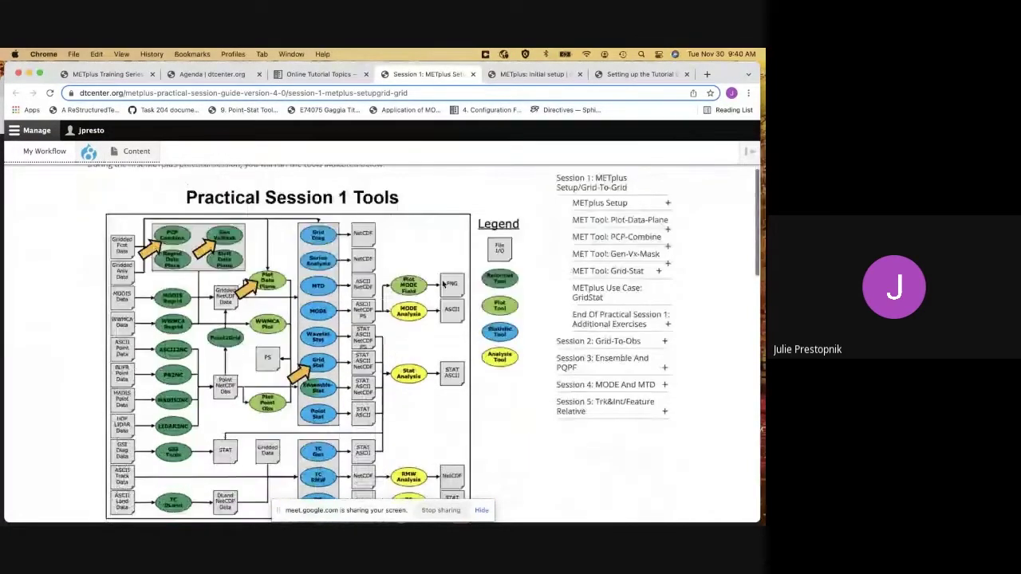
{"action": "scroll", "coordinate": [443, 285], "scroll_direction": "down", "scroll_amount": 20}
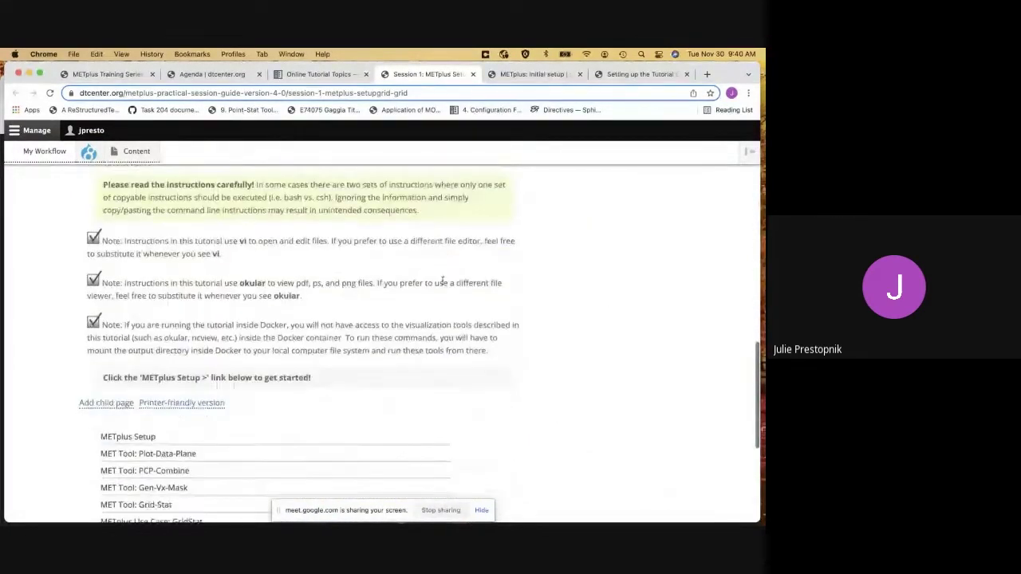
{"action": "scroll", "coordinate": [443, 281], "scroll_direction": "down", "scroll_amount": 3}
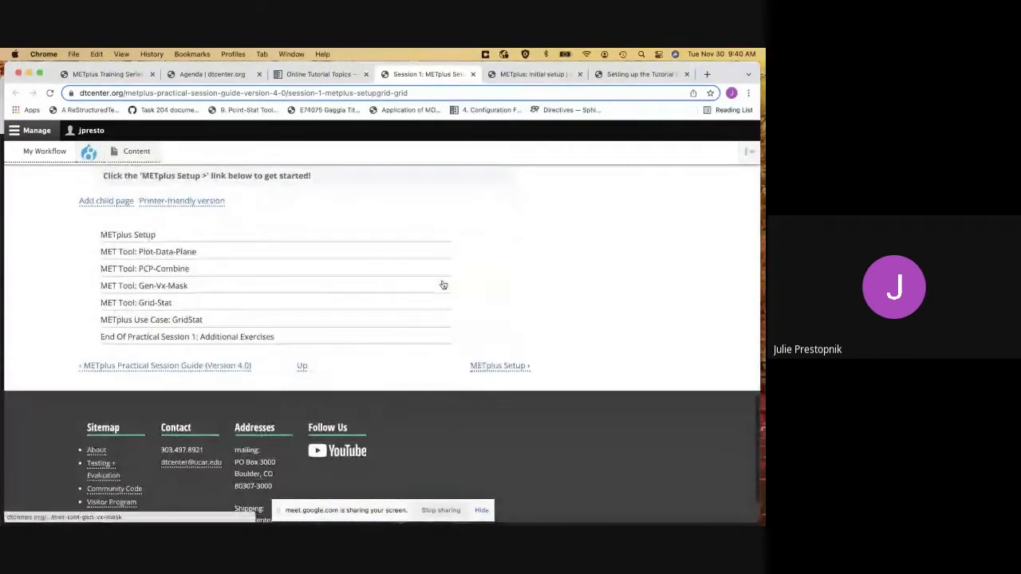
{"action": "left_click", "coordinate": [513, 369]}
Skim the METplus Setup page's useful links and continue to the METplus: Initial Setup page
{"action": "scroll", "coordinate": [513, 372], "scroll_direction": "down", "scroll_amount": 12}
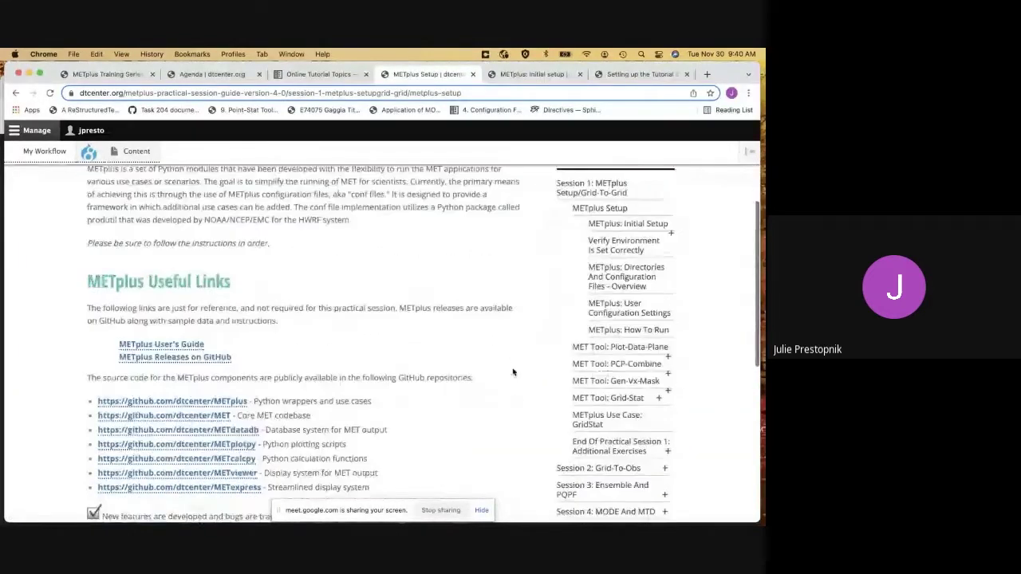
{"action": "scroll", "coordinate": [513, 371], "scroll_direction": "down", "scroll_amount": 8}
{"action": "left_click", "coordinate": [493, 414]}
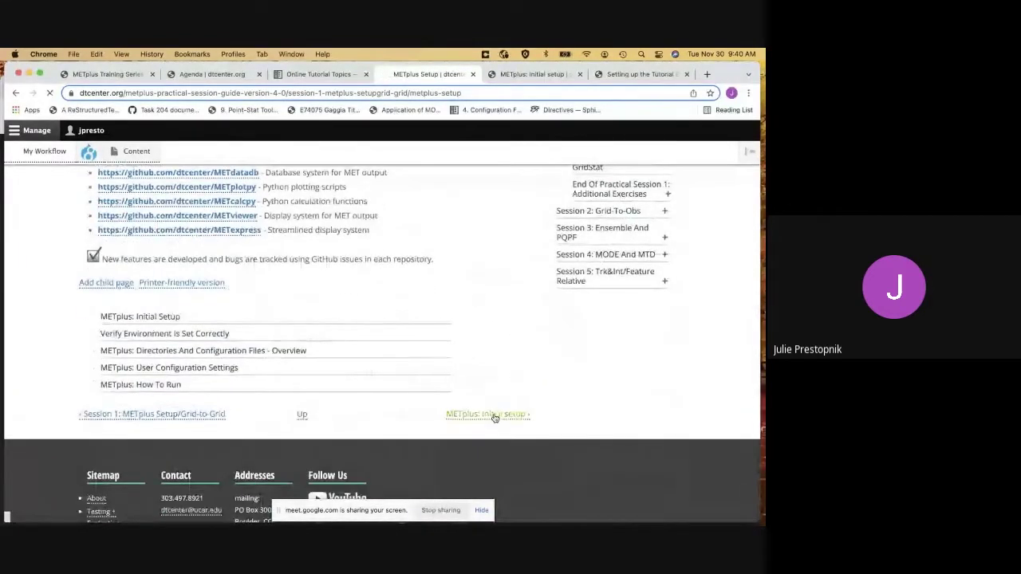
From the pre-configured environments, open the tutorial environment setup instructions for Hera (NOAA) in a new tab
{"action": "scroll", "coordinate": [346, 271], "scroll_direction": "down", "scroll_amount": 15}
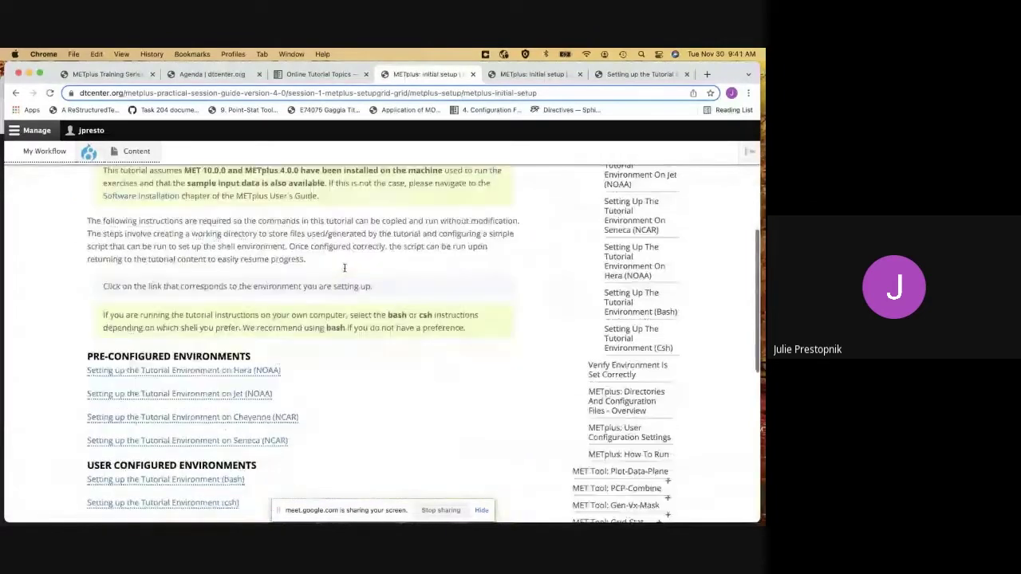
{"action": "scroll", "coordinate": [323, 342], "scroll_direction": "up", "scroll_amount": 5}
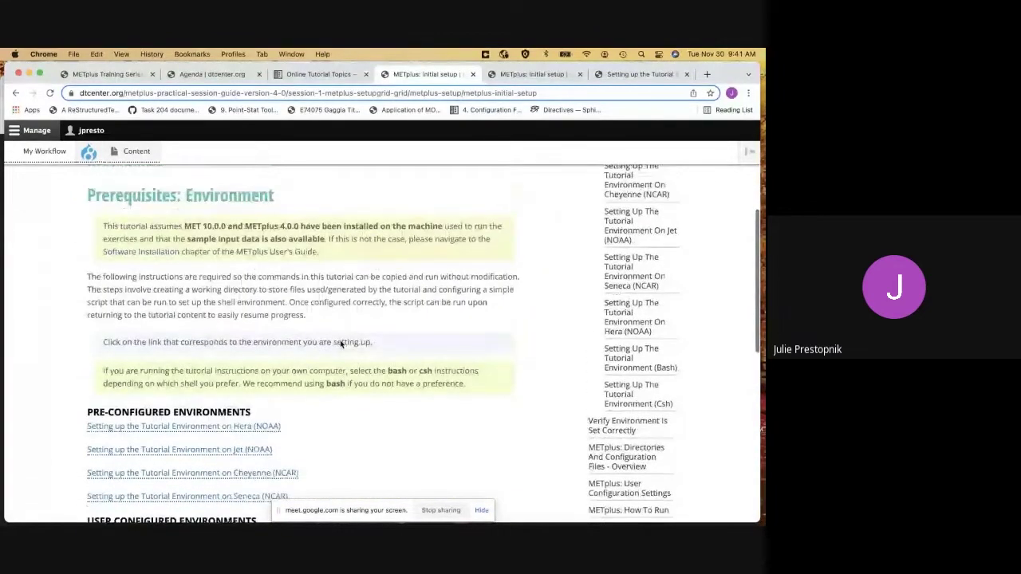
{"action": "scroll", "coordinate": [240, 374], "scroll_direction": "down", "scroll_amount": 3}
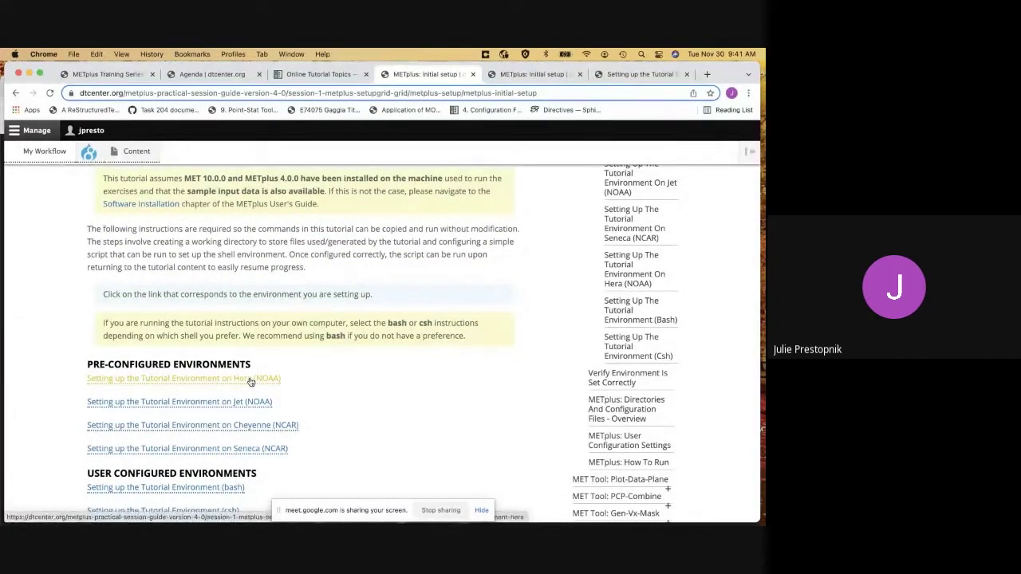
{"action": "left_click", "coordinate": [251, 380]}
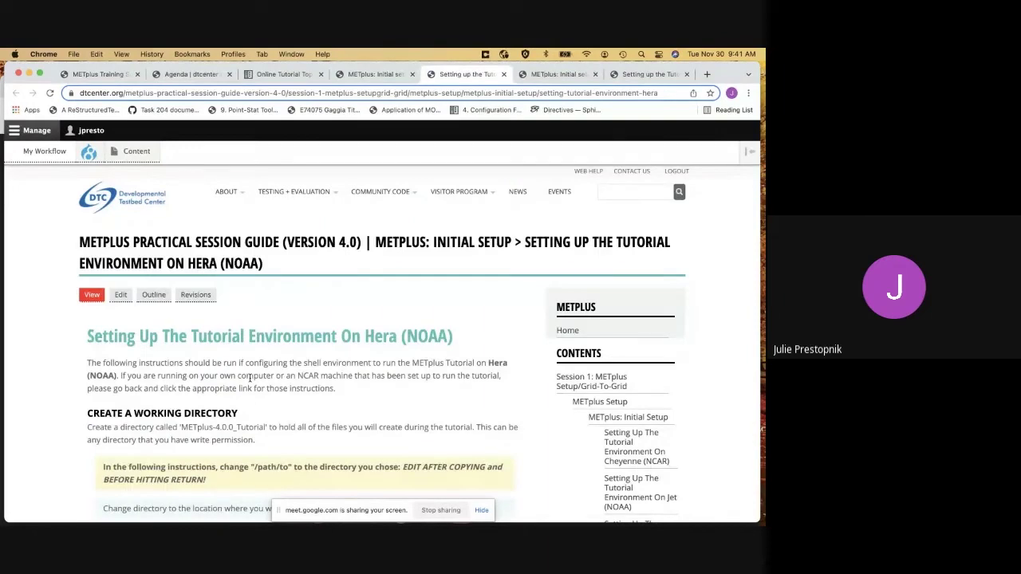
Check the Google Meet in-call messages for the shared instruction links, close them, and return to the Hera setup page
{"action": "left_click", "coordinate": [371, 93]}
{"action": "key", "text": "ctrl+Up"}
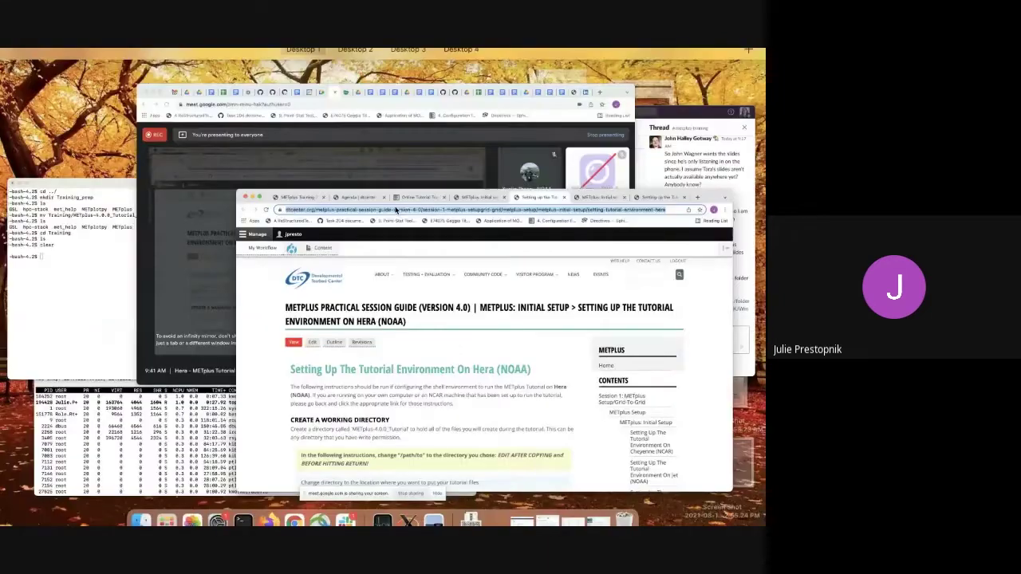
{"action": "left_click", "coordinate": [403, 186]}
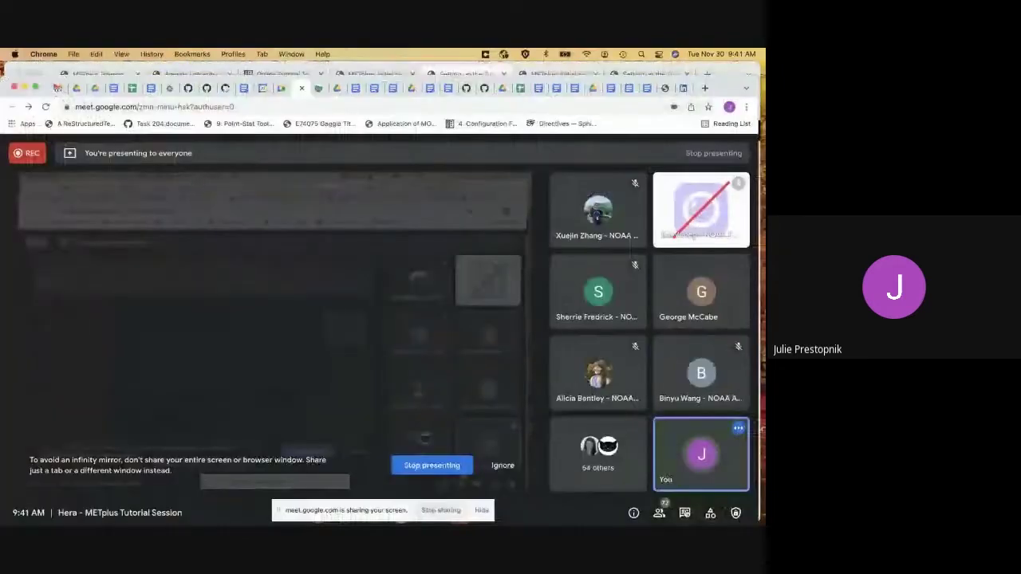
{"action": "left_click", "coordinate": [685, 513]}
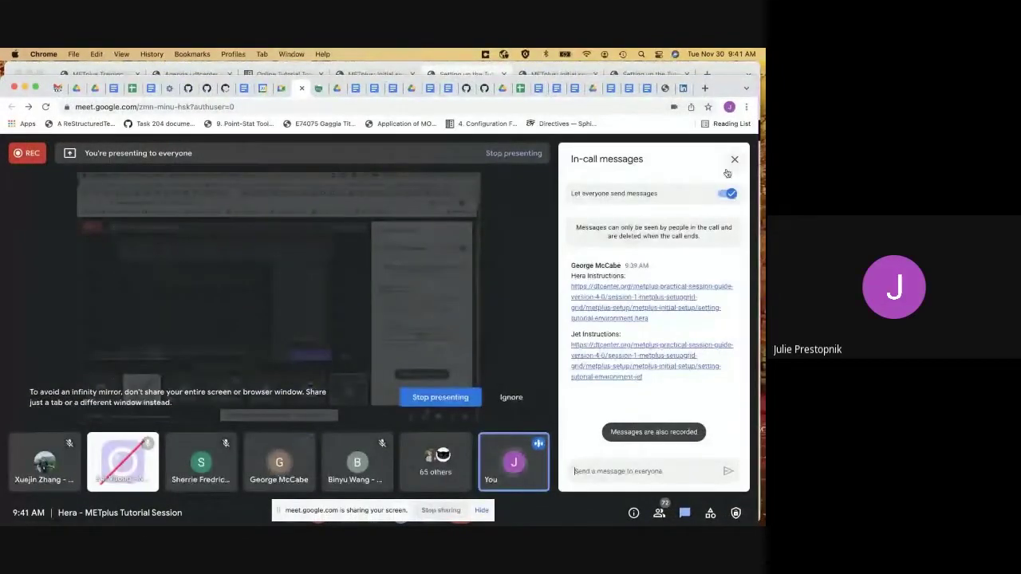
{"action": "left_click", "coordinate": [735, 159]}
{"action": "key", "text": "ctrl+Up"}
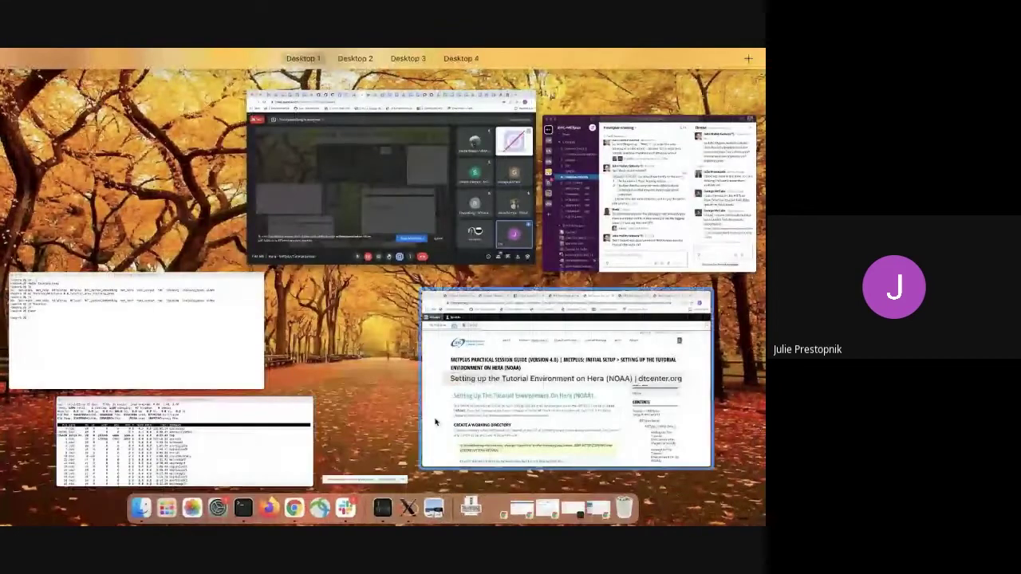
{"action": "left_click", "coordinate": [434, 421]}
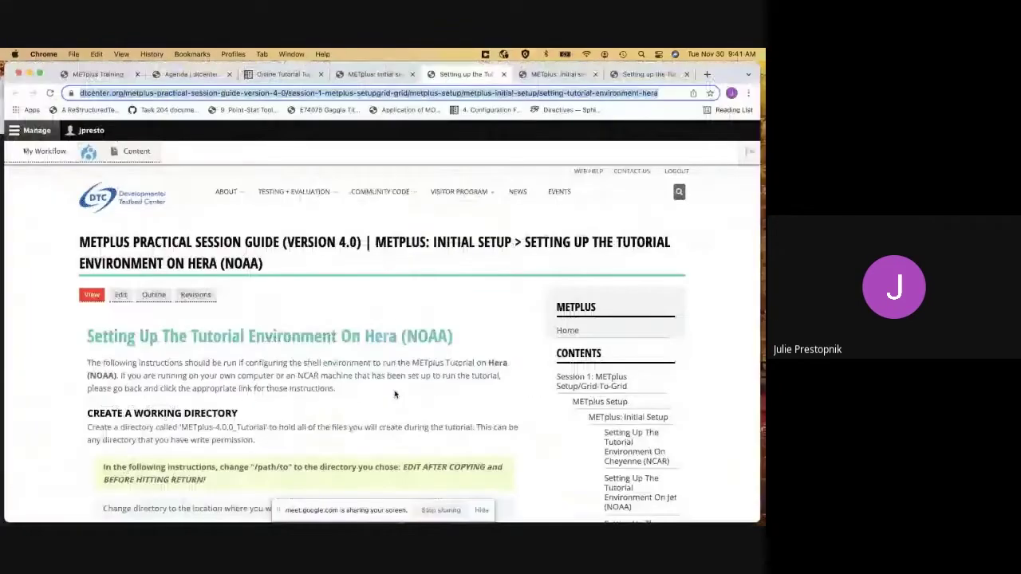
Read the Create a Working Directory section and highlight the directory name METplus-4.0.0_Tutorial
{"action": "scroll", "coordinate": [394, 394], "scroll_direction": "down", "scroll_amount": 5}
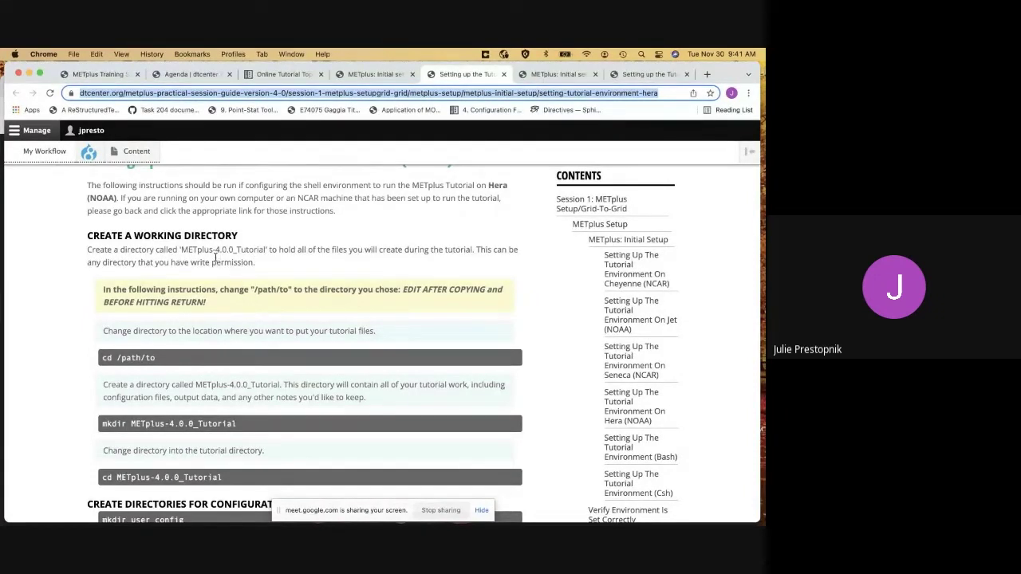
{"action": "left_click_drag", "start_coordinate": [182, 249], "coordinate": [266, 250]}
{"action": "key", "text": "super+c"}
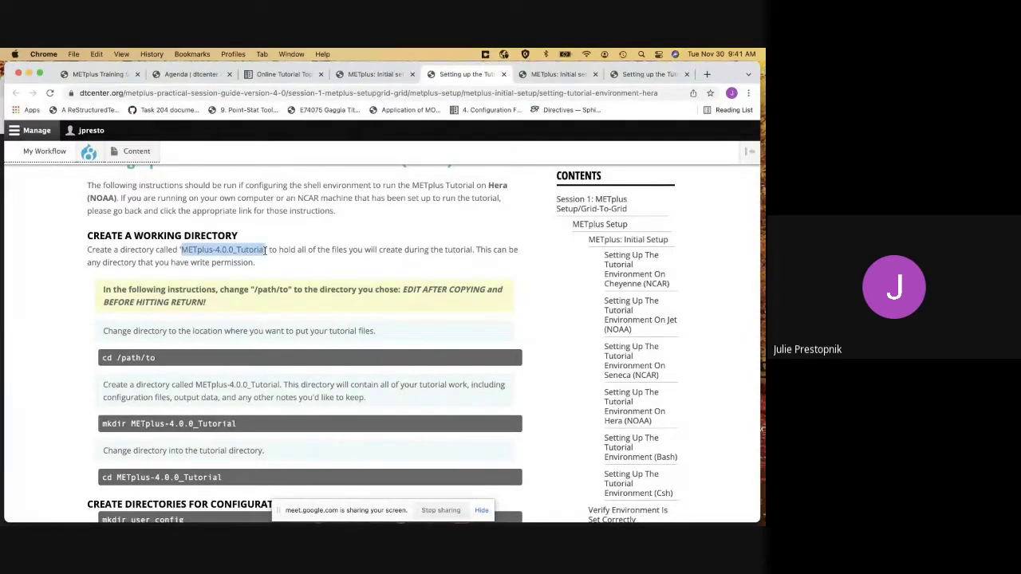
{"action": "left_click", "coordinate": [243, 427]}
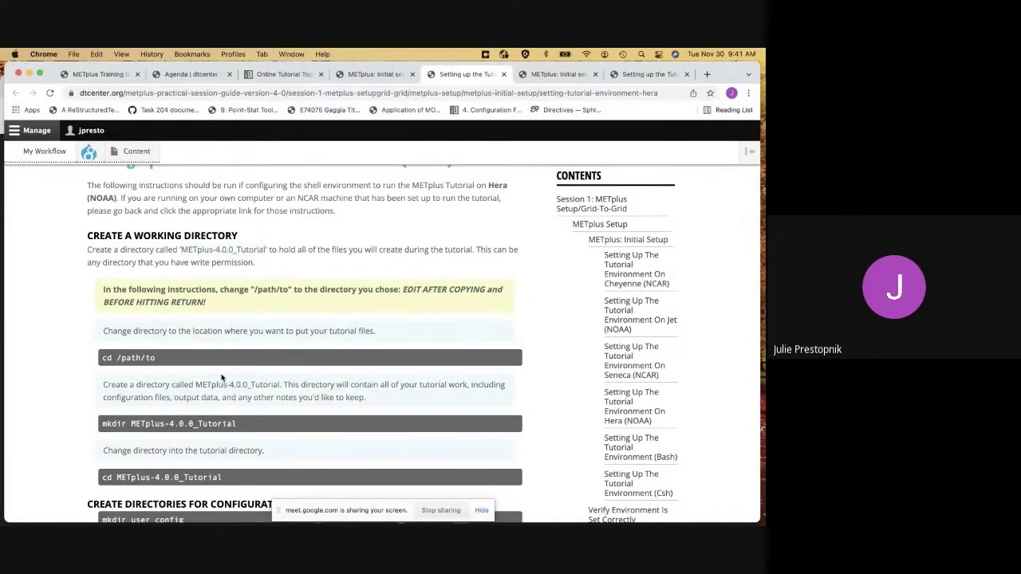
Copy the command "mkdir METplus-4.0.0_Tutorial" from the instructions and switch to the Terminal session
{"action": "scroll", "coordinate": [222, 379], "scroll_direction": "down", "scroll_amount": 3}
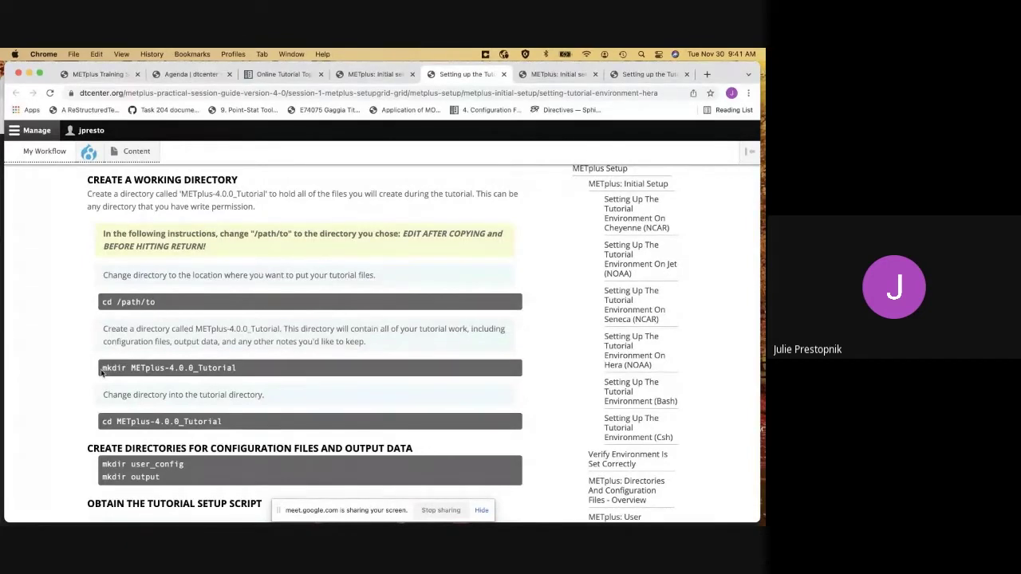
{"action": "left_click_drag", "start_coordinate": [100, 368], "coordinate": [238, 372]}
{"action": "key", "text": "ctrl+Up"}
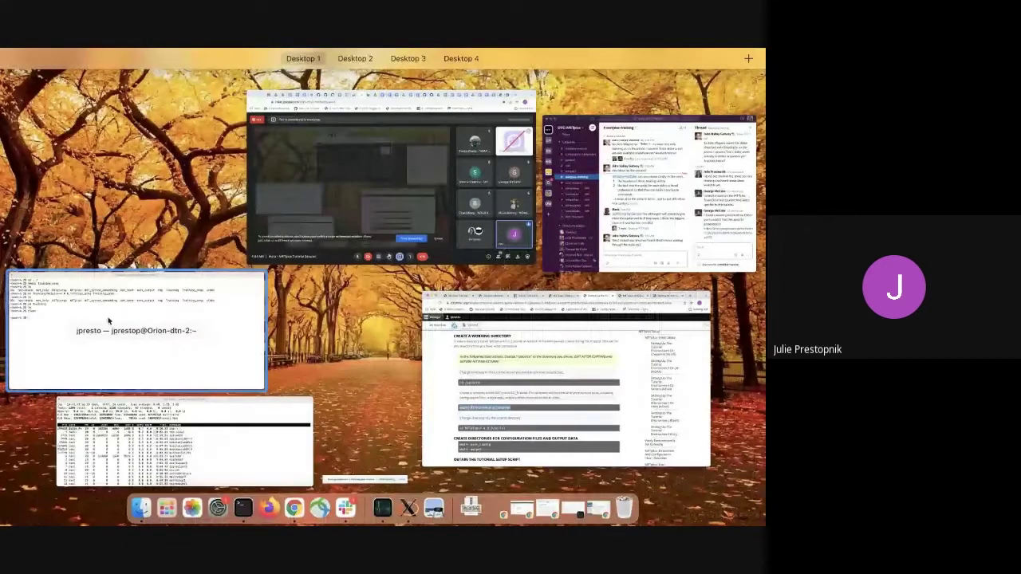
{"action": "left_click", "coordinate": [109, 321]}
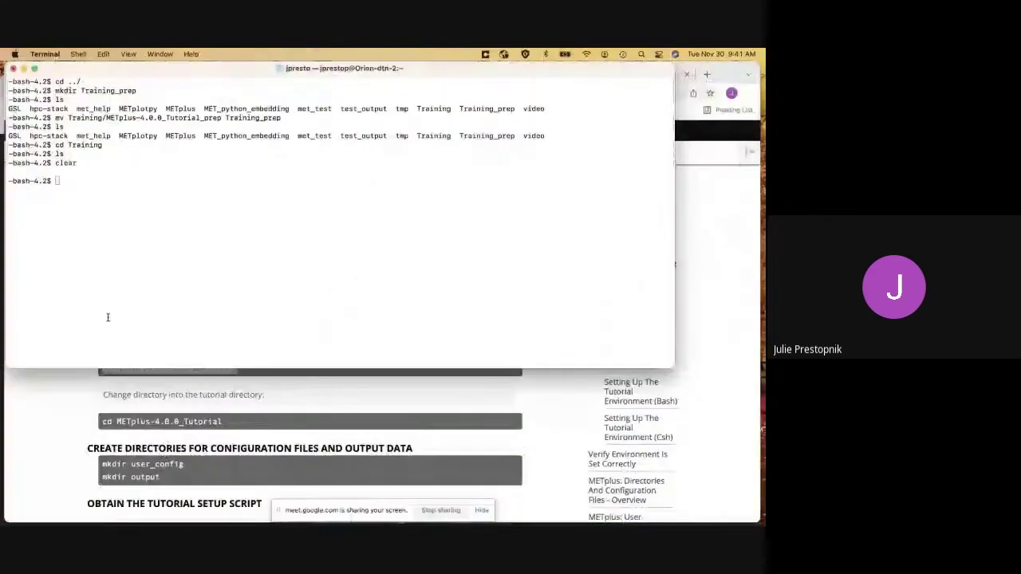
Print the current working directory with pwd and run the copied command to create the METplus-4.0.0_Tutorial directory there
{"action": "type", "text": "pwd"}
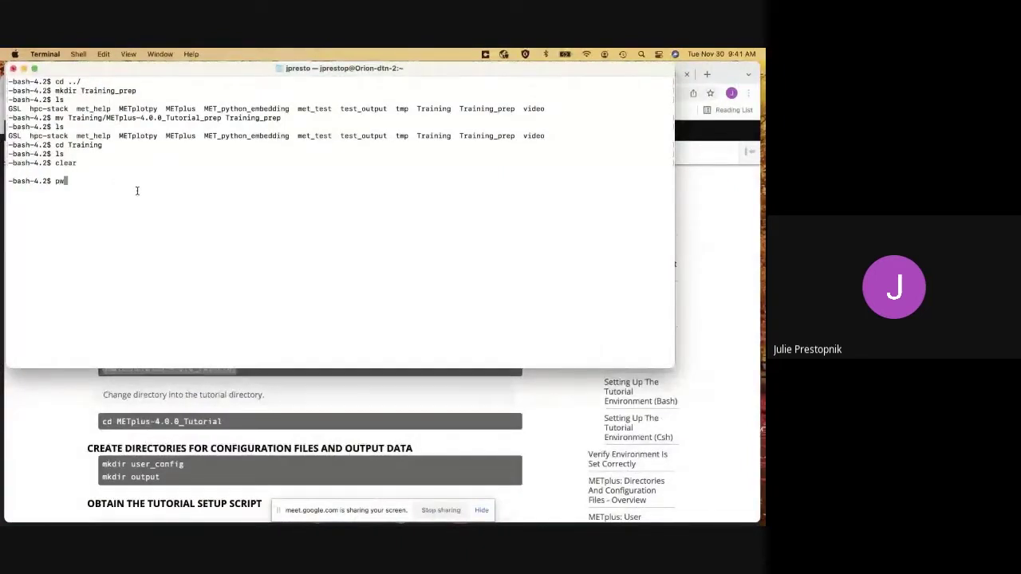
{"action": "key", "text": "Return"}
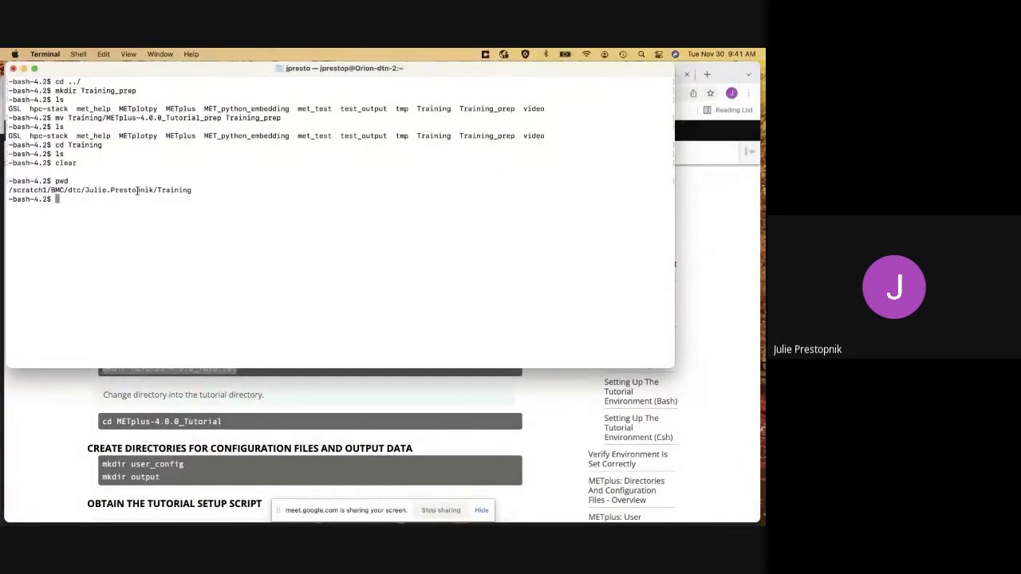
{"action": "key", "text": "super+v"}
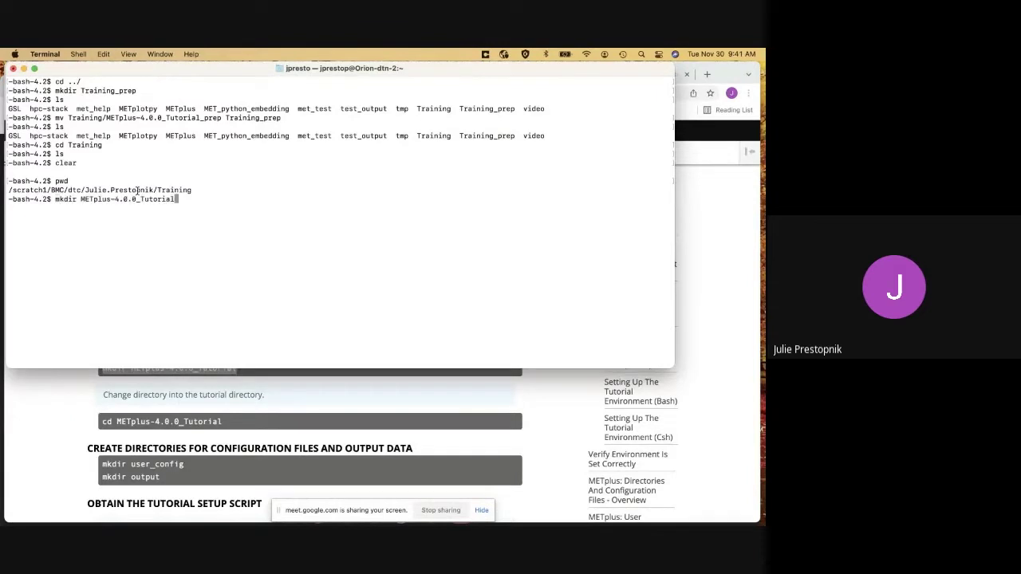
{"action": "key", "text": "Return"}
Change into the METplus-4.0.0_Tutorial directory in the Terminal
{"action": "scroll", "coordinate": [151, 419], "scroll_direction": "down", "scroll_amount": 1}
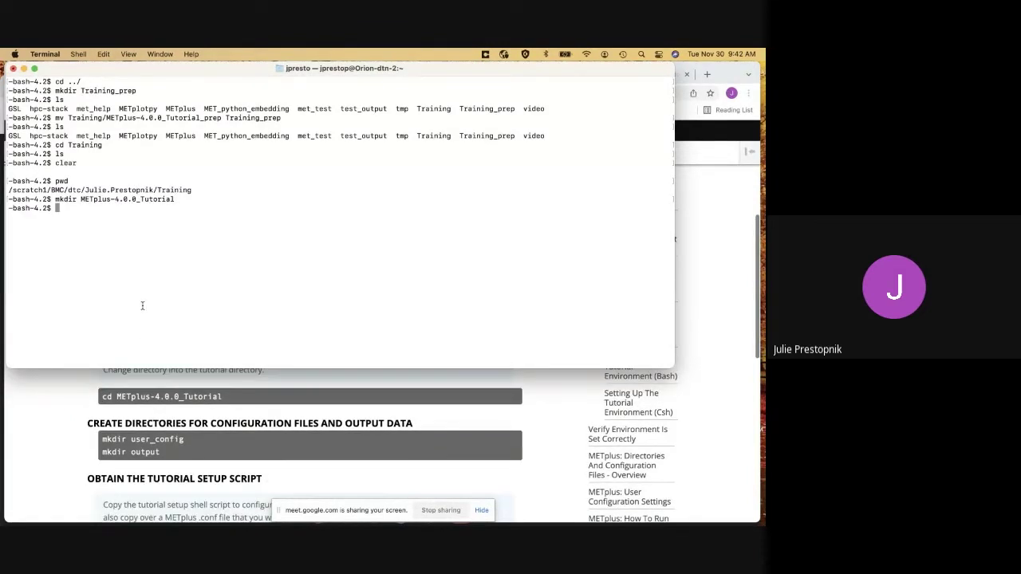
{"action": "type", "text": "cd ME"}
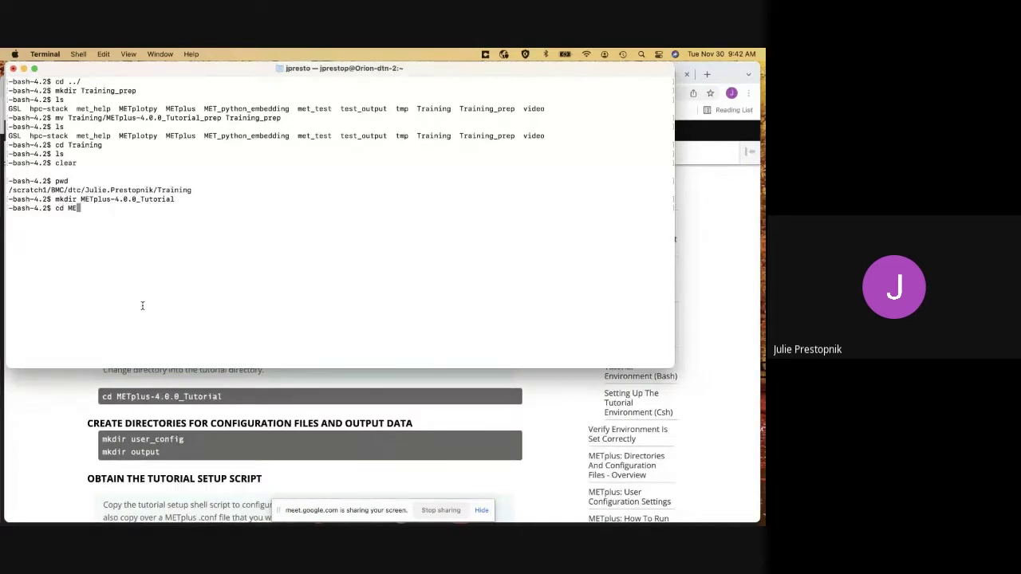
{"action": "key", "text": "Tab"}
{"action": "key", "text": "Return"}
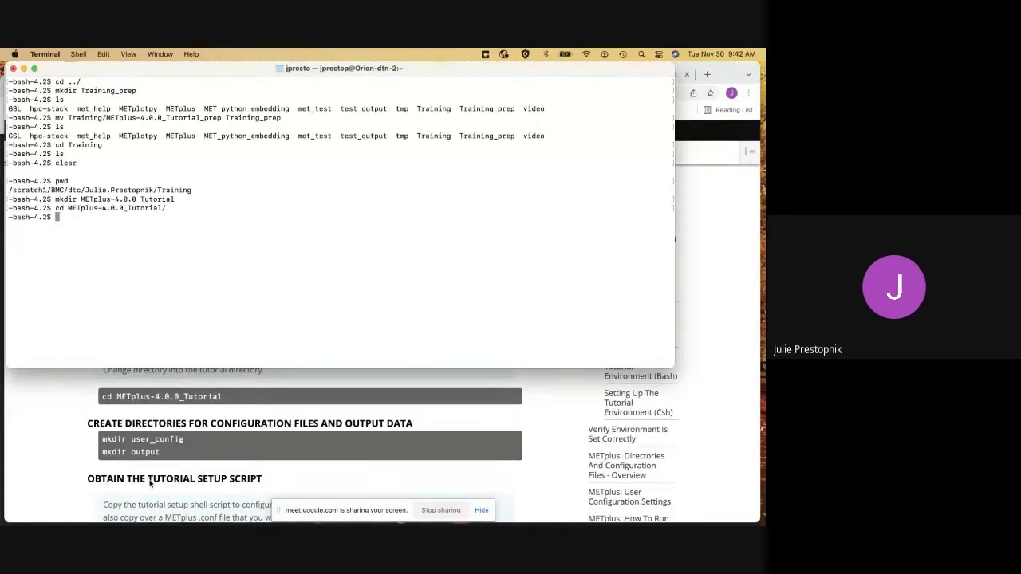
Copy the two mkdir commands from the Hera instructions and run them in Terminal to create the user_config and output directories
{"action": "left_click", "coordinate": [121, 449]}
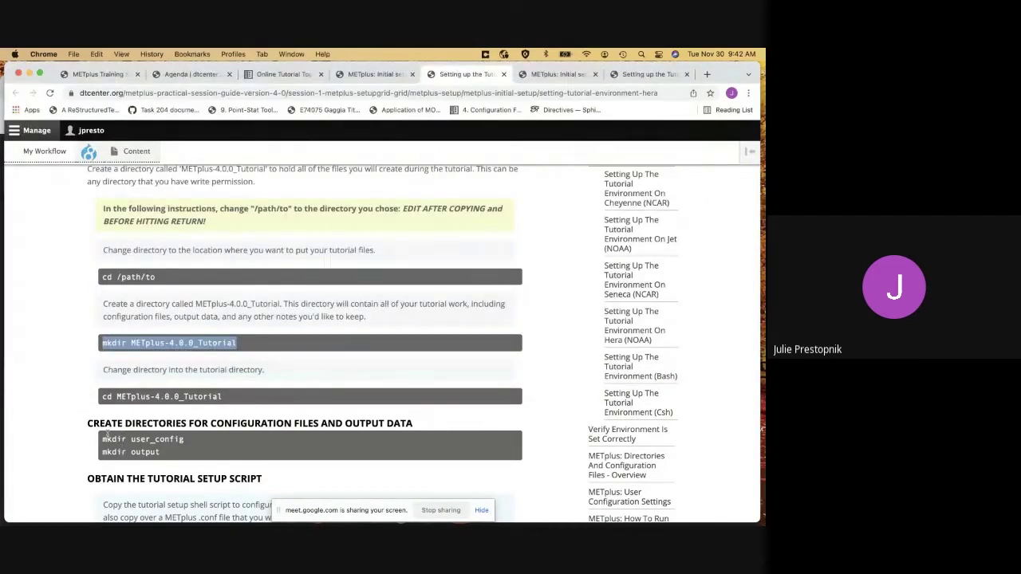
{"action": "left_click_drag", "start_coordinate": [103, 434], "coordinate": [160, 451]}
{"action": "key", "text": "ctrl+Up"}
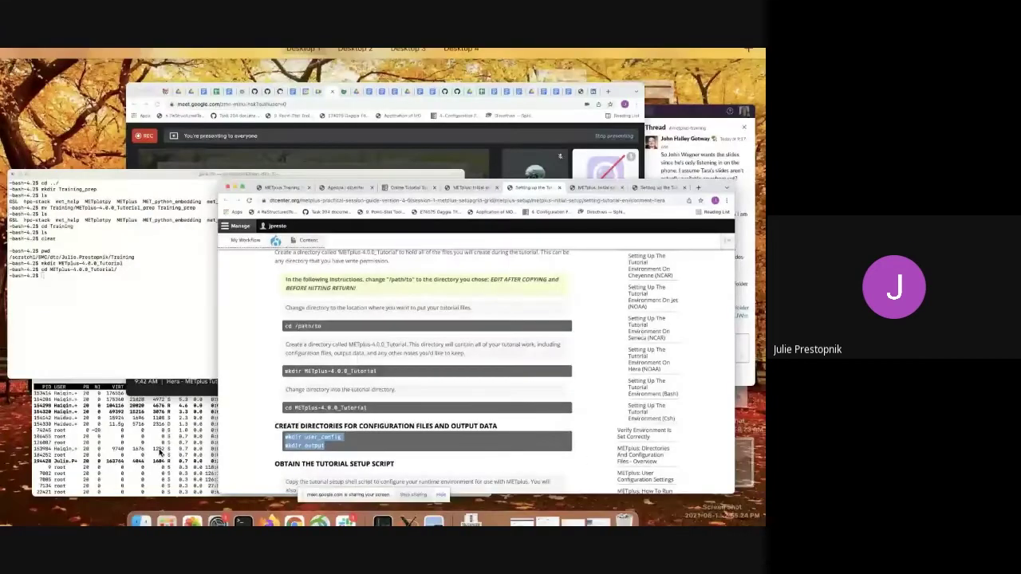
{"action": "left_click", "coordinate": [112, 322]}
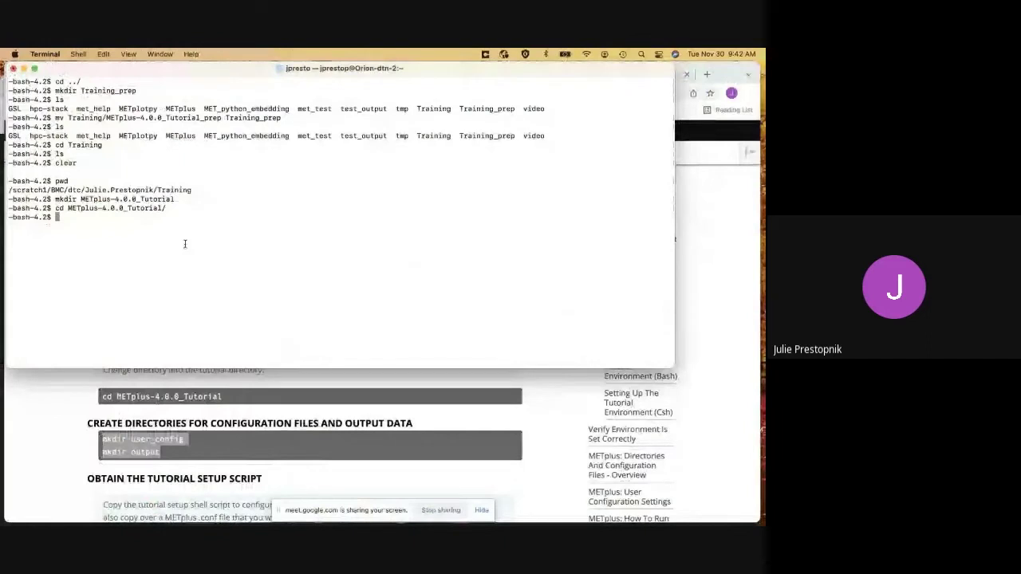
{"action": "key", "text": "super+v"}
{"action": "key", "text": "Return"}
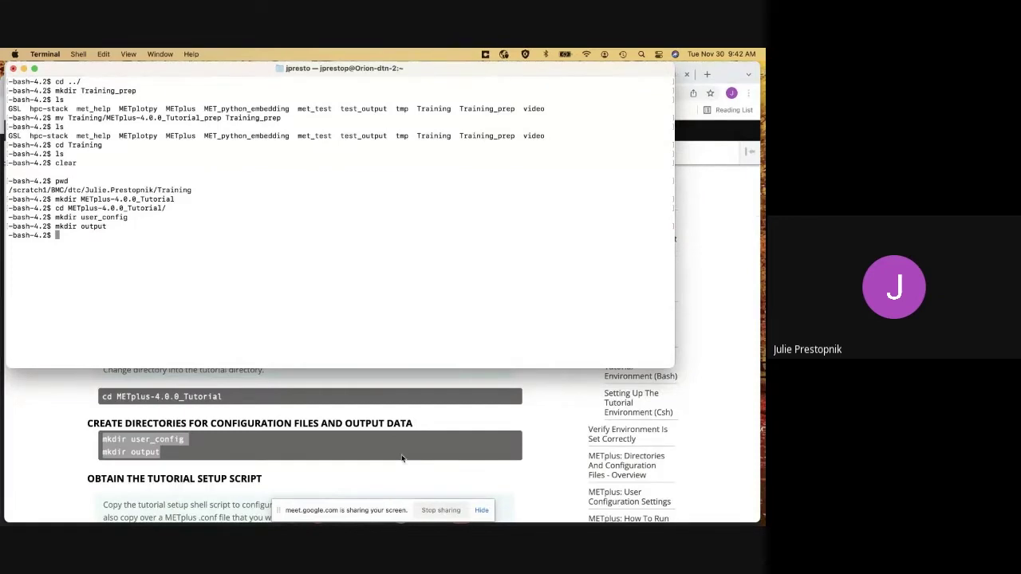
Copy the two cp commands for the tutorial setup script and tutorial.conf from the Obtain the Tutorial Setup Script section
{"action": "scroll", "coordinate": [403, 457], "scroll_direction": "down", "scroll_amount": 3}
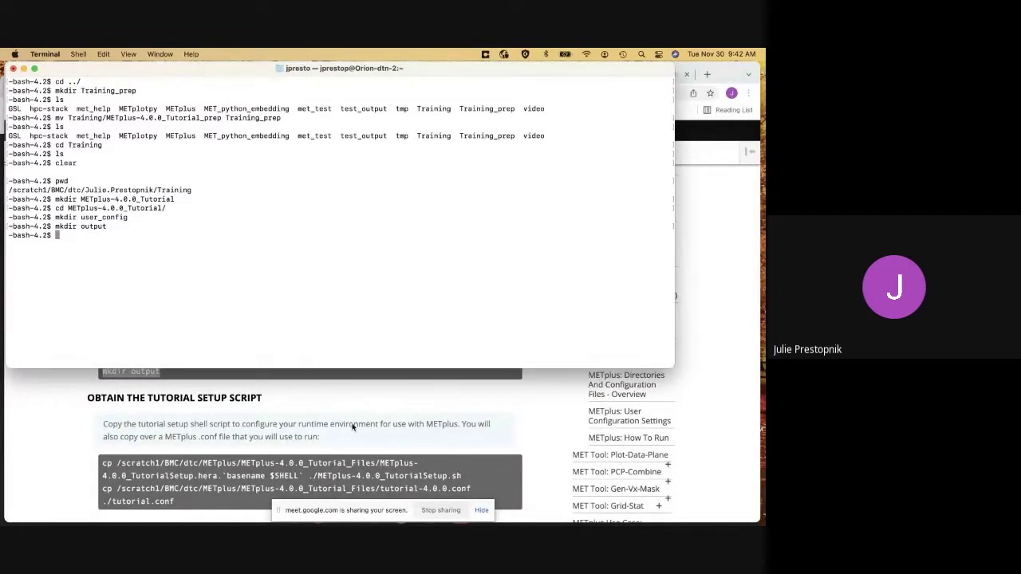
{"action": "scroll", "coordinate": [372, 471], "scroll_direction": "down", "scroll_amount": 1}
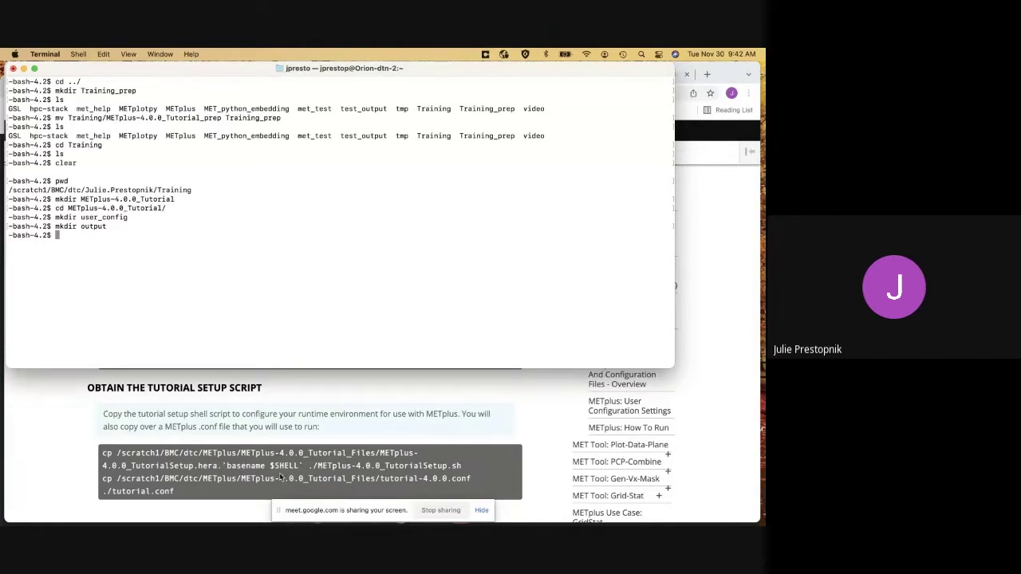
{"action": "left_click", "coordinate": [106, 457]}
{"action": "left_click_drag", "start_coordinate": [106, 457], "coordinate": [180, 490]}
{"action": "key", "text": "super+c"}
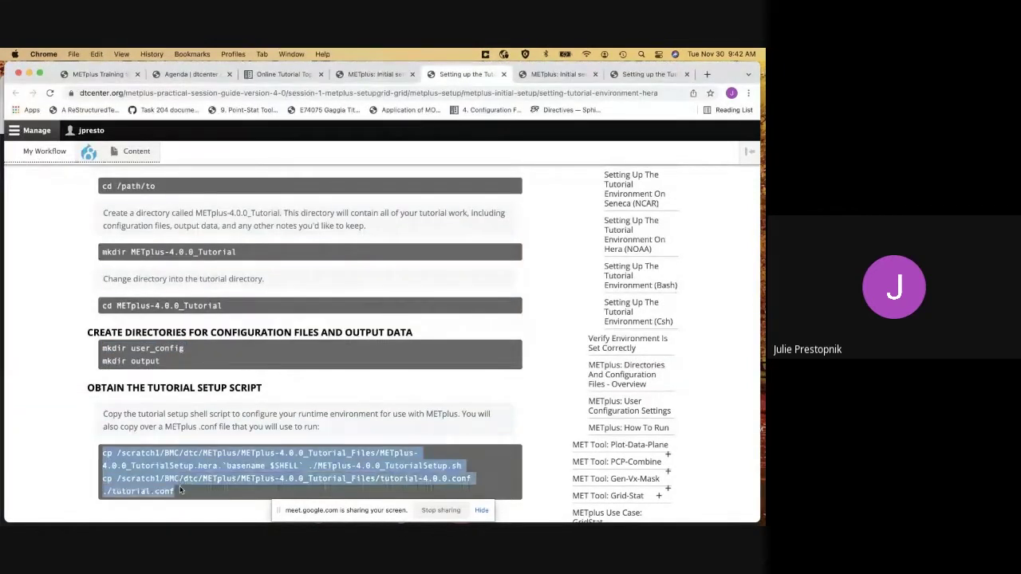
Run the two copied cp commands in Terminal and list the tutorial directory's contents with ls
{"action": "key", "text": "ctrl+Up"}
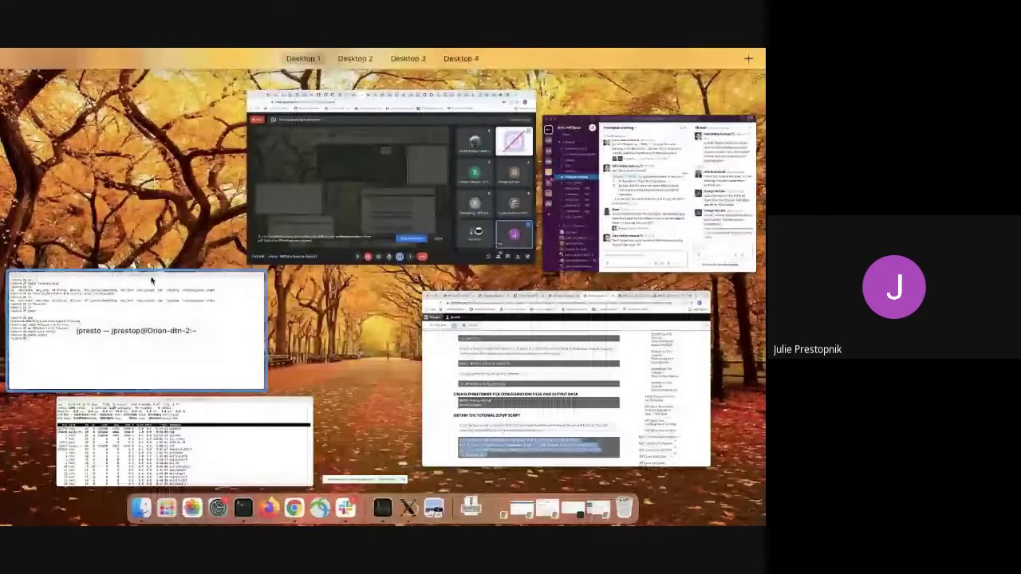
{"action": "left_click", "coordinate": [177, 320]}
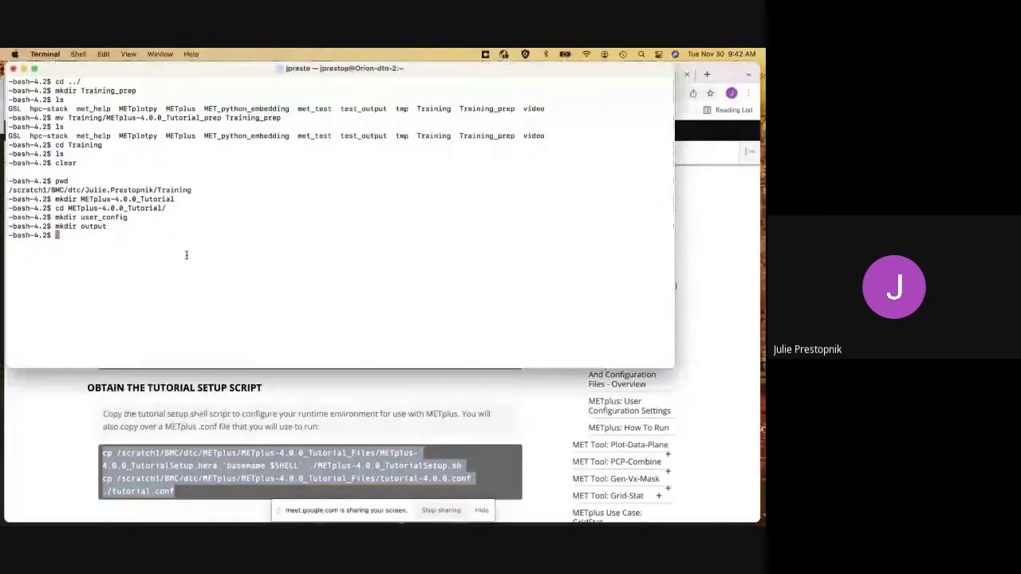
{"action": "key", "text": "super+v"}
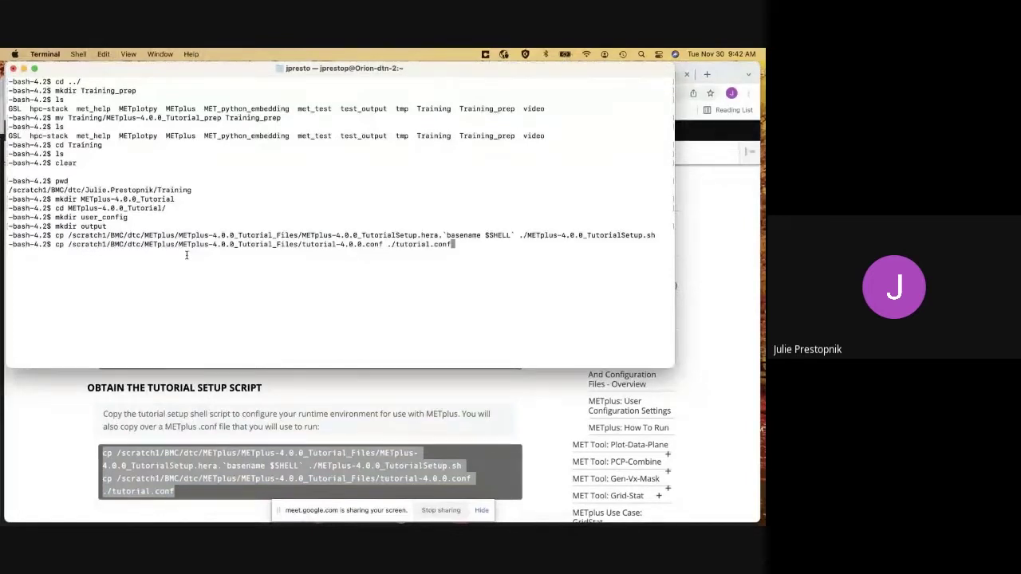
{"action": "key", "text": "Return"}
{"action": "type", "text": "ls"}
{"action": "key", "text": "Return"}
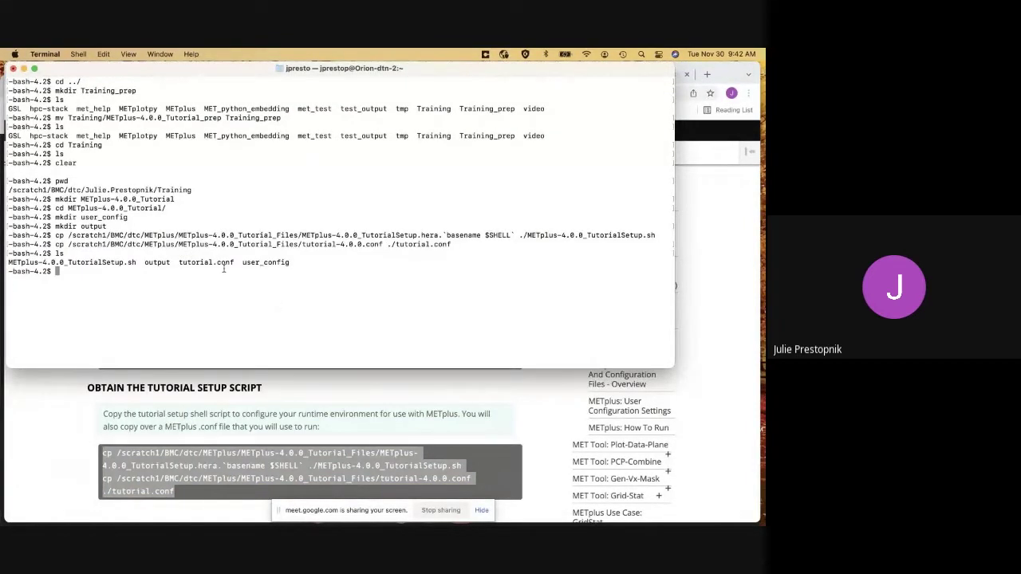
Open the guide's "Verify Environment is Set Correctly" page in the browser
{"action": "scroll", "coordinate": [295, 480], "scroll_direction": "down", "scroll_amount": 5}
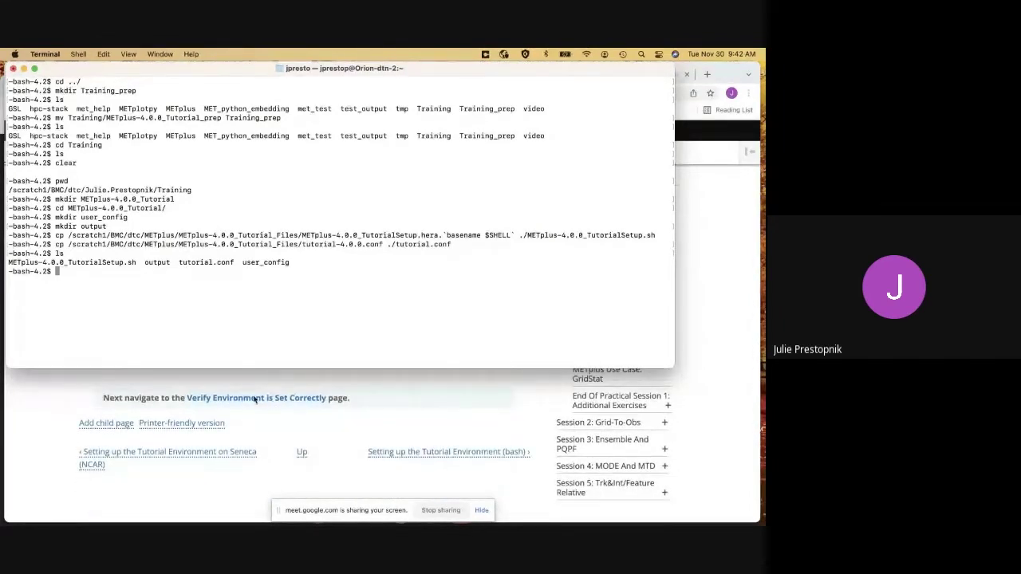
{"action": "left_click", "coordinate": [255, 399]}
{"action": "left_click", "coordinate": [257, 399]}
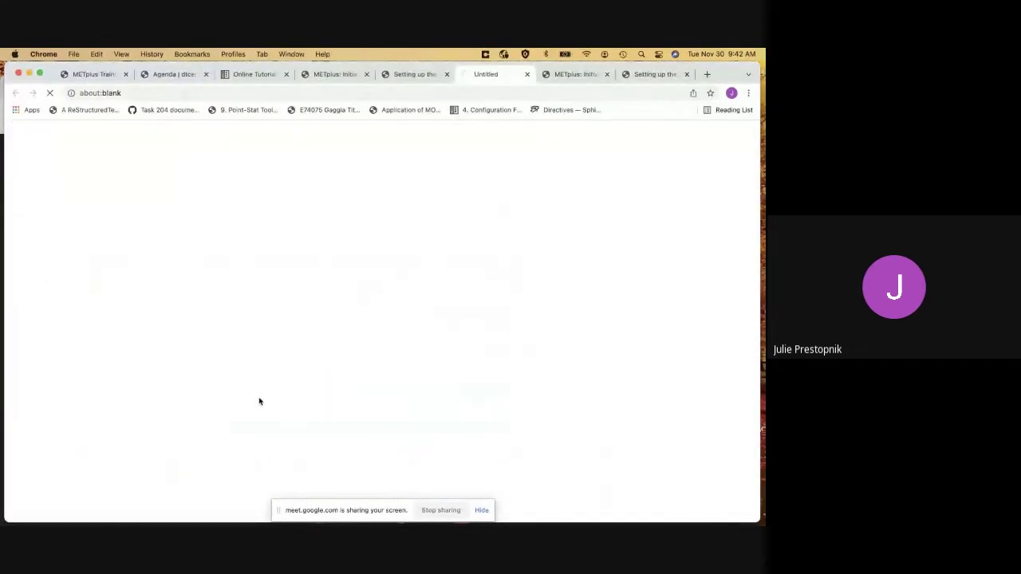
Copy the command "source METplus-4.0.0_TutorialSetup.sh" from the guide and run it in Terminal
{"action": "scroll", "coordinate": [271, 397], "scroll_direction": "down", "scroll_amount": 4}
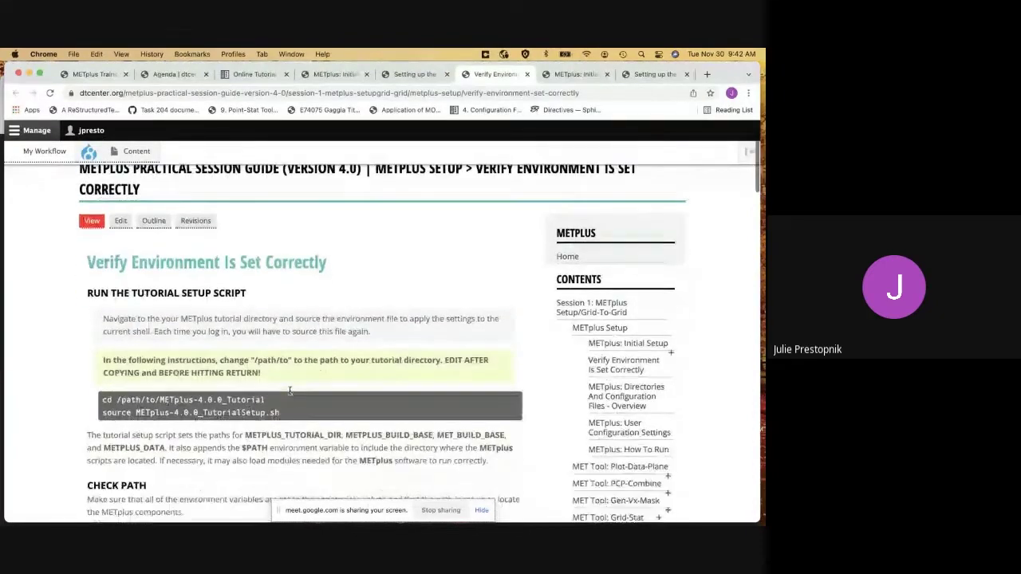
{"action": "scroll", "coordinate": [291, 394], "scroll_direction": "down", "scroll_amount": 2}
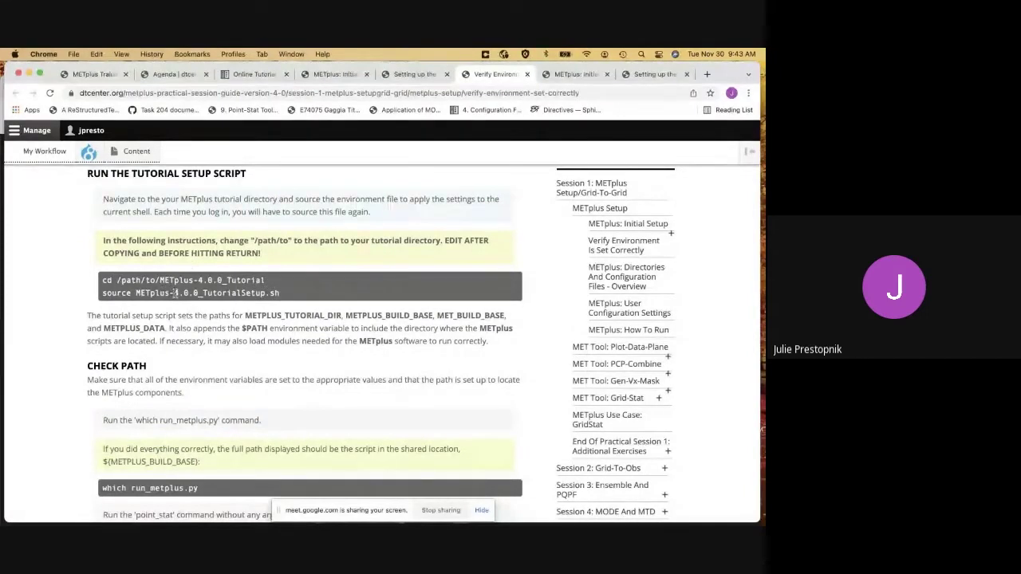
{"action": "left_click_drag", "start_coordinate": [102, 292], "coordinate": [249, 302]}
{"action": "key", "text": "super+c"}
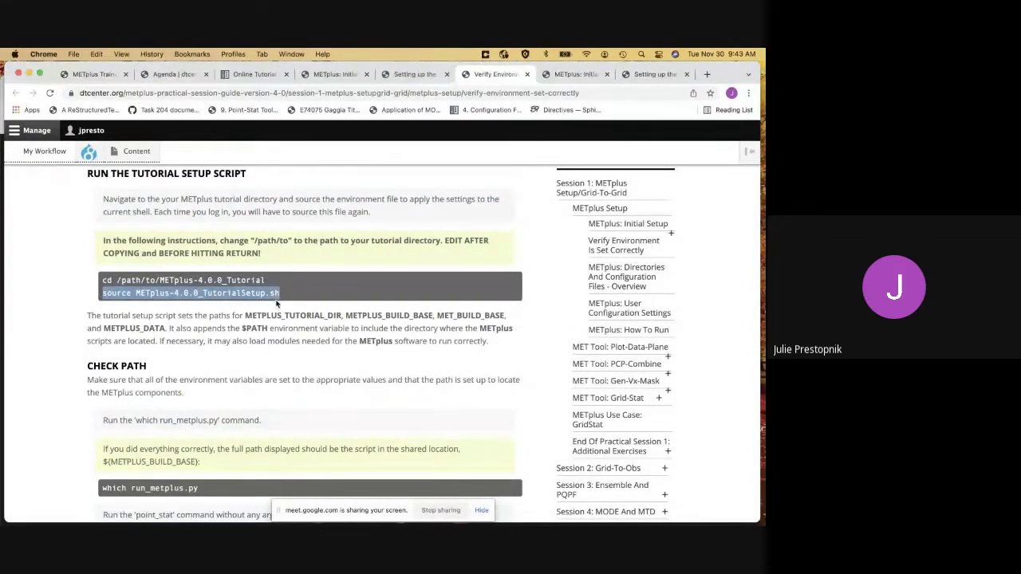
{"action": "key", "text": "ctrl+Up"}
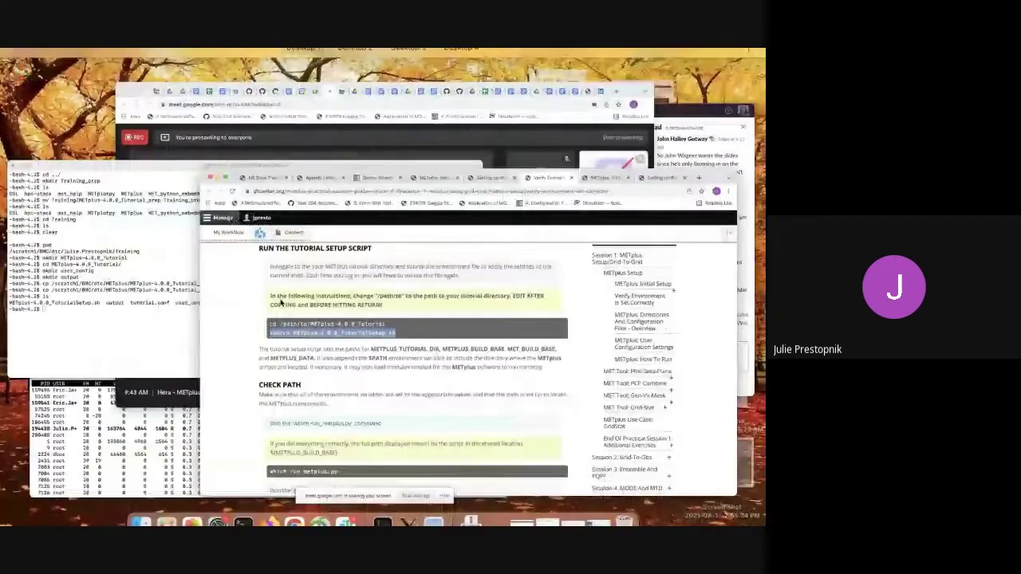
{"action": "left_click", "coordinate": [192, 301]}
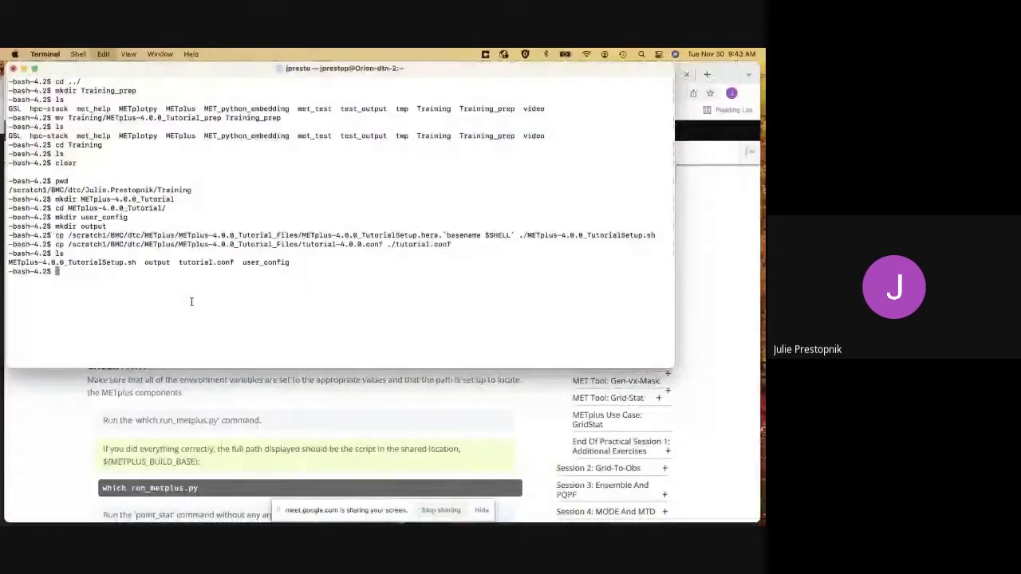
{"action": "key", "text": "super+v"}
{"action": "key", "text": "Return"}
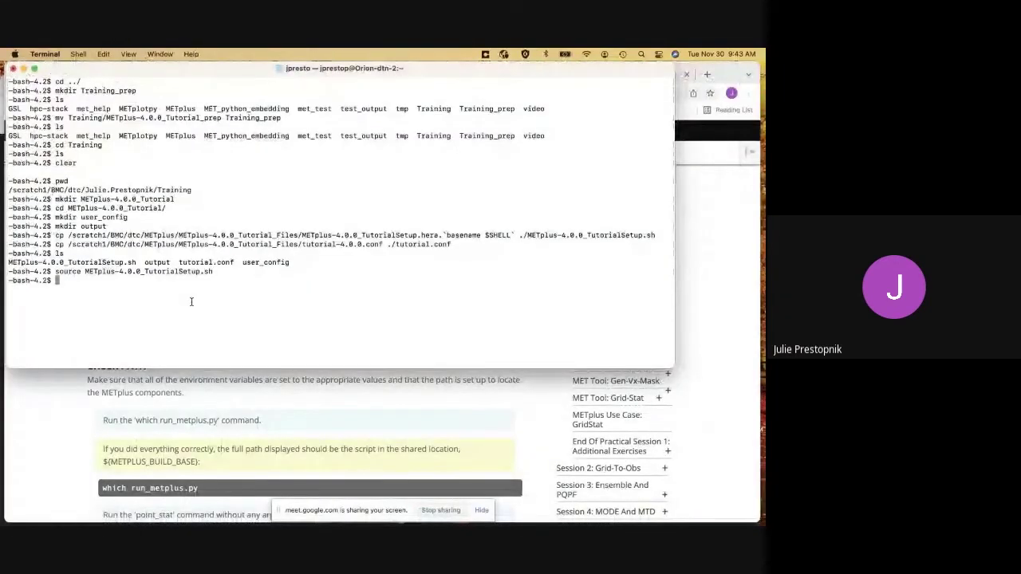
Copy "which run_metplus.py" from the Check Path section and run it in Terminal to check the script's path
{"action": "left_click", "coordinate": [273, 430]}
{"action": "scroll", "coordinate": [273, 431], "scroll_direction": "down", "scroll_amount": 2}
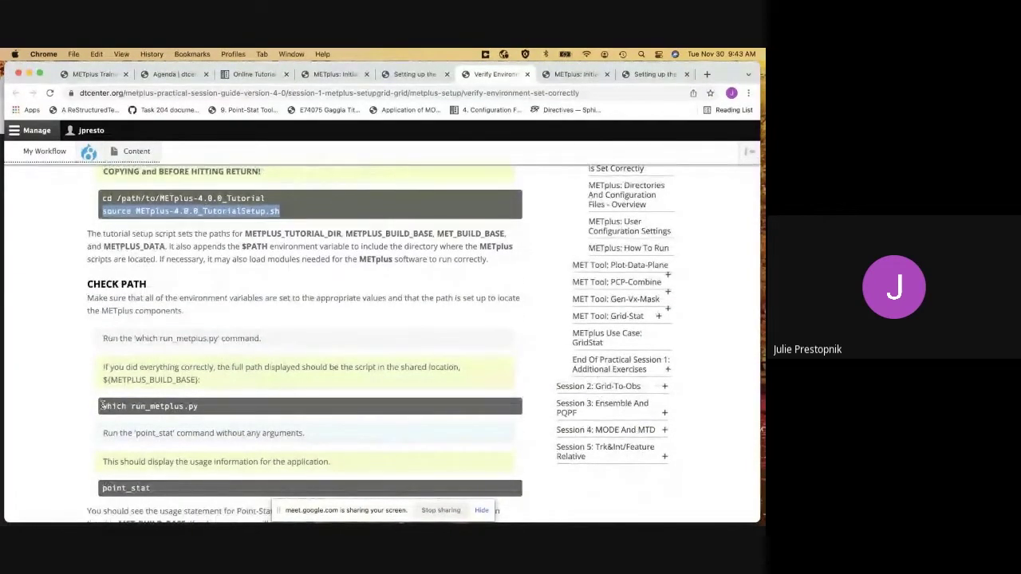
{"action": "left_click_drag", "start_coordinate": [101, 406], "coordinate": [201, 409]}
{"action": "key", "text": "super+c"}
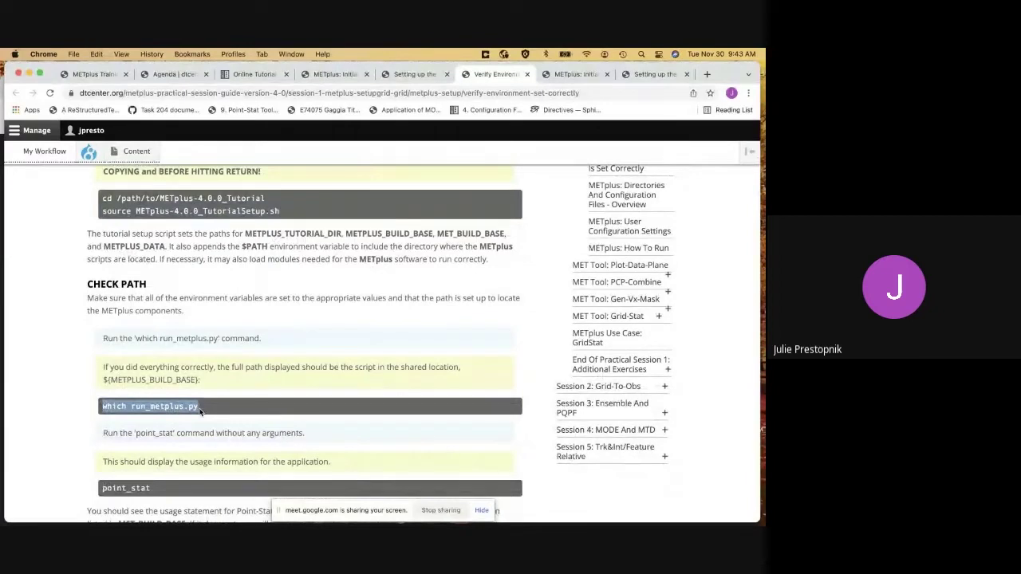
{"action": "key", "text": "ctrl+Up"}
{"action": "left_click", "coordinate": [115, 302]}
{"action": "key", "text": "super+v"}
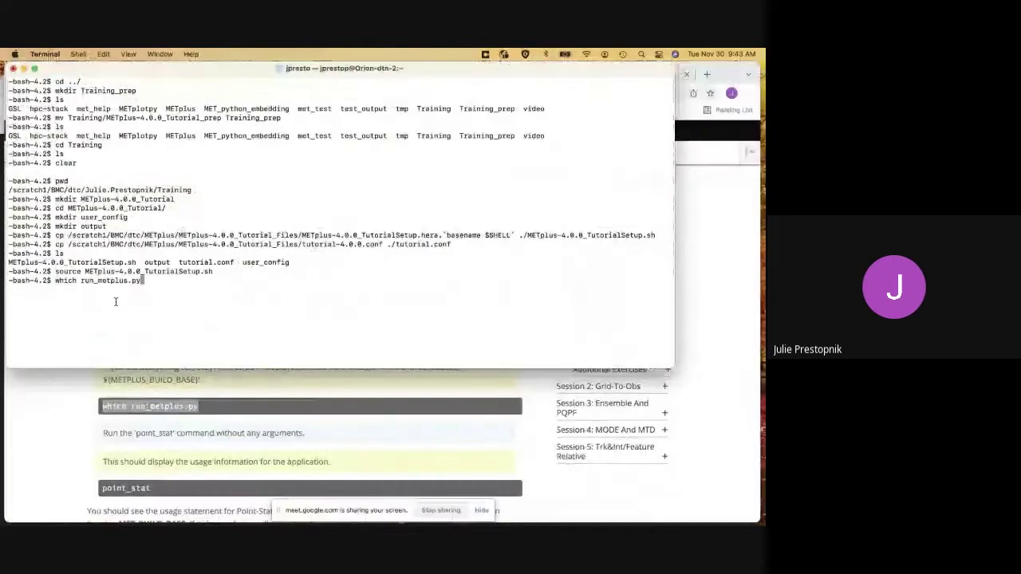
{"action": "key", "text": "Return"}
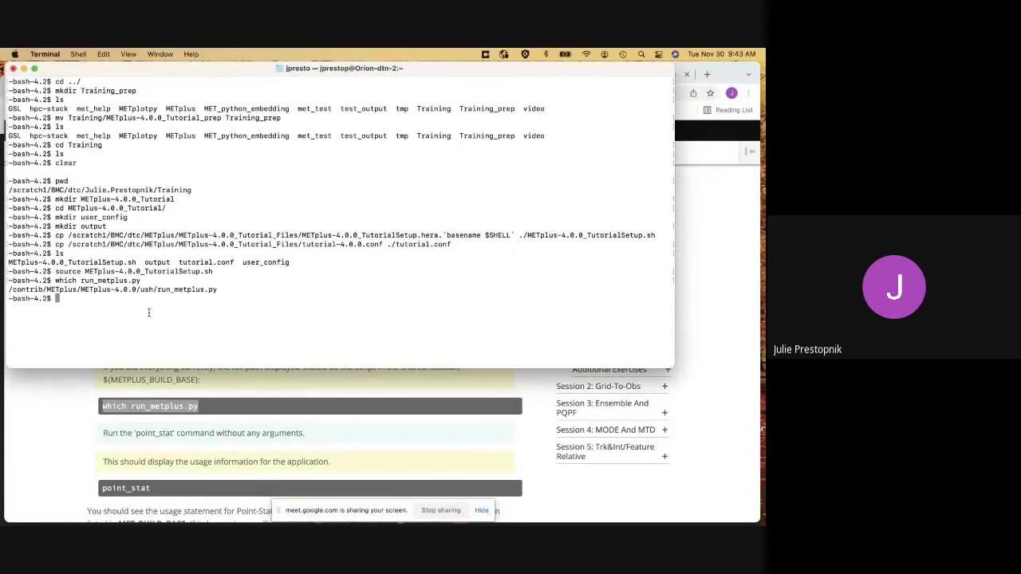
Review the guide's instructions for sourcing the tutorial setup script and checking the path
{"action": "left_click", "coordinate": [210, 416]}
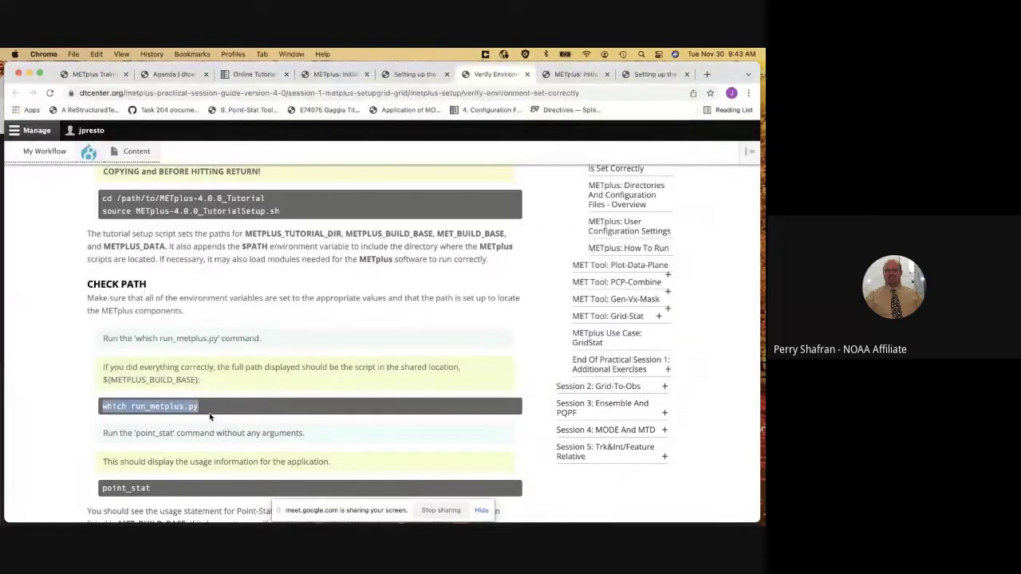
{"action": "scroll", "coordinate": [215, 375], "scroll_direction": "up", "scroll_amount": 3}
{"action": "scroll", "coordinate": [220, 364], "scroll_direction": "up", "scroll_amount": 1}
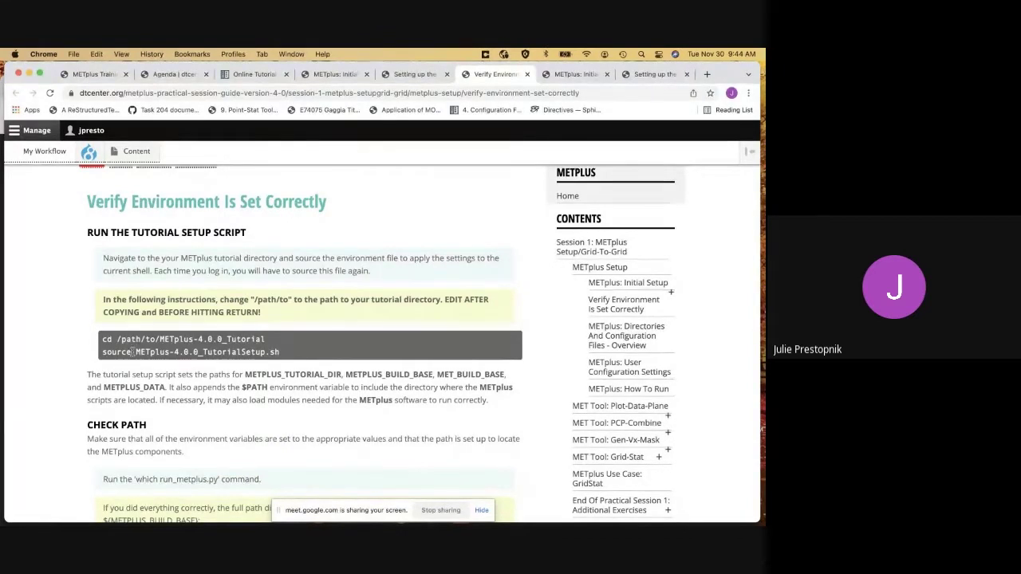
{"action": "left_click_drag", "start_coordinate": [102, 351], "coordinate": [284, 352]}
{"action": "left_click", "coordinate": [281, 354]}
{"action": "scroll", "coordinate": [294, 359], "scroll_direction": "down", "scroll_amount": 2}
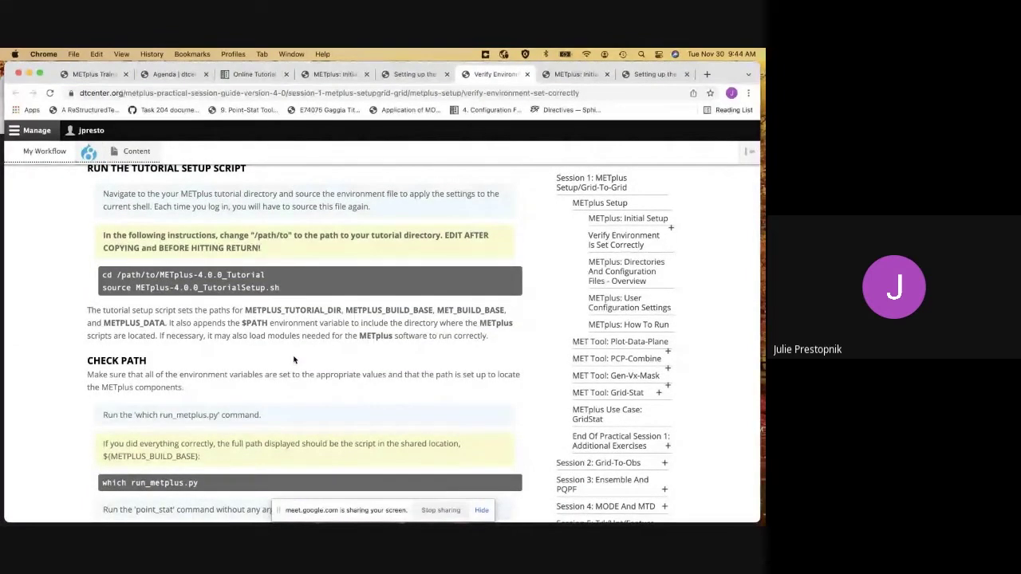
{"action": "scroll", "coordinate": [293, 360], "scroll_direction": "down", "scroll_amount": 2}
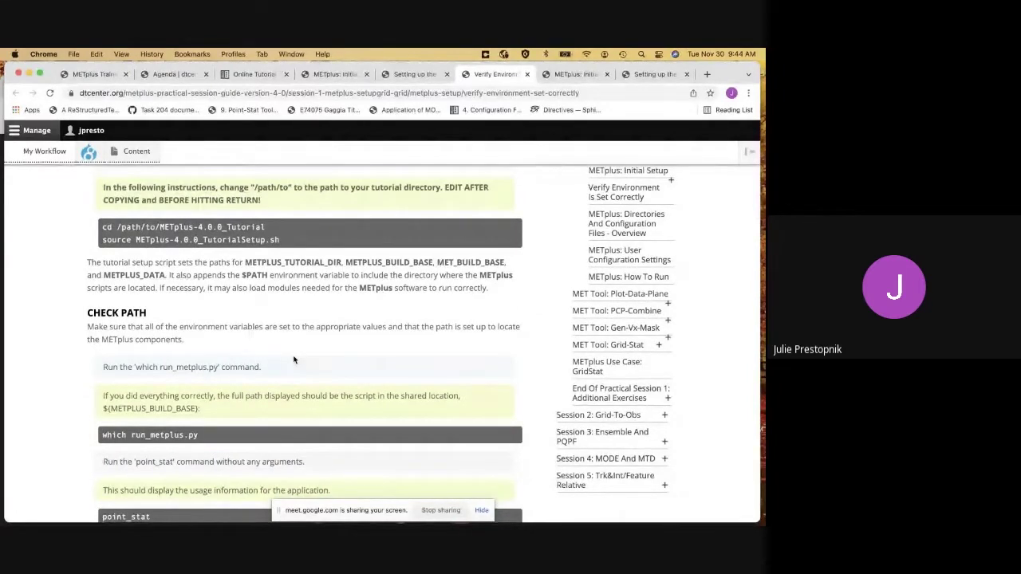
{"action": "scroll", "coordinate": [293, 360], "scroll_direction": "down", "scroll_amount": 1}
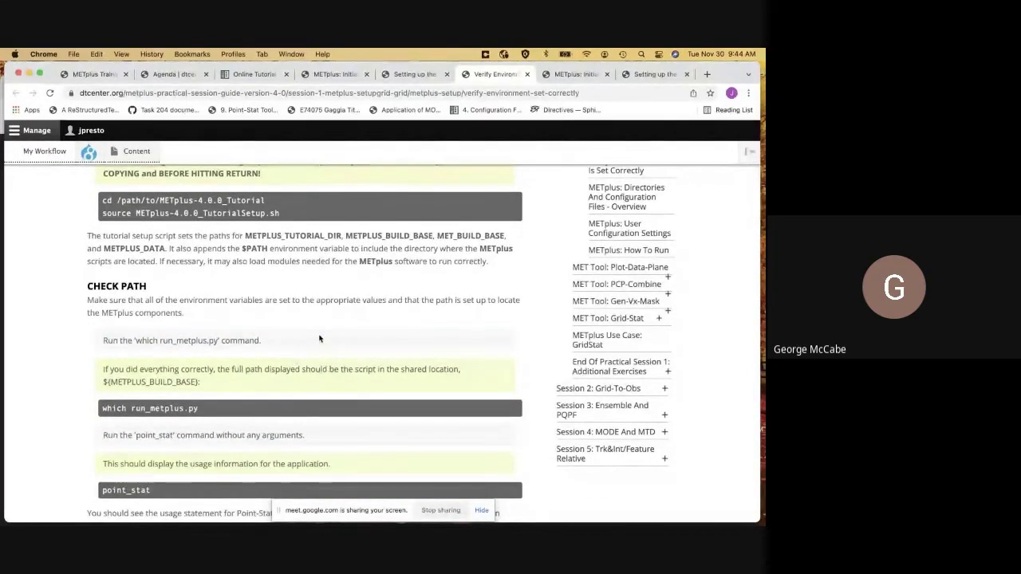
{"action": "key", "text": "ctrl+Up"}
{"action": "left_click", "coordinate": [457, 248]}
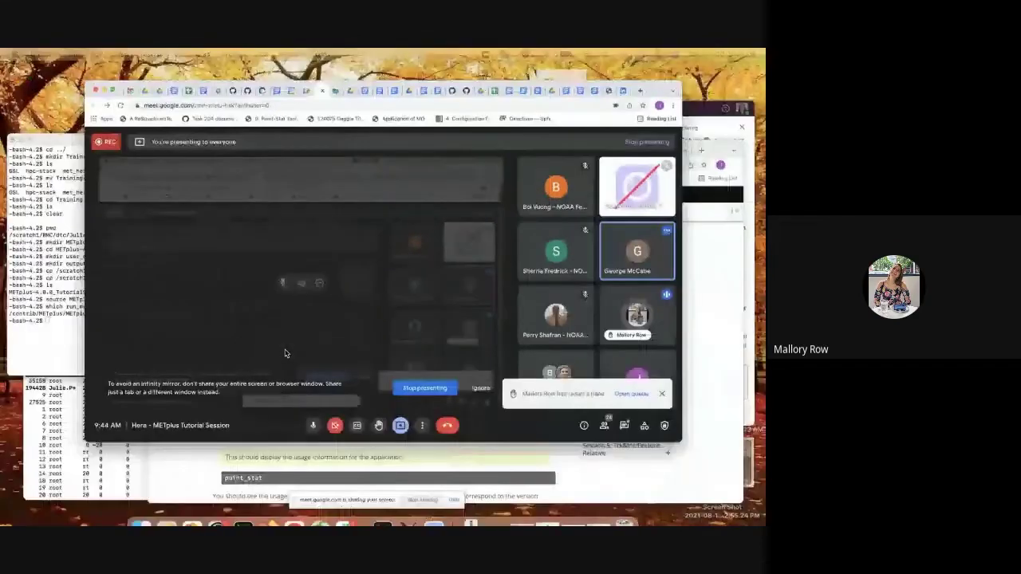
{"action": "key", "text": "ctrl+Up"}
{"action": "left_click", "coordinate": [178, 353]}
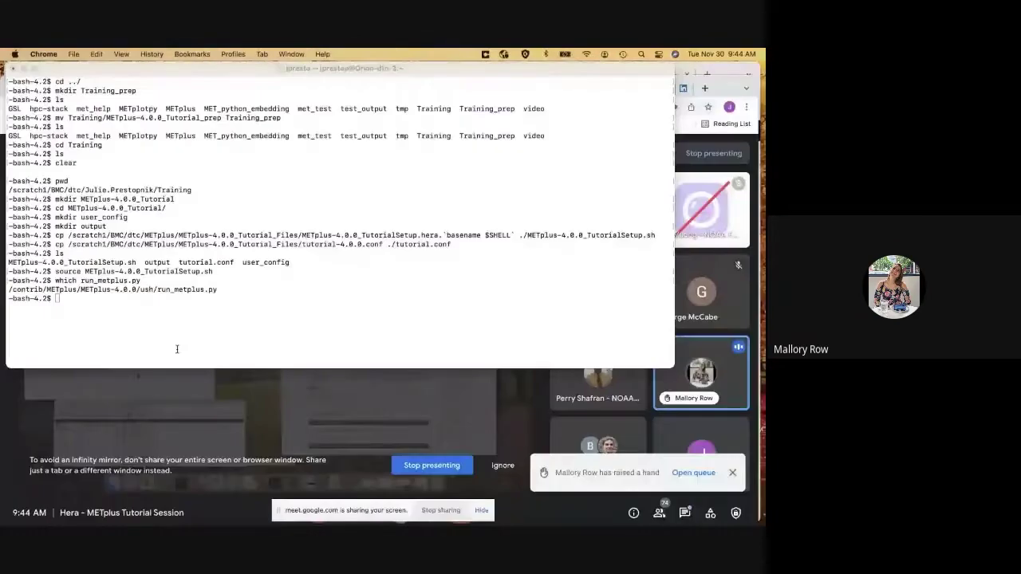
{"action": "key", "text": "ctrl+Up"}
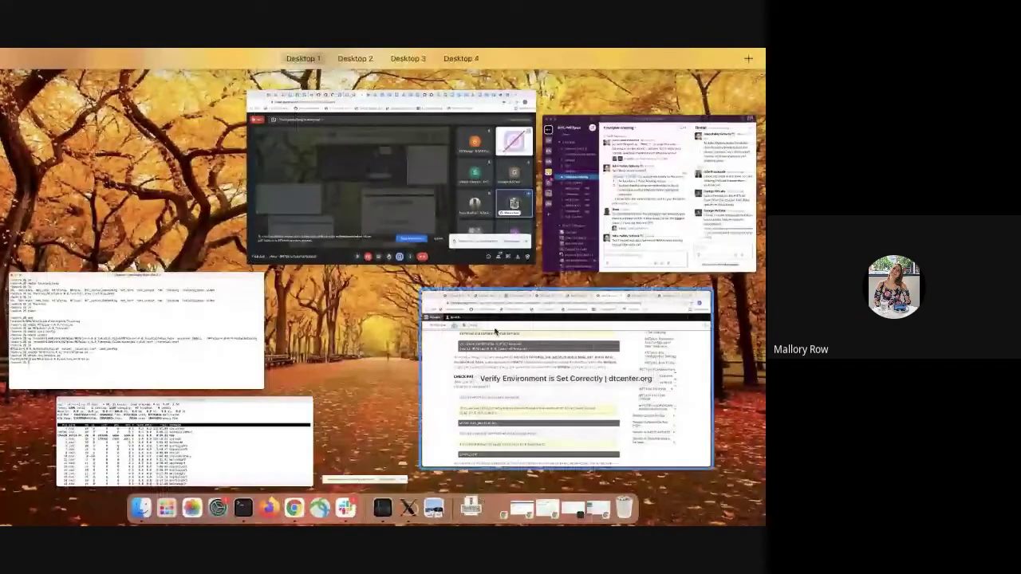
{"action": "left_click", "coordinate": [495, 331]}
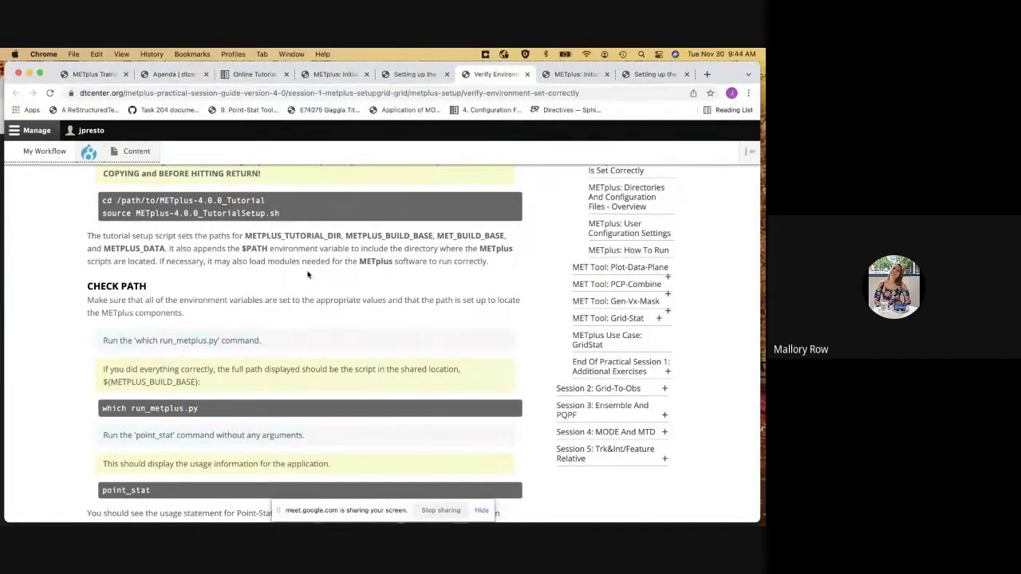
Display the contents of METplus-4.0.0_TutorialSetup.sh in Terminal with the more command
{"action": "key", "text": "ctrl+Up"}
{"action": "left_click", "coordinate": [107, 297]}
{"action": "type", "text": "more MET"}
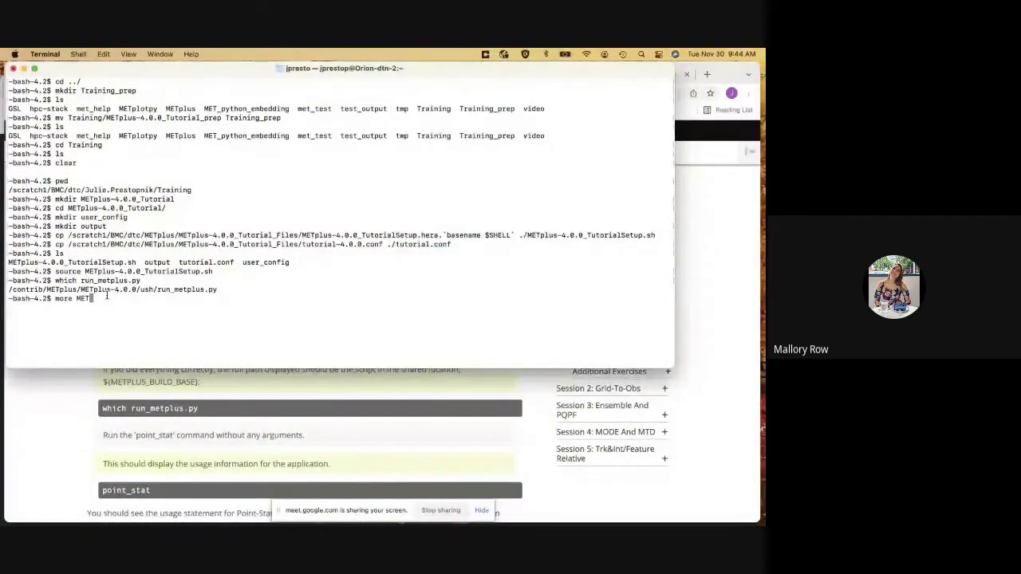
{"action": "key", "text": "Tab"}
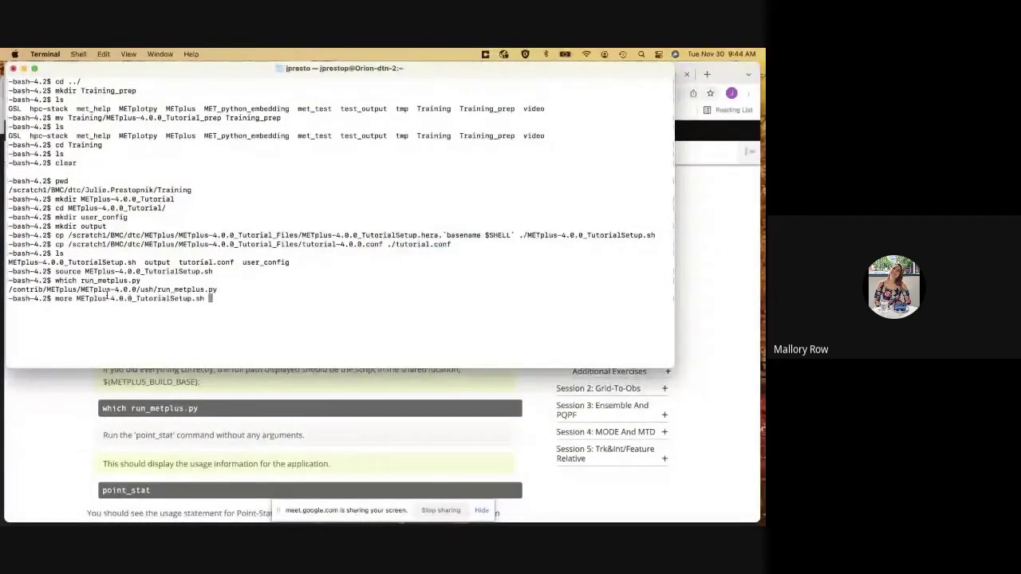
{"action": "key", "text": "Return"}
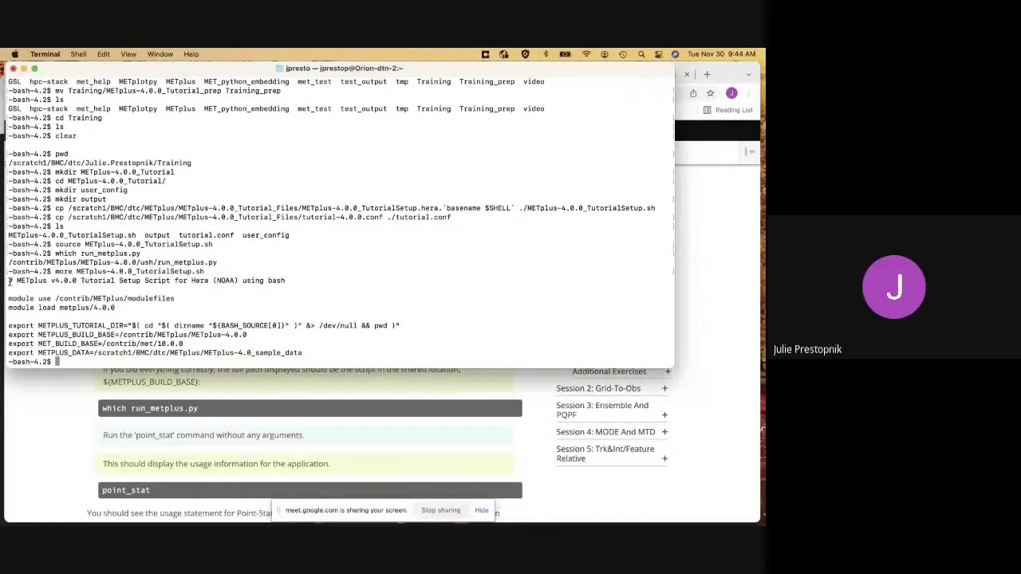
Highlight the module use and module load lines, followed by the export lines, in the displayed setup script
{"action": "left_click_drag", "start_coordinate": [9, 297], "coordinate": [177, 297]}
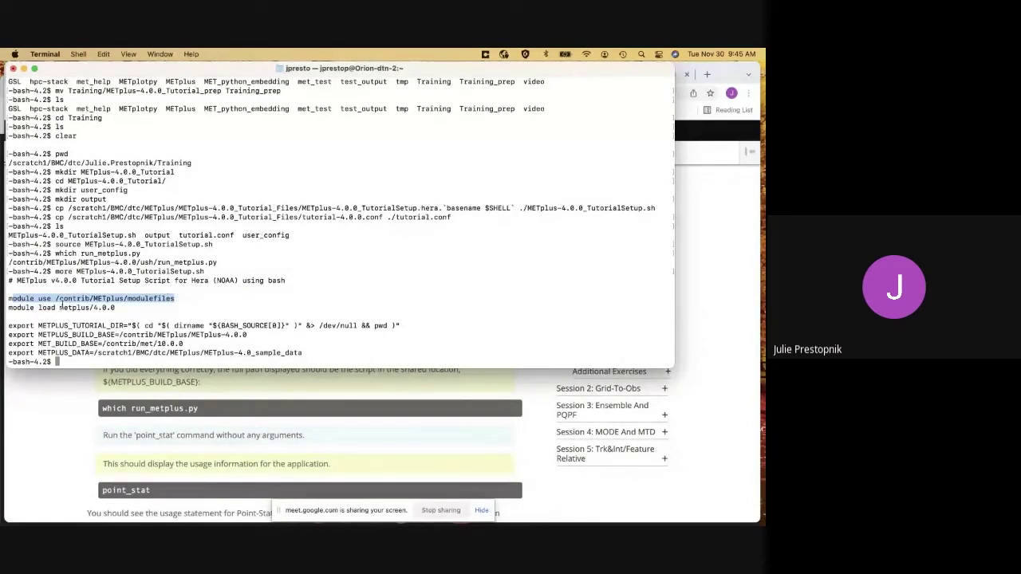
{"action": "left_click_drag", "start_coordinate": [8, 307], "coordinate": [118, 307]}
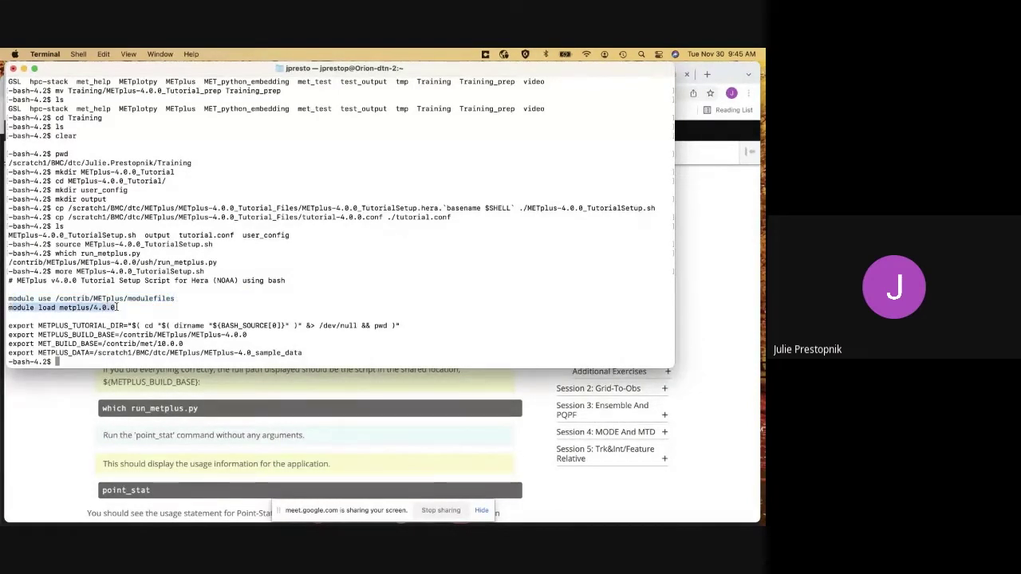
{"action": "left_click", "coordinate": [118, 307]}
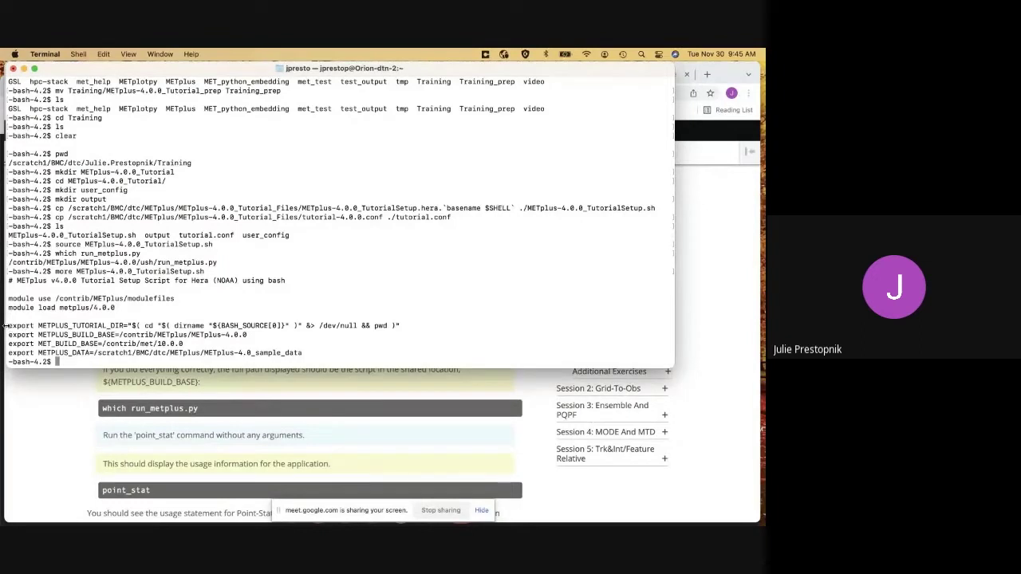
{"action": "left_click_drag", "start_coordinate": [10, 325], "coordinate": [4, 362]}
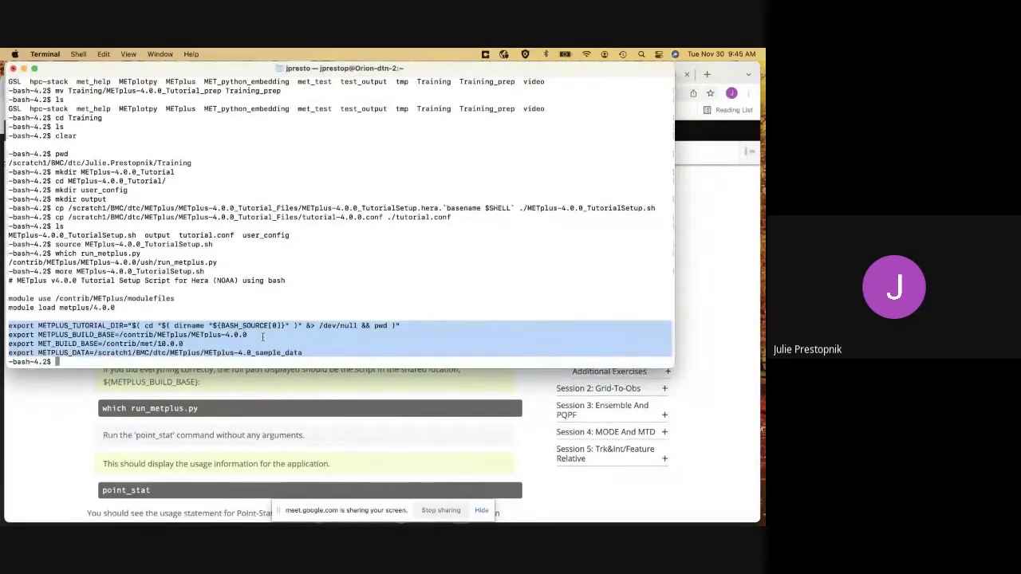
Review the guide's instructions for sourcing the tutorial setup script and the Check Path section alongside the script contents in Terminal
{"action": "left_click", "coordinate": [318, 328]}
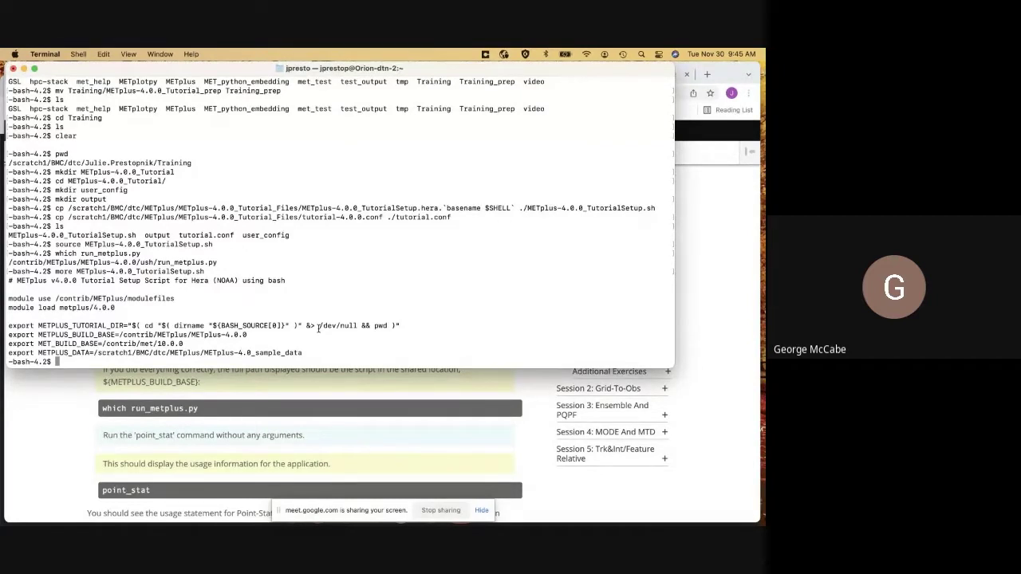
{"action": "left_click", "coordinate": [297, 429]}
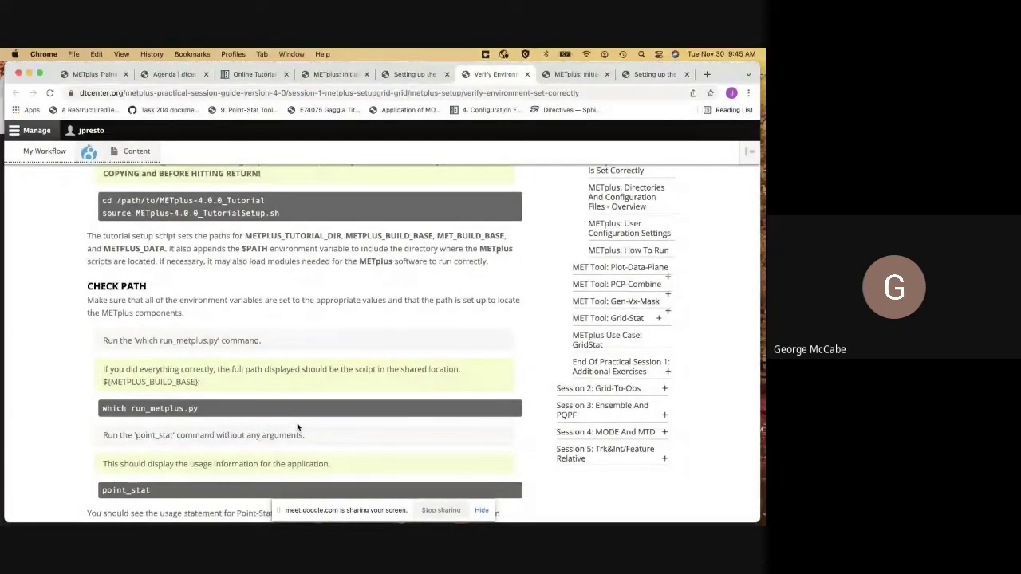
{"action": "scroll", "coordinate": [158, 246], "scroll_direction": "down", "scroll_amount": 5}
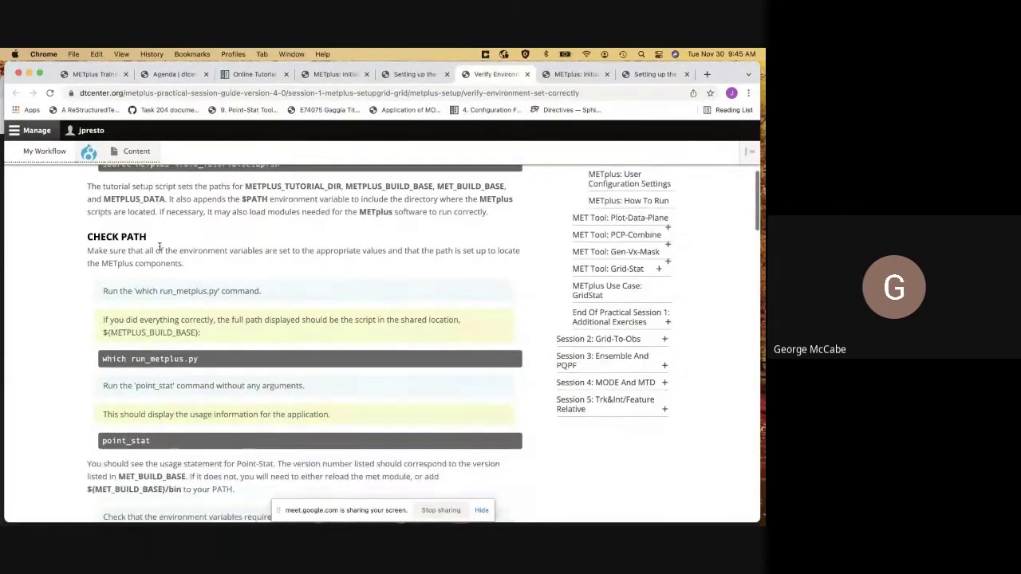
{"action": "scroll", "coordinate": [159, 247], "scroll_direction": "up", "scroll_amount": 3}
{"action": "key", "text": "ctrl+Up"}
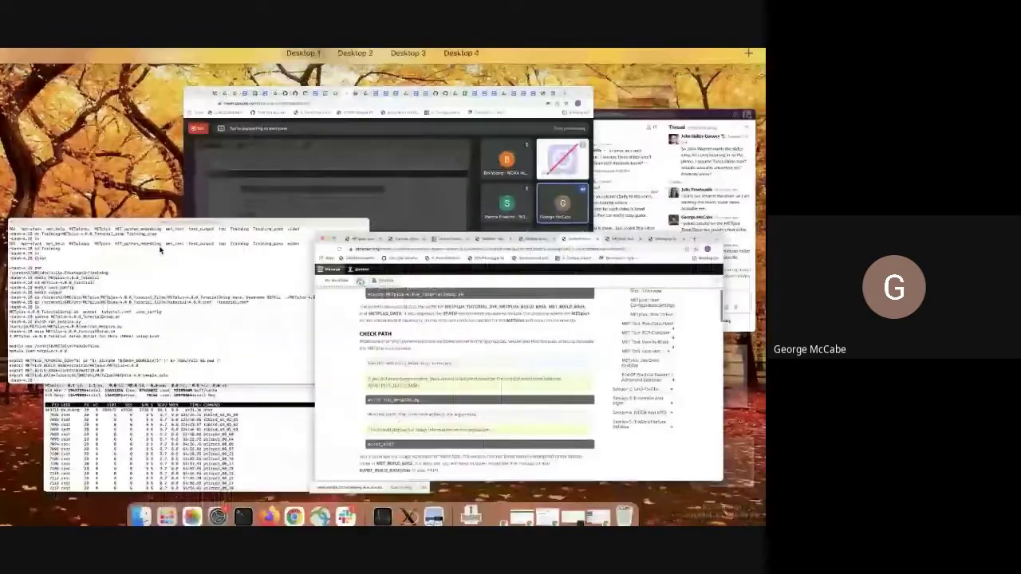
{"action": "left_click", "coordinate": [101, 337]}
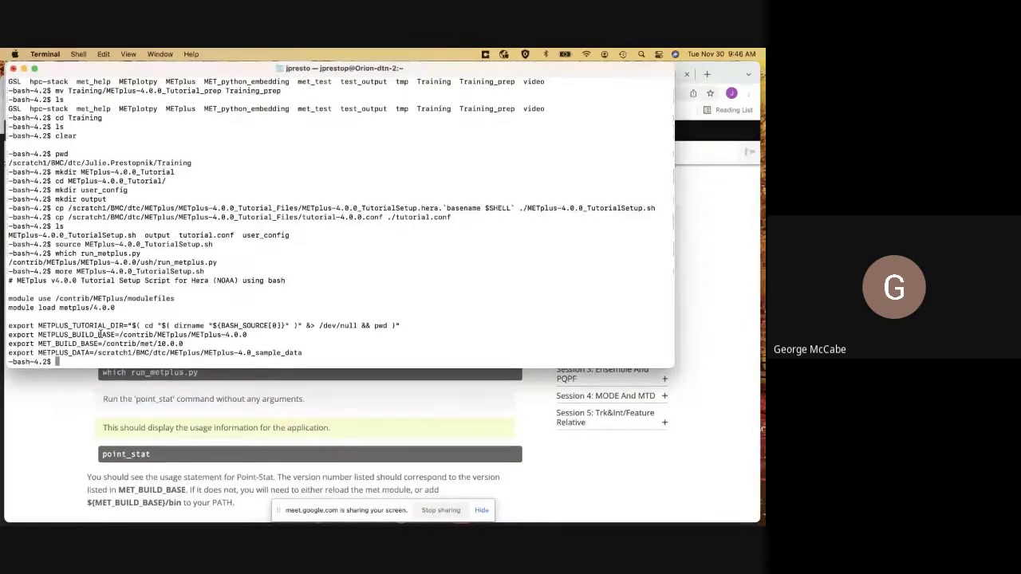
{"action": "left_click", "coordinate": [70, 429]}
{"action": "scroll", "coordinate": [124, 294], "scroll_direction": "up", "scroll_amount": 3}
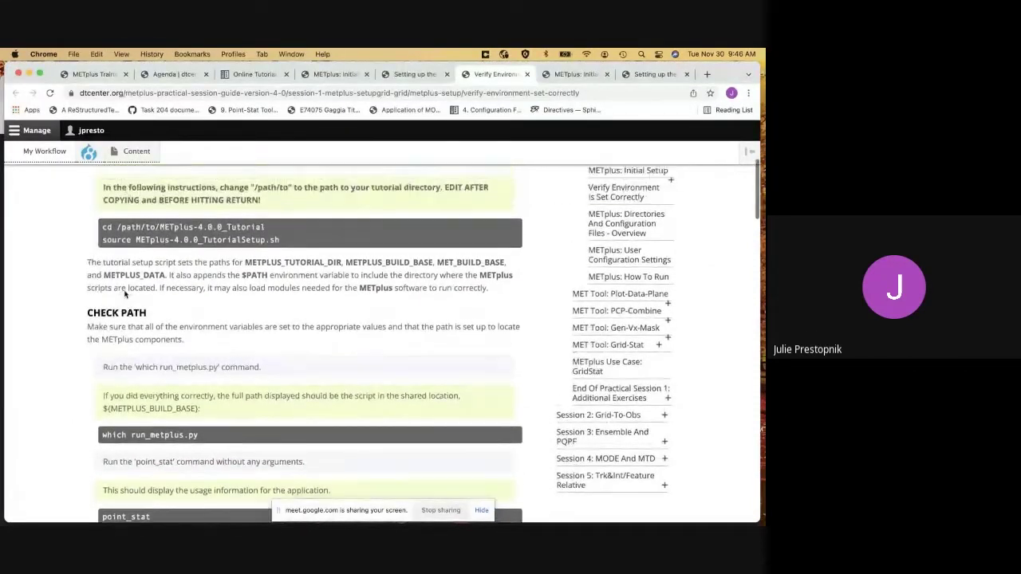
{"action": "scroll", "coordinate": [124, 292], "scroll_direction": "up", "scroll_amount": 1}
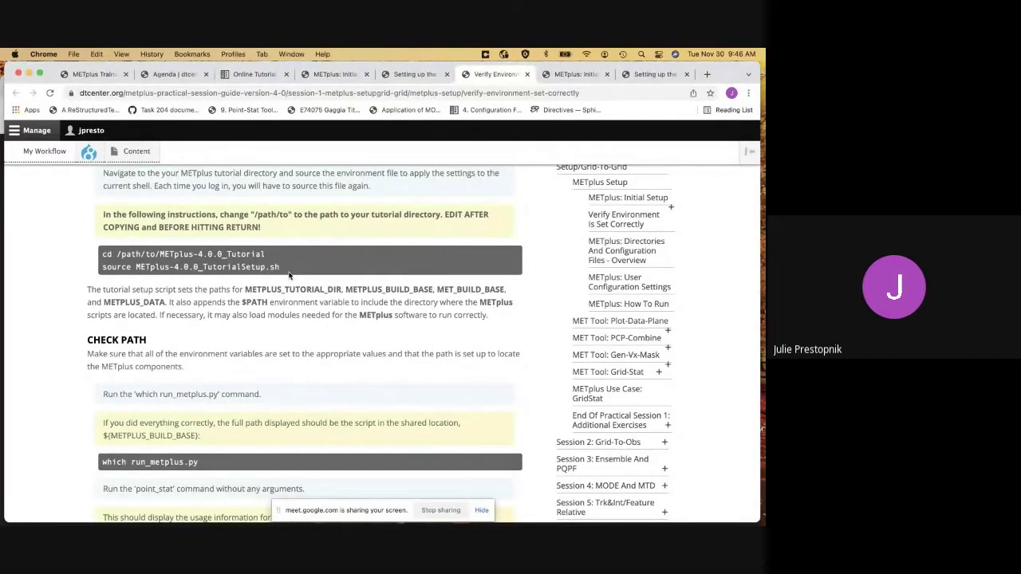
{"action": "scroll", "coordinate": [311, 328], "scroll_direction": "down", "scroll_amount": 1}
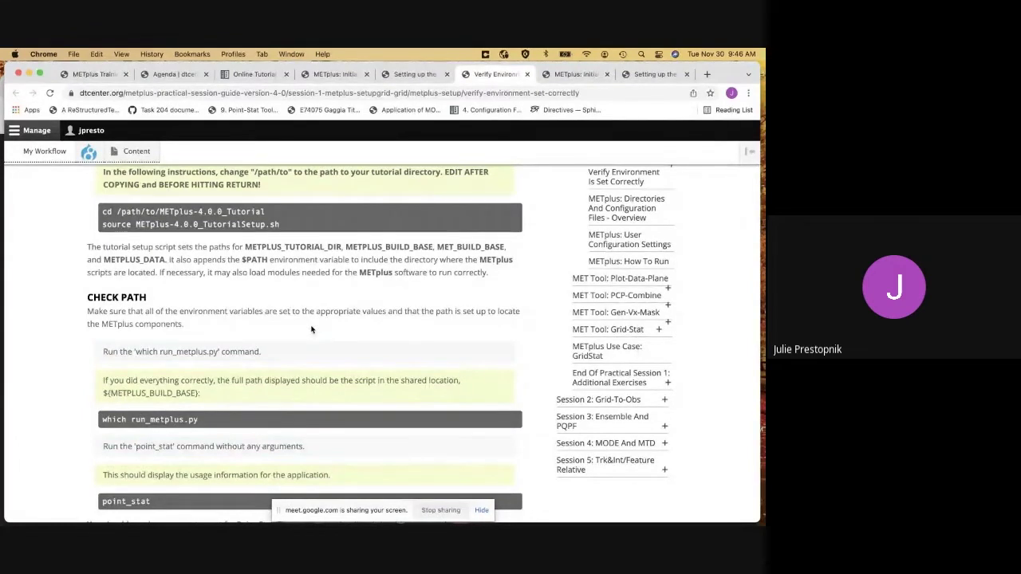
{"action": "scroll", "coordinate": [212, 393], "scroll_direction": "down", "scroll_amount": 1}
{"action": "scroll", "coordinate": [213, 392], "scroll_direction": "down", "scroll_amount": 1}
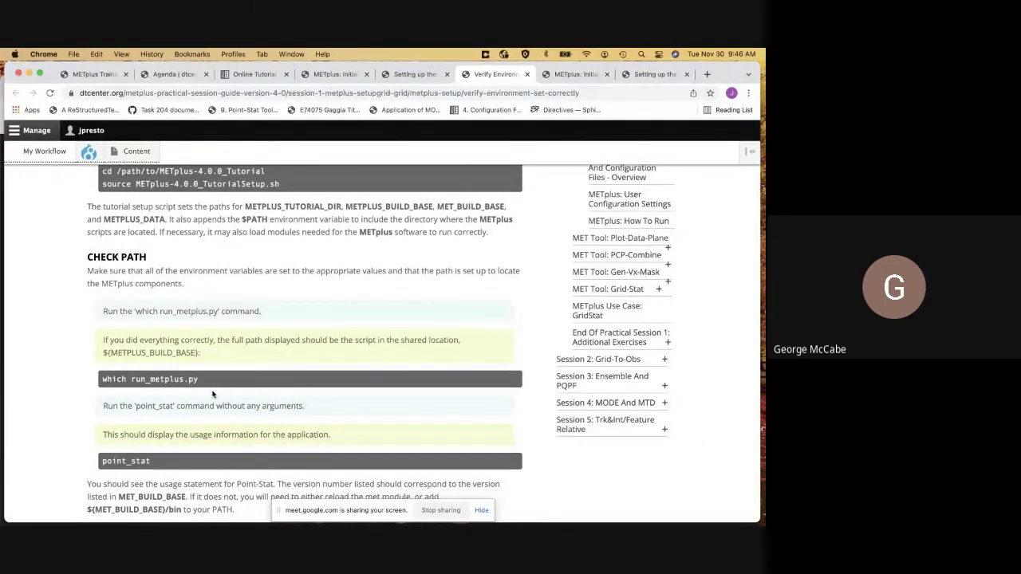
Read the participants' in-call messages in the Google Meet window and return to the Verify Environment guide page in Chrome
{"action": "key", "text": "ctrl+Up"}
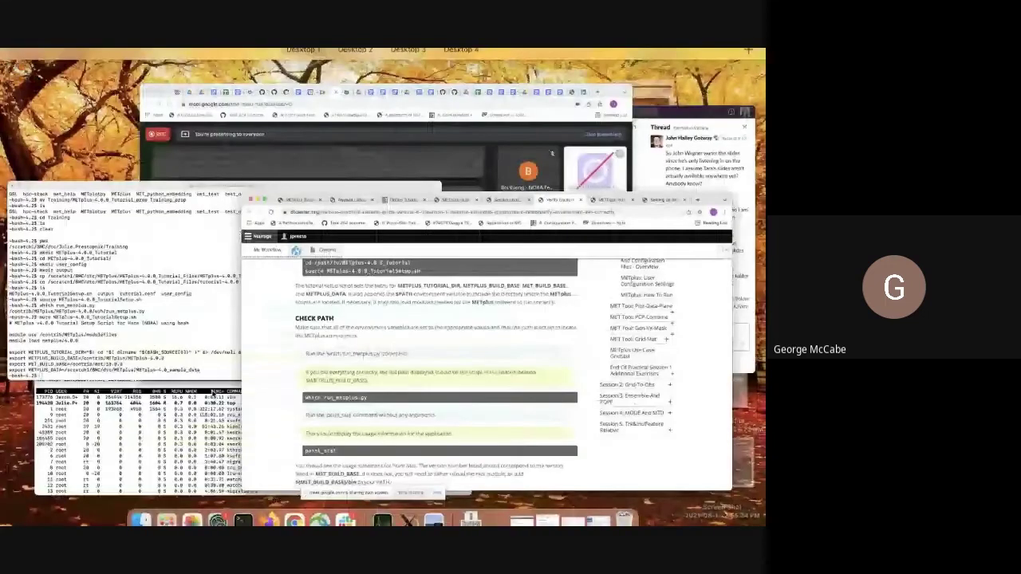
{"action": "left_click", "coordinate": [388, 192]}
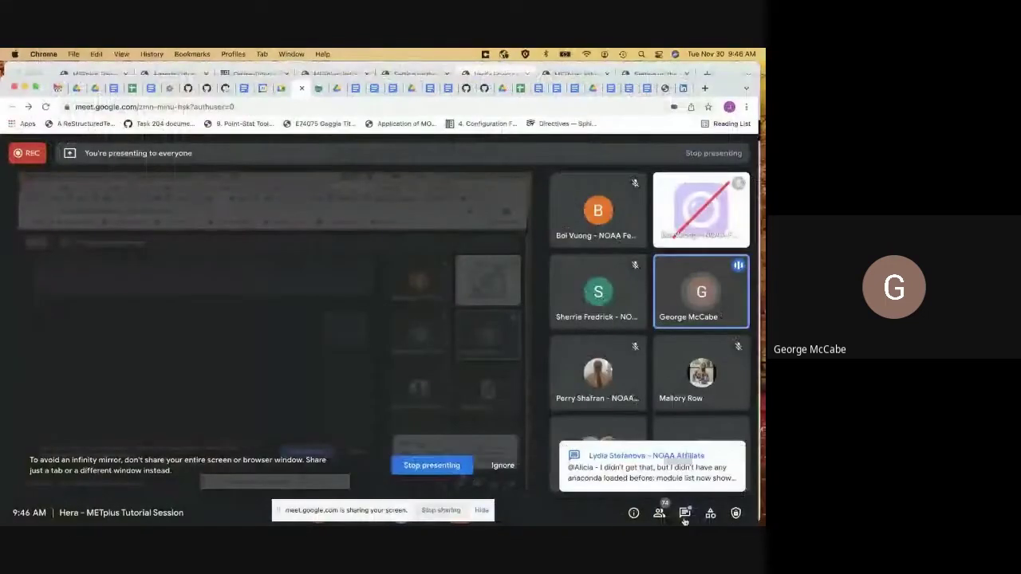
{"action": "left_click", "coordinate": [638, 463]}
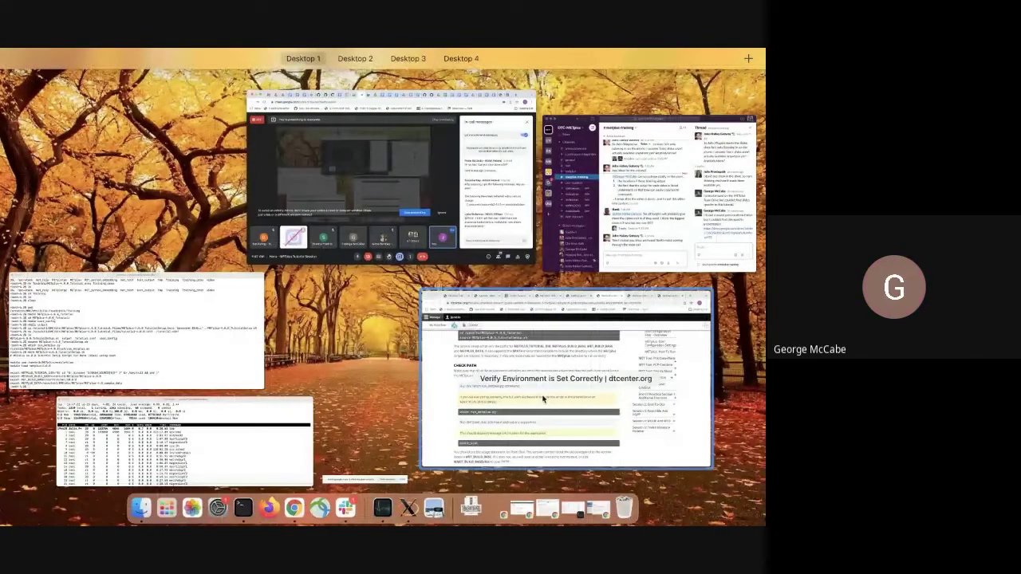
{"action": "left_click", "coordinate": [543, 399]}
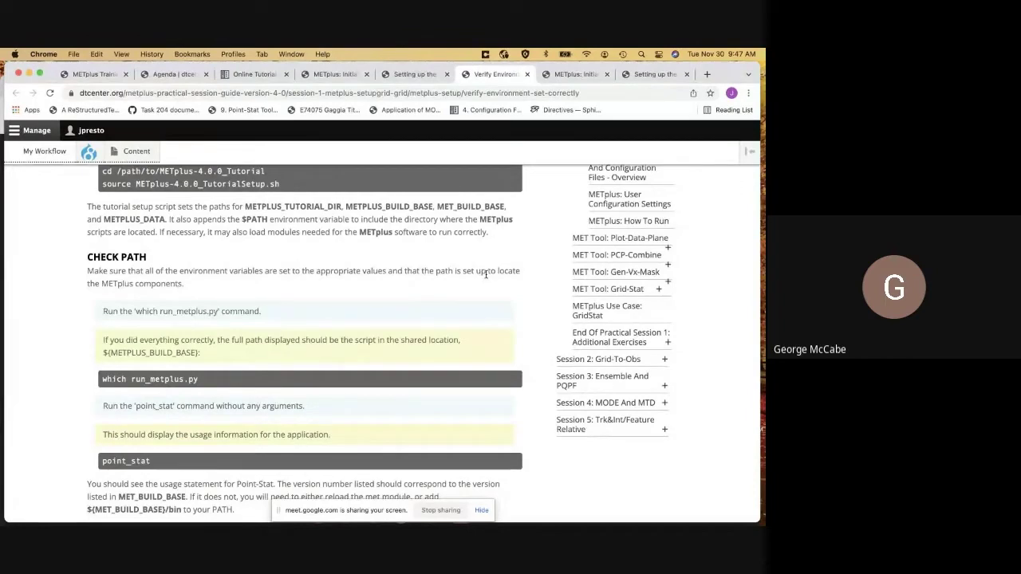
{"action": "key", "text": "ctrl+Up"}
{"action": "left_click", "coordinate": [473, 258]}
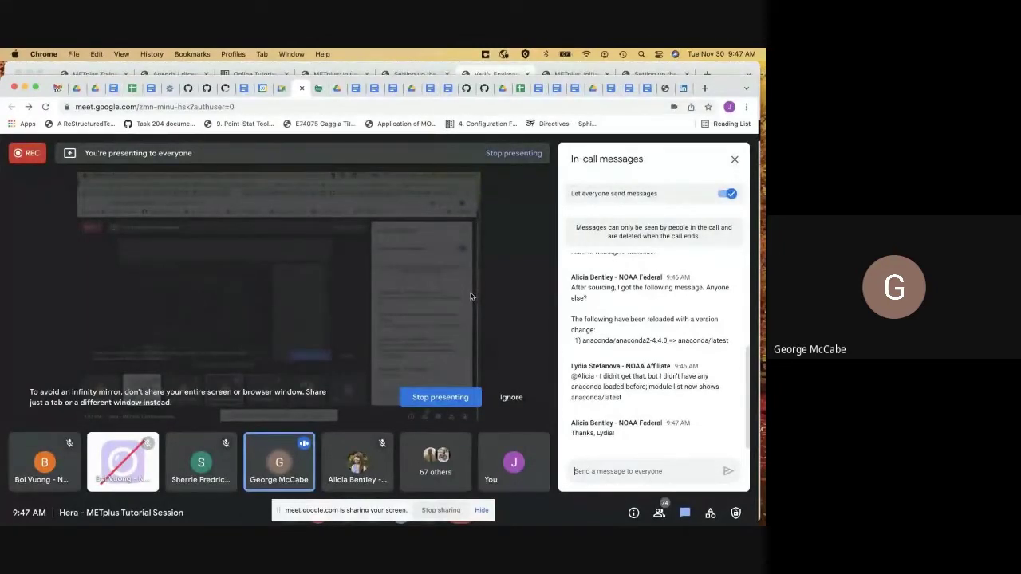
{"action": "key", "text": "ctrl+Up"}
{"action": "left_click", "coordinate": [470, 296]}
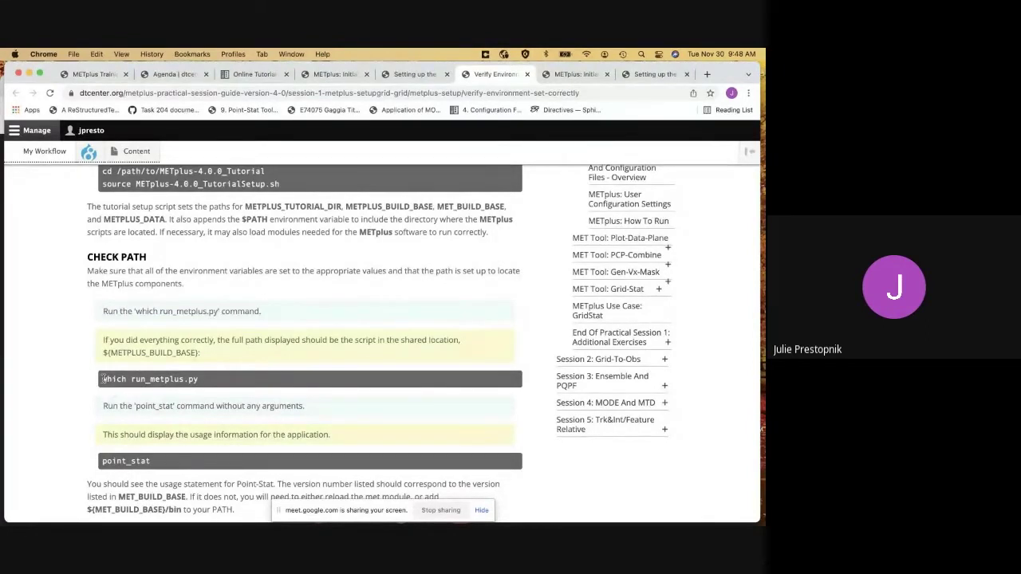
Copy "which run_metplus.py" from the guide, clear the Terminal screen and run the copied command there
{"action": "left_click_drag", "start_coordinate": [101, 378], "coordinate": [202, 384]}
{"action": "key", "text": "super+c"}
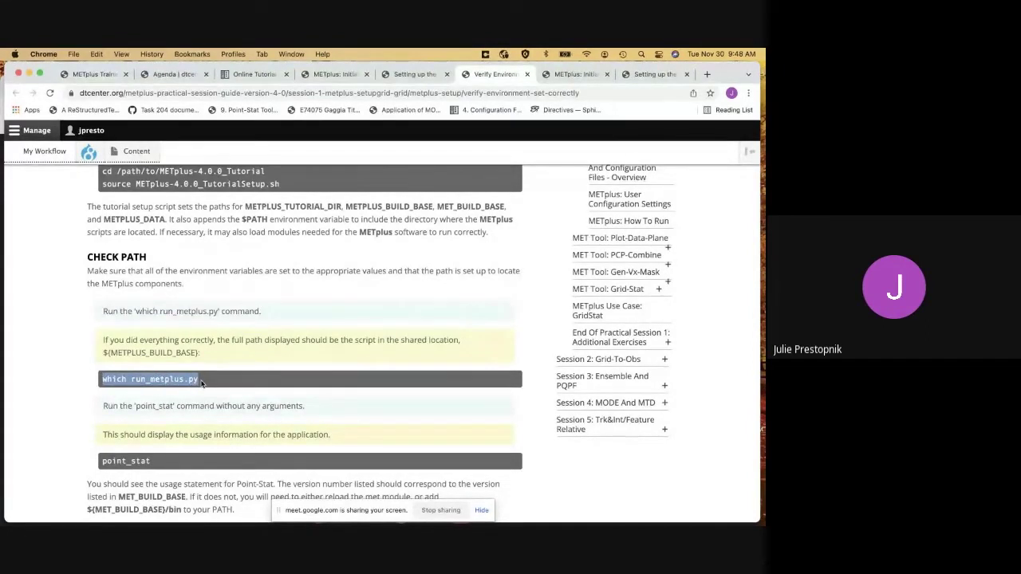
{"action": "key", "text": "ctrl+Up"}
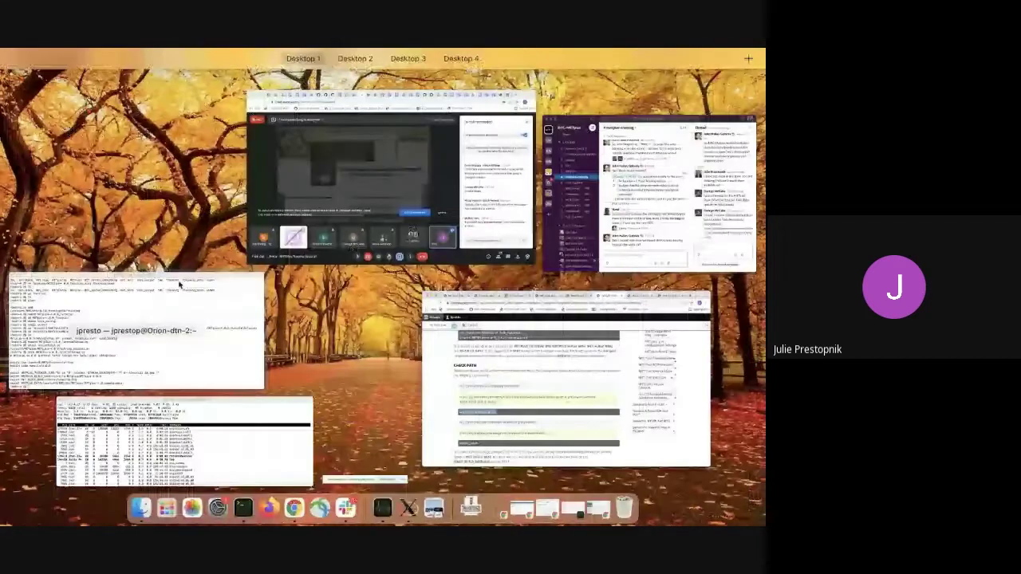
{"action": "left_click", "coordinate": [181, 285]}
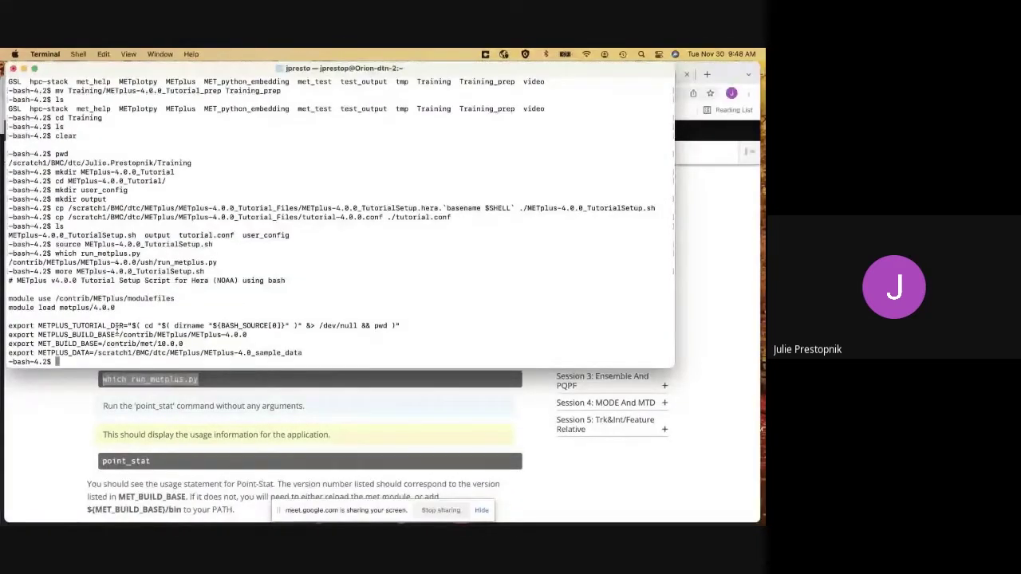
{"action": "type", "text": "clear"}
{"action": "key", "text": "Return"}
{"action": "key", "text": "super+v"}
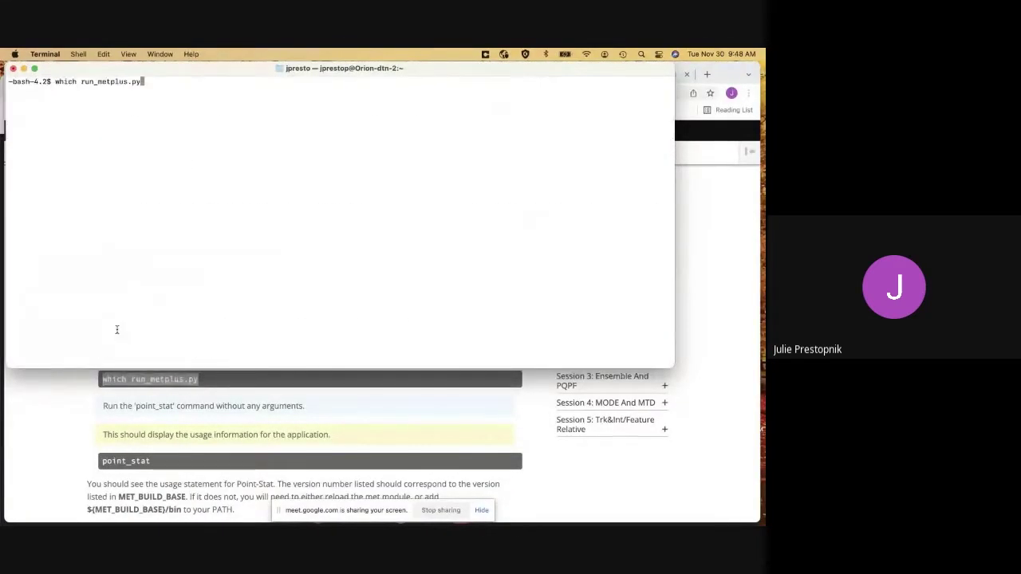
{"action": "key", "text": "Return"}
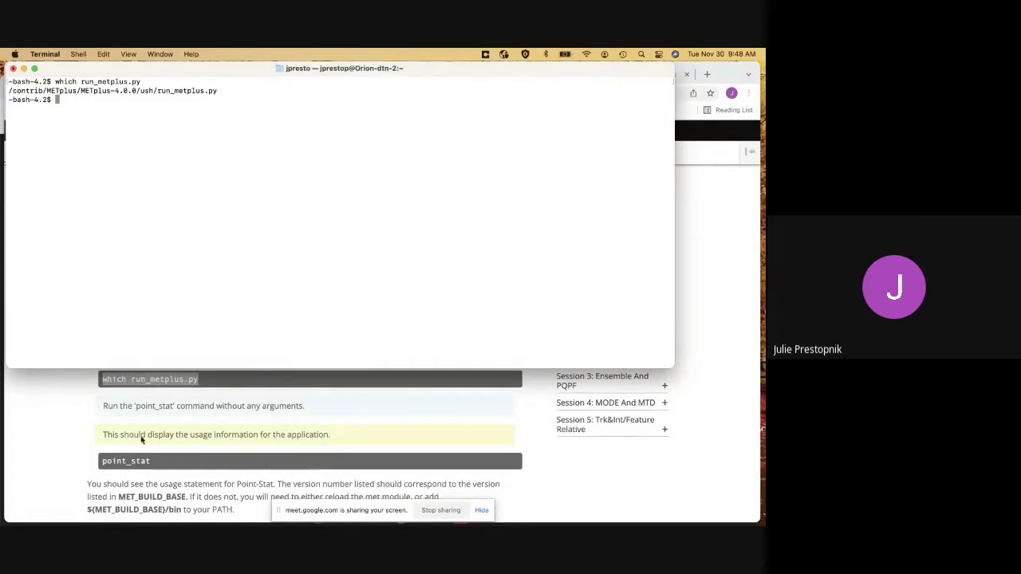
Copy the point_stat command from the guide's Check Path section and run it in Terminal without any arguments
{"action": "scroll", "coordinate": [142, 437], "scroll_direction": "down", "scroll_amount": 2}
{"action": "left_click", "coordinate": [111, 431]}
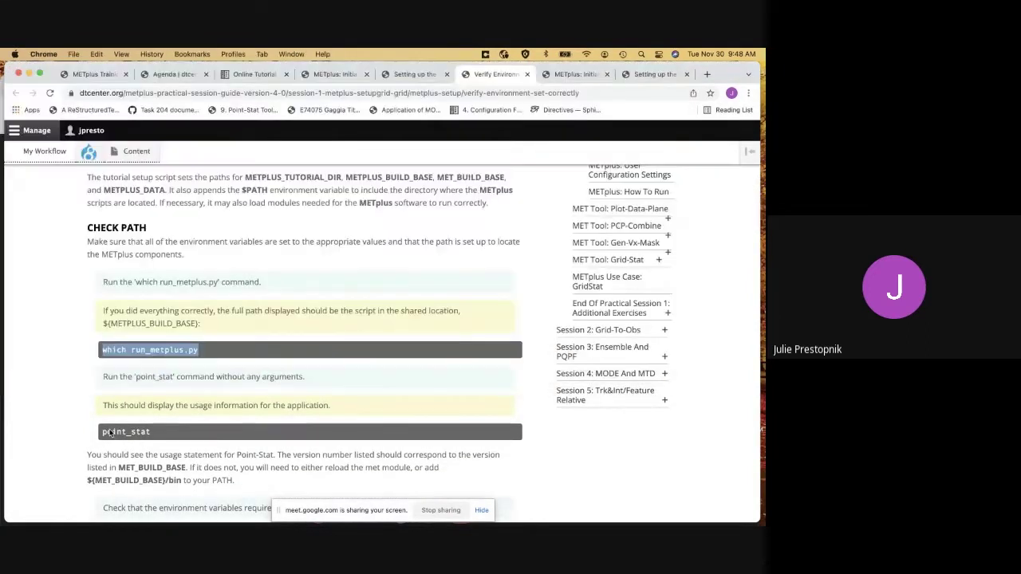
{"action": "left_click_drag", "start_coordinate": [102, 432], "coordinate": [151, 434]}
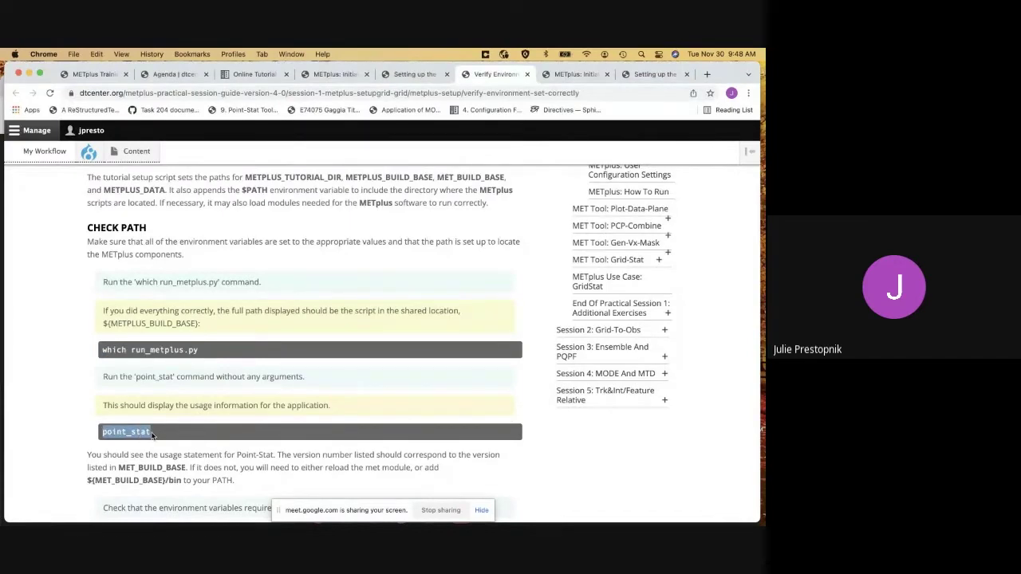
{"action": "key", "text": "ctrl+Up"}
{"action": "left_click", "coordinate": [141, 313]}
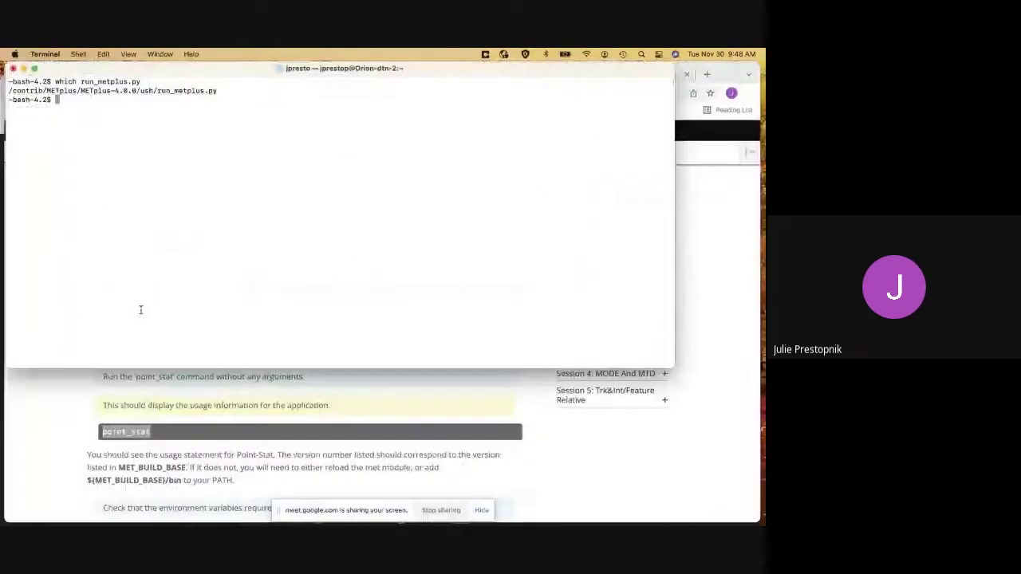
{"action": "key", "text": "super+v"}
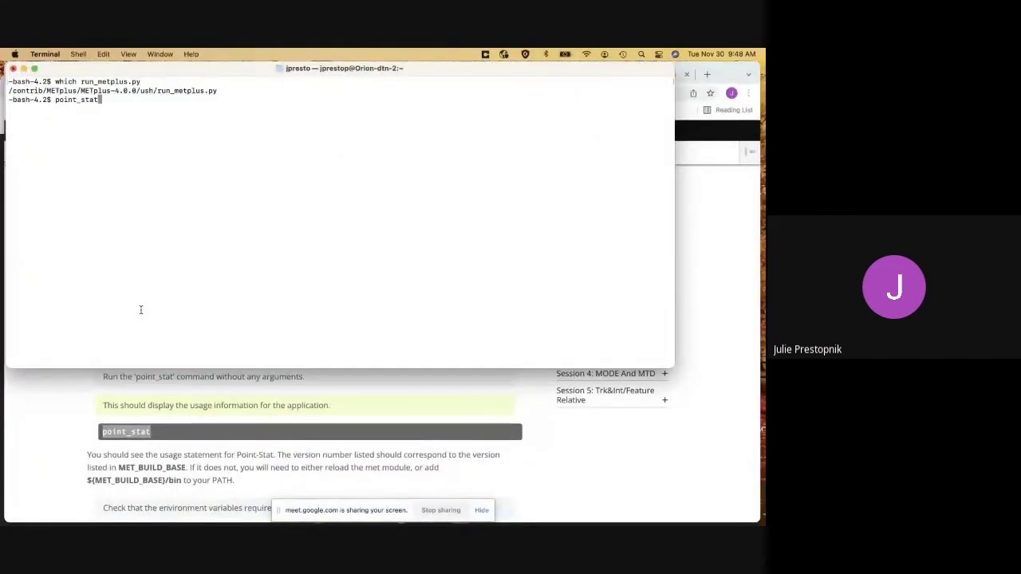
{"action": "key", "text": "Return"}
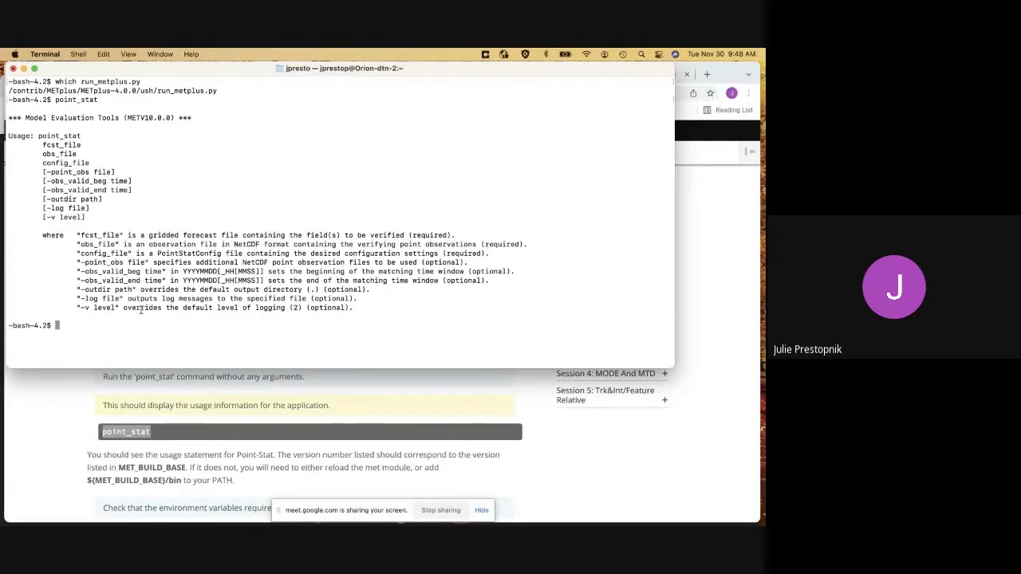
Copy "echo ${METPLUS_TUTORIAL_DIR}" from the guide's $METPLUS_TUTORIAL_DIR section and run it in Terminal
{"action": "left_click", "coordinate": [167, 421]}
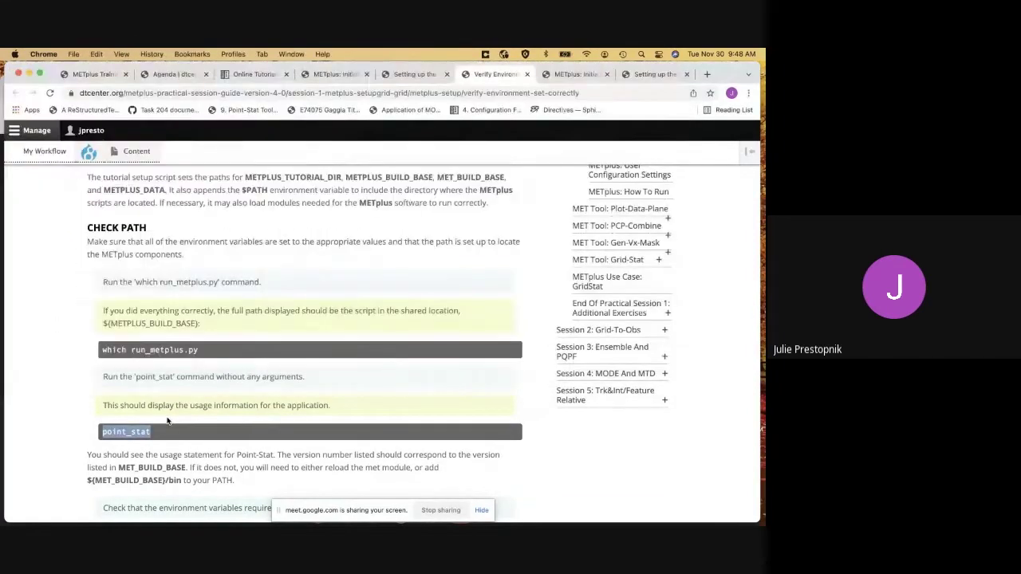
{"action": "scroll", "coordinate": [168, 421], "scroll_direction": "down", "scroll_amount": 5}
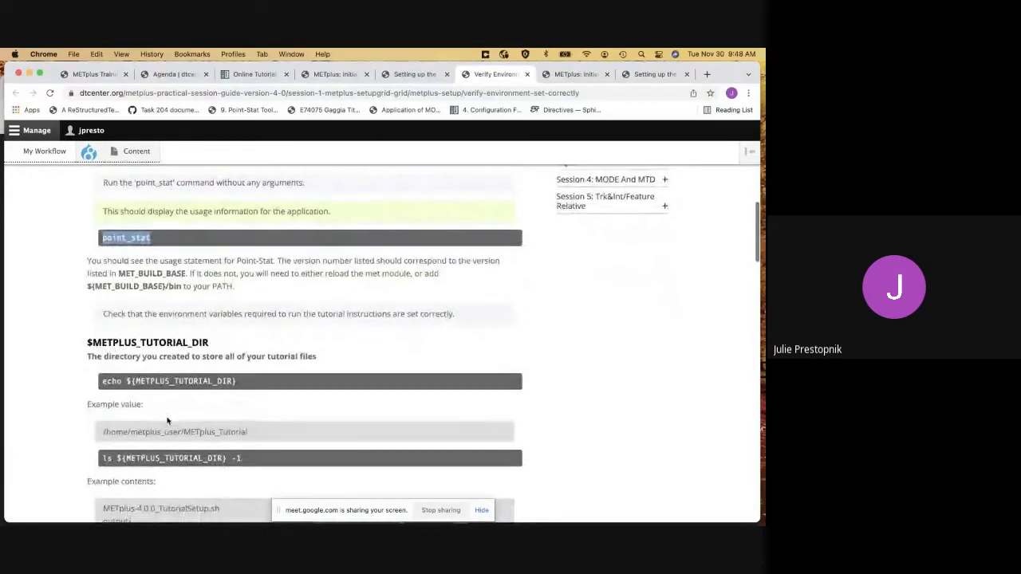
{"action": "scroll", "coordinate": [143, 290], "scroll_direction": "down", "scroll_amount": 1}
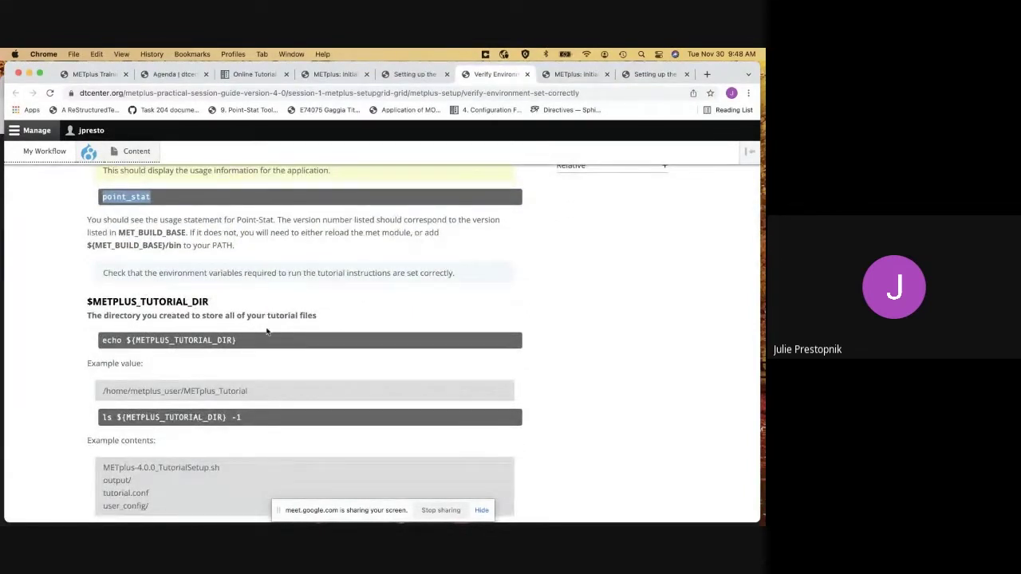
{"action": "left_click", "coordinate": [101, 340]}
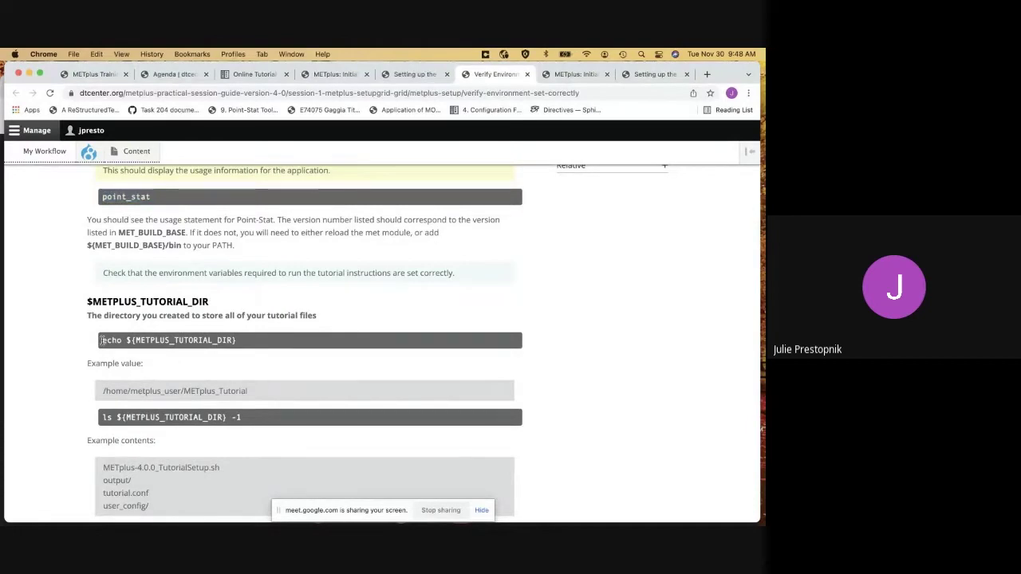
{"action": "left_click_drag", "start_coordinate": [101, 341], "coordinate": [237, 343]}
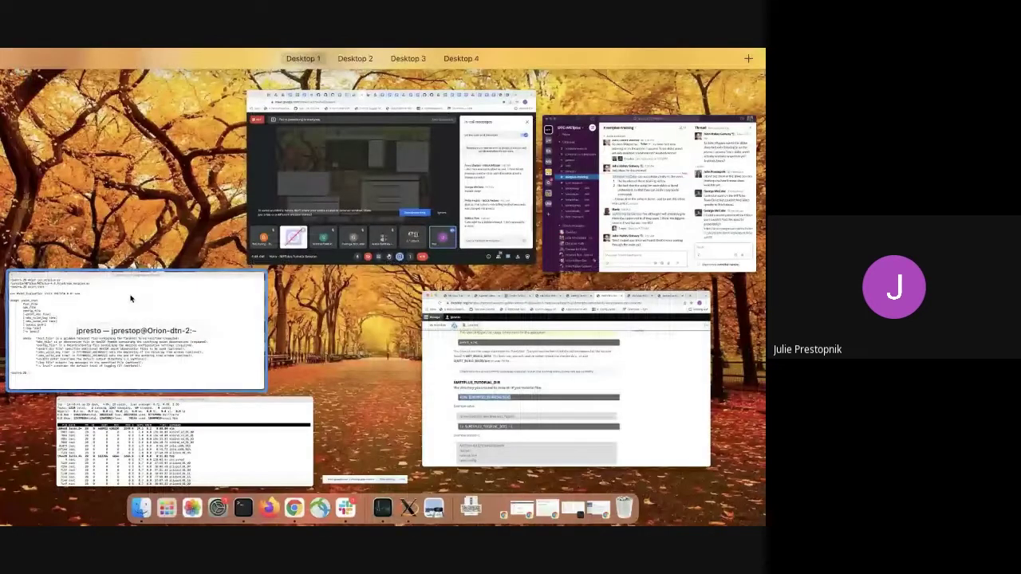
{"action": "left_click", "coordinate": [131, 298]}
{"action": "key", "text": "super+v"}
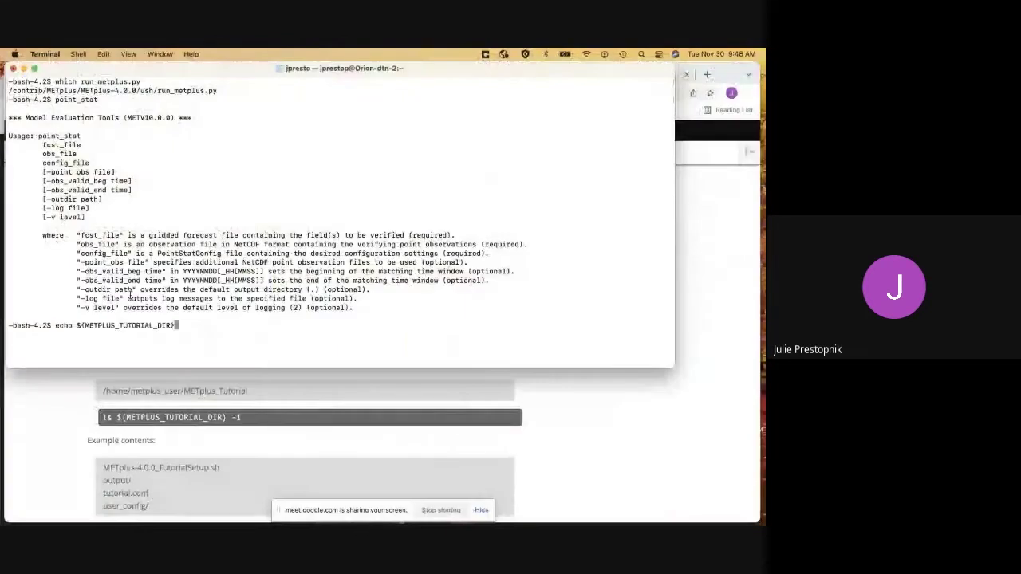
{"action": "key", "text": "Return"}
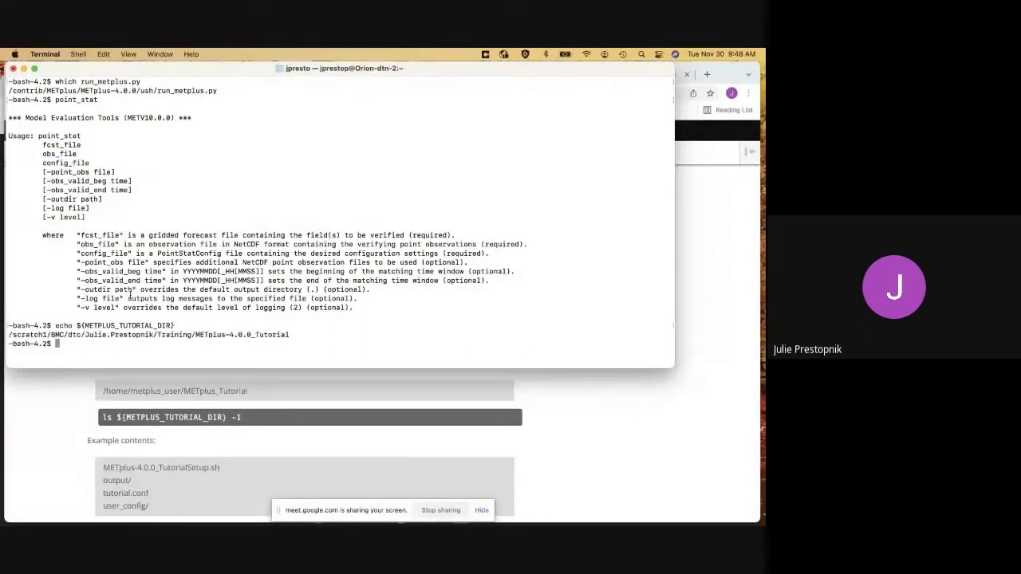
Rework the previous echo command into "ls ${METPLUS_TUTORIAL_DIR} -1" and run it to list the tutorial directory
{"action": "key", "text": "Up"}
{"action": "key", "text": "ctrl+a"}
{"action": "key", "text": "Right"}
{"action": "key", "text": "Right"}
{"action": "key", "text": "Right"}
{"action": "key", "text": "Right"}
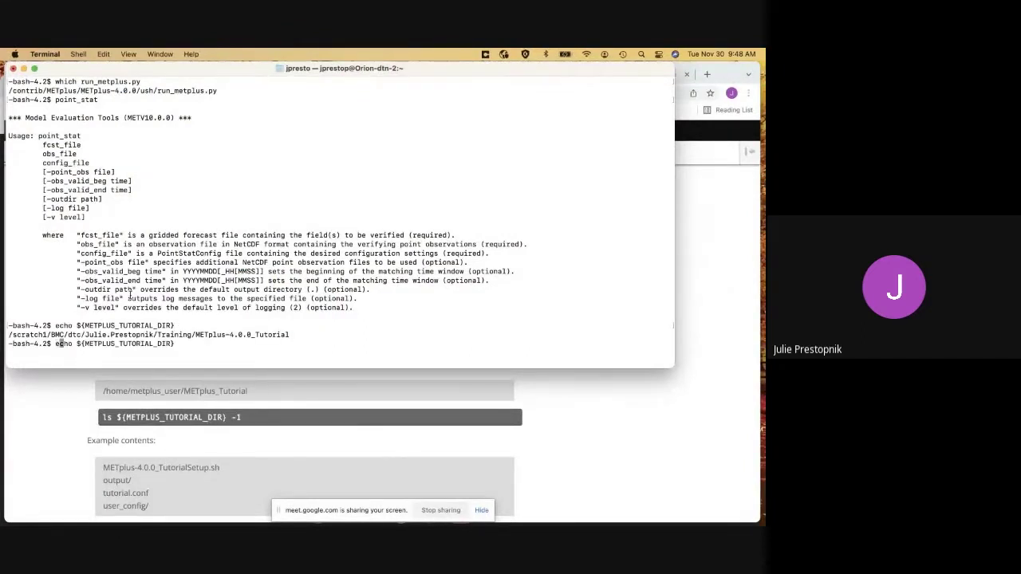
{"action": "key", "text": "BackSpace"}
{"action": "key", "text": "BackSpace"}
{"action": "key", "text": "BackSpace"}
{"action": "key", "text": "BackSpace"}
{"action": "type", "text": "ls"}
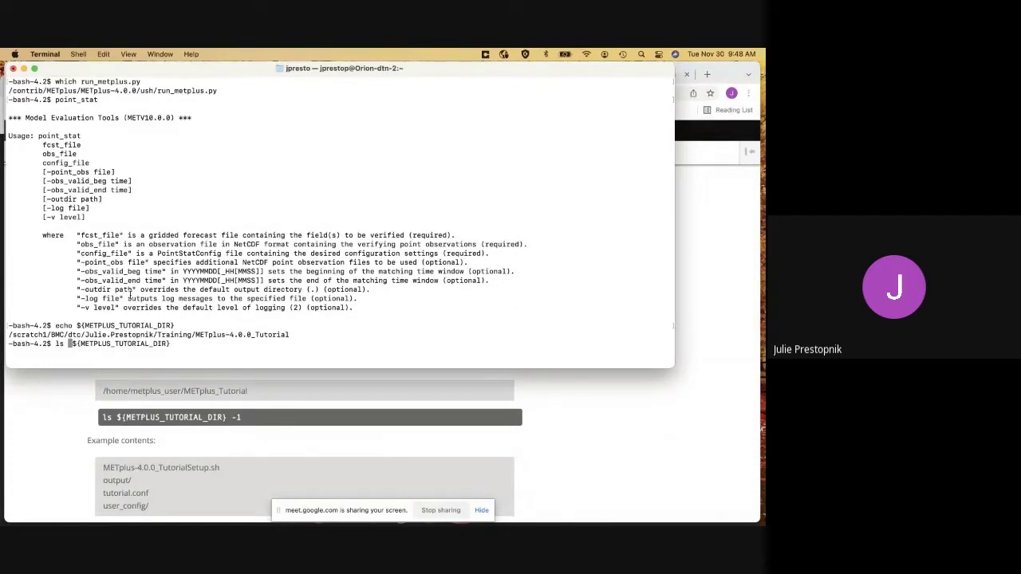
{"action": "key", "text": "ctrl+e"}
{"action": "type", "text": "-1"}
{"action": "key", "text": "Return"}
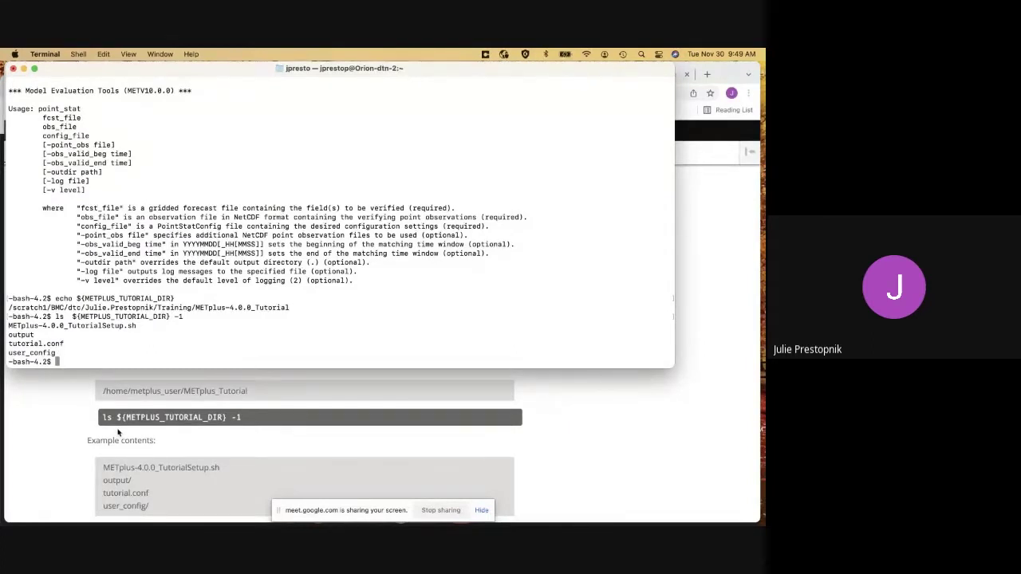
Copy "echo ${MET_BUILD_BASE}" from the guide's $MET_BUILD_BASE section and run it in Terminal
{"action": "scroll", "coordinate": [117, 433], "scroll_direction": "down", "scroll_amount": 2}
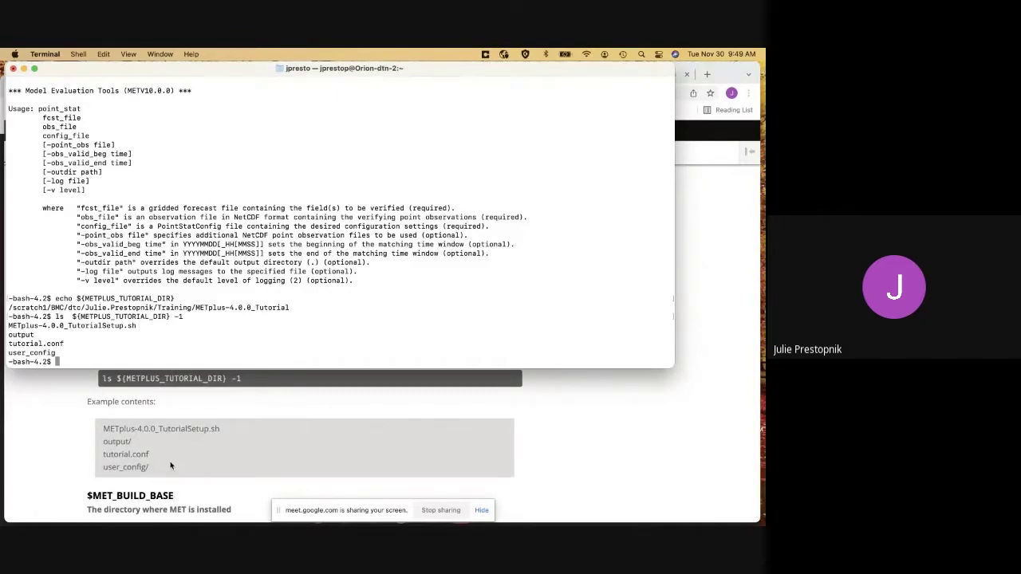
{"action": "scroll", "coordinate": [170, 466], "scroll_direction": "down", "scroll_amount": 5}
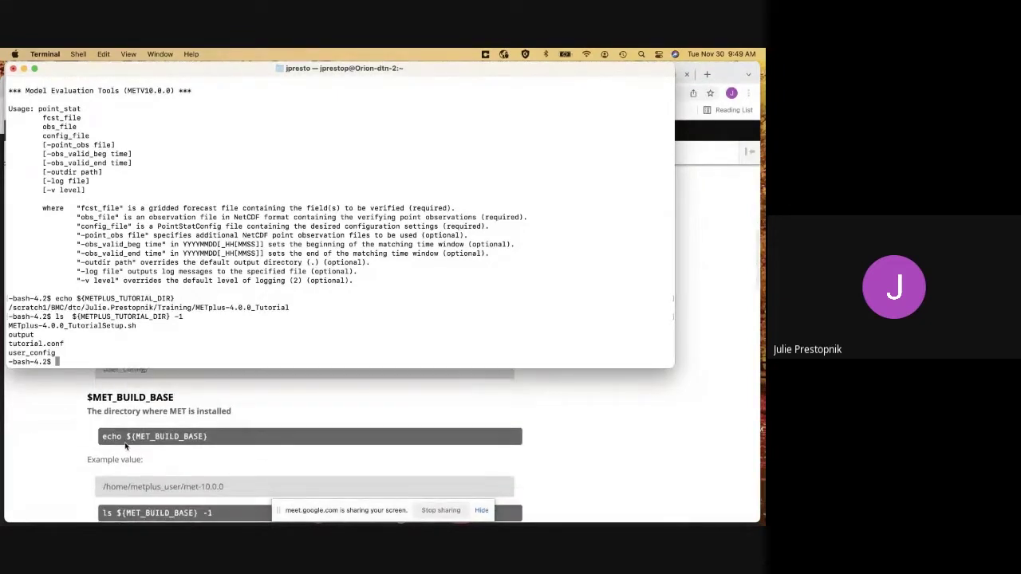
{"action": "left_click", "coordinate": [102, 438]}
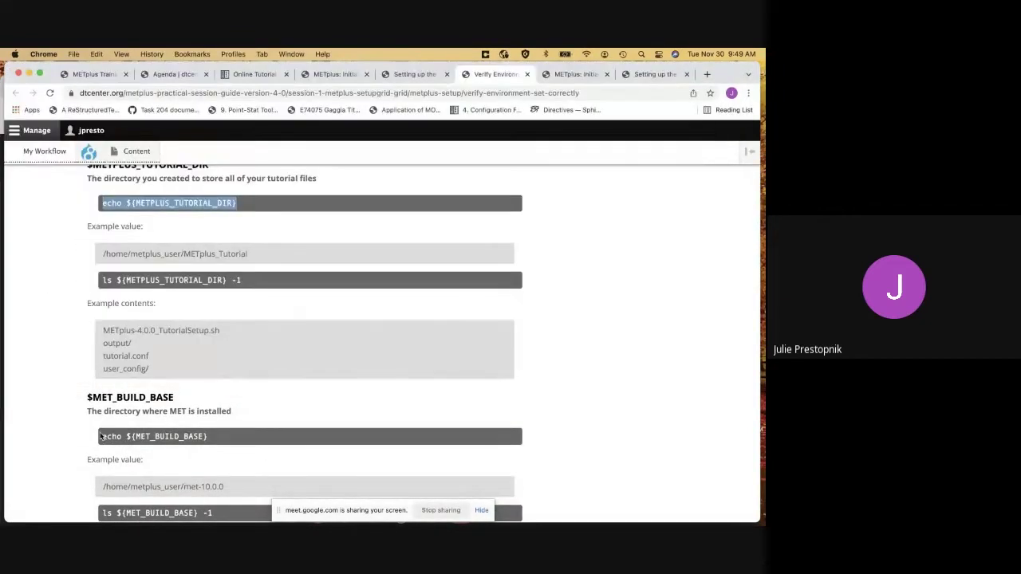
{"action": "left_click_drag", "start_coordinate": [102, 437], "coordinate": [209, 437]}
{"action": "key", "text": "ctrl+Up"}
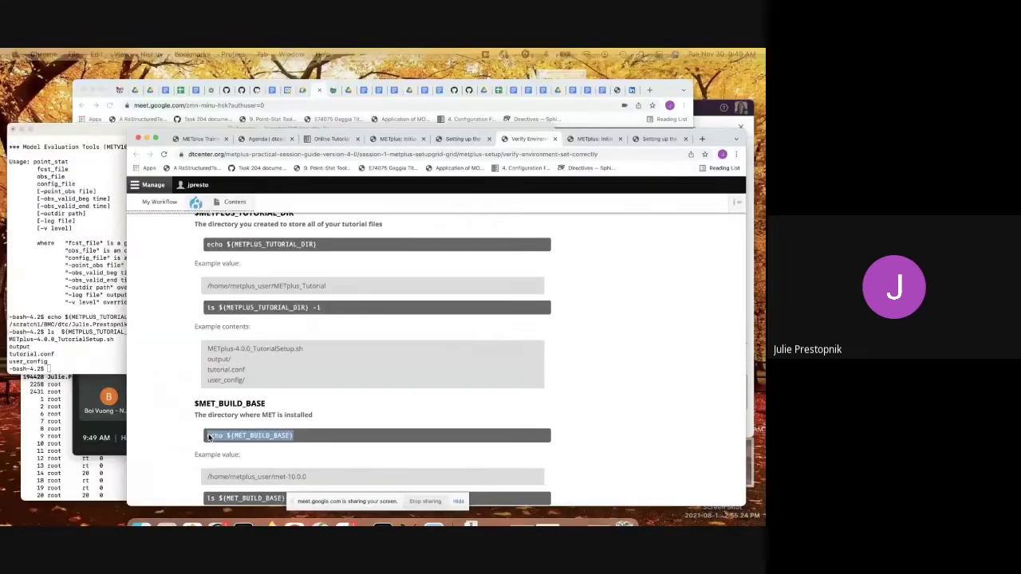
{"action": "left_click", "coordinate": [192, 388]}
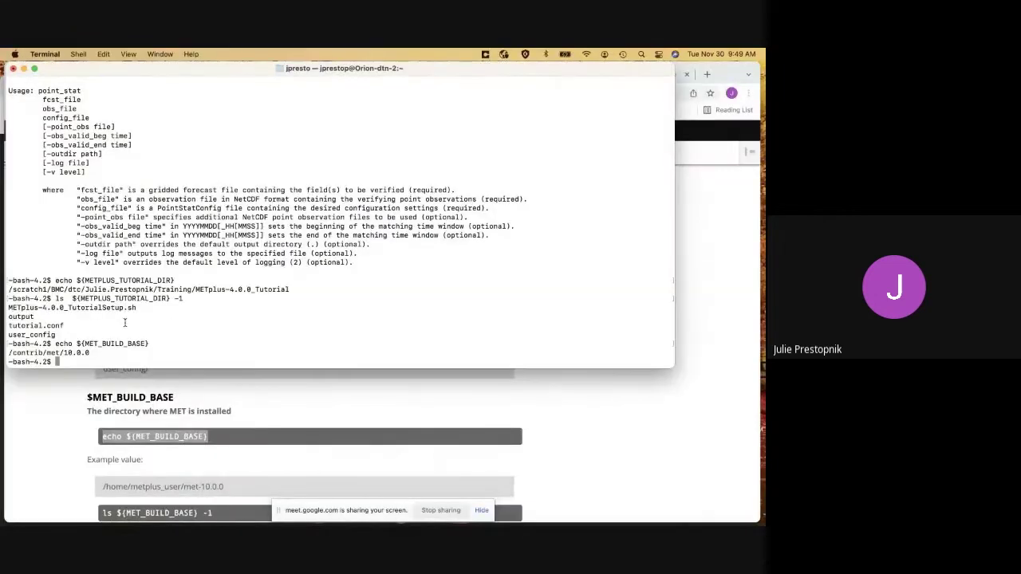
Copy "ls ${MET_BUILD_BASE} -1" from the guide and run it in Terminal to list the MET installation directory
{"action": "scroll", "coordinate": [210, 452], "scroll_direction": "down", "scroll_amount": 2}
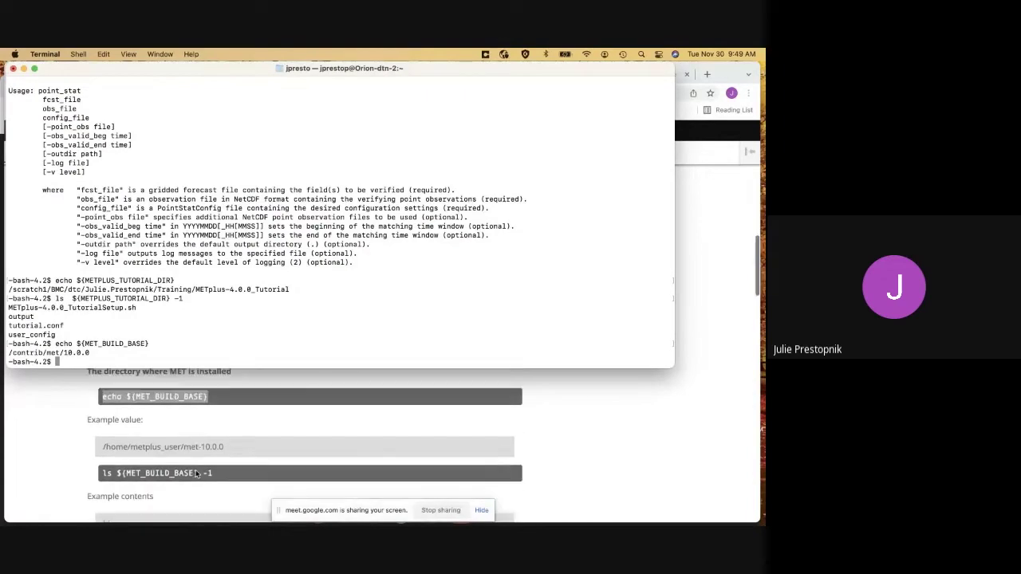
{"action": "left_click", "coordinate": [210, 452]}
{"action": "left_click_drag", "start_coordinate": [217, 470], "coordinate": [100, 470]}
{"action": "key", "text": "super+c"}
{"action": "key", "text": "ctrl+Up"}
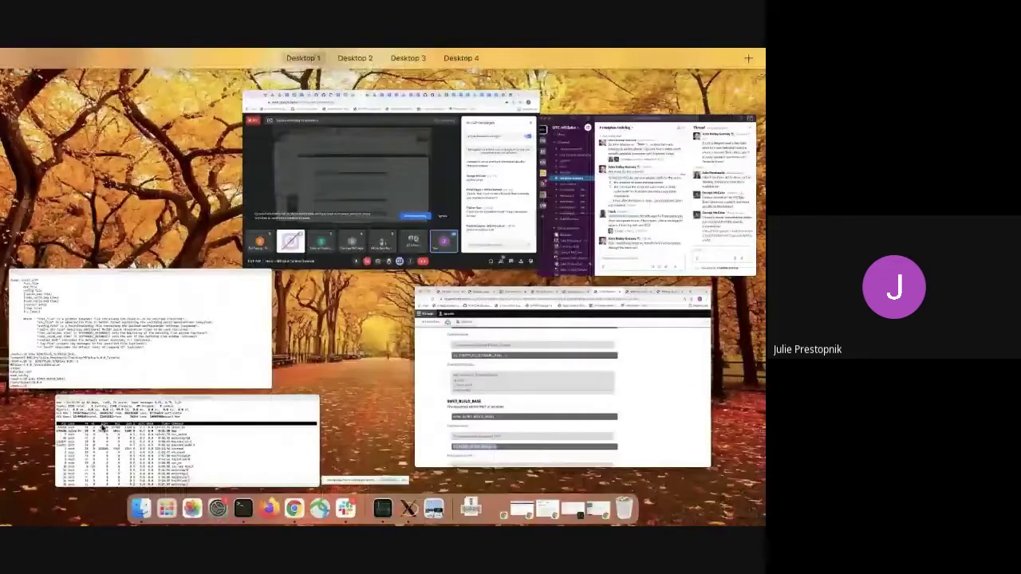
{"action": "left_click", "coordinate": [80, 357]}
{"action": "key", "text": "super+v"}
{"action": "key", "text": "Return"}
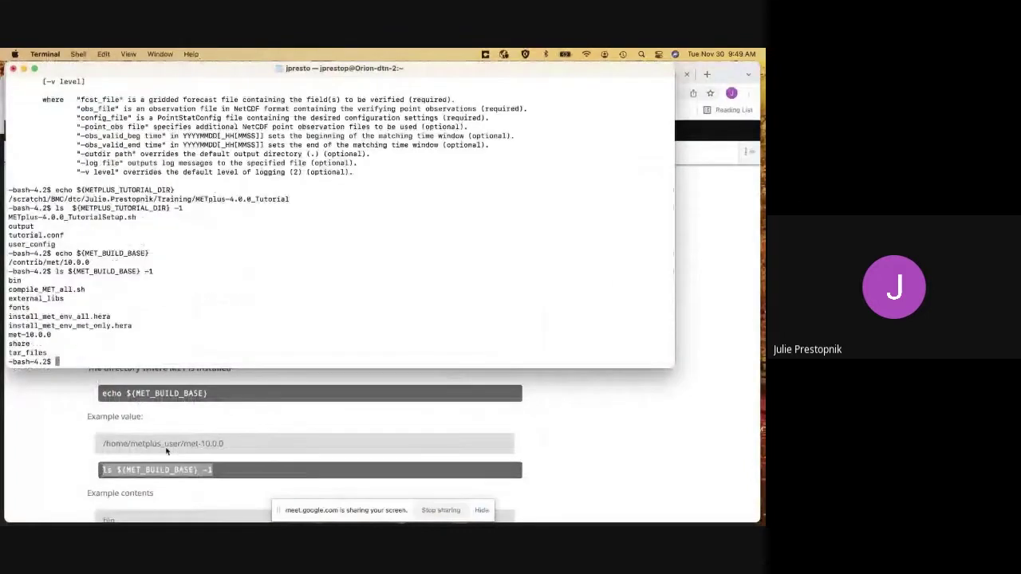
Compare the MET installation listing with the guide's example contents and locate the check of the MET bin directory
{"action": "scroll", "coordinate": [172, 465], "scroll_direction": "down", "scroll_amount": 3}
{"action": "scroll", "coordinate": [173, 465], "scroll_direction": "up", "scroll_amount": 1}
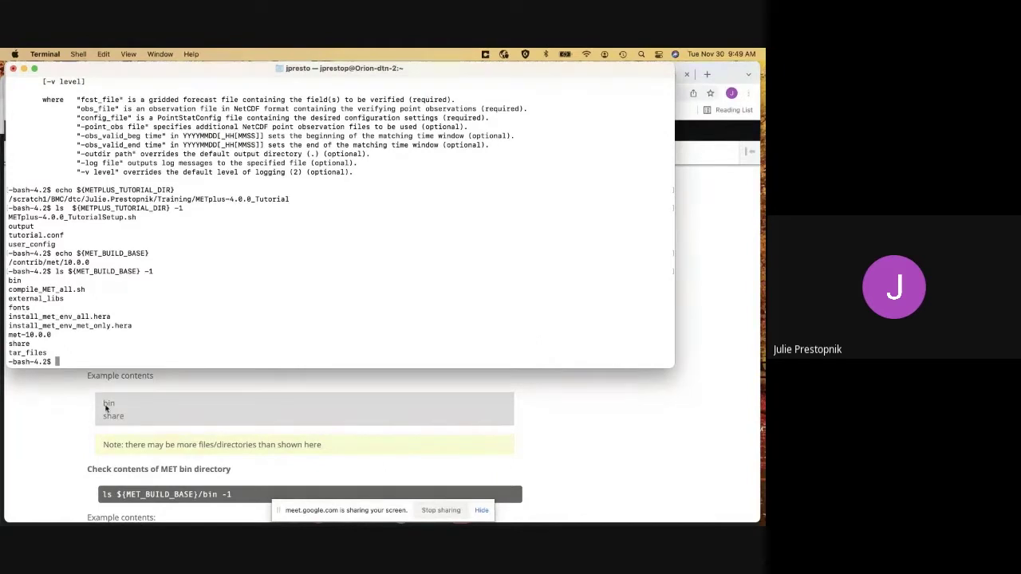
{"action": "scroll", "coordinate": [125, 427], "scroll_direction": "down", "scroll_amount": 1}
{"action": "scroll", "coordinate": [125, 427], "scroll_direction": "down", "scroll_amount": 3}
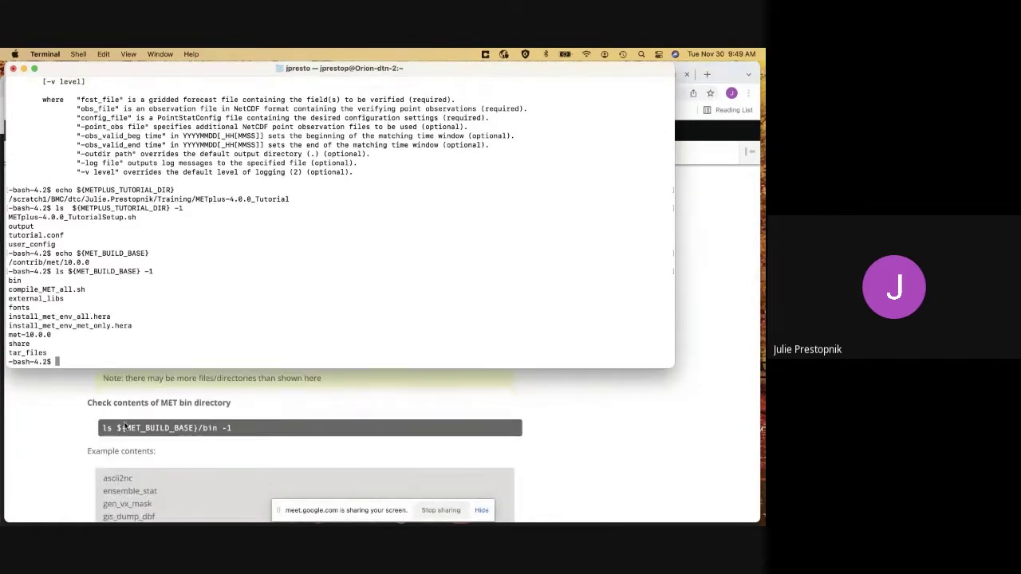
{"action": "left_click", "coordinate": [115, 428]}
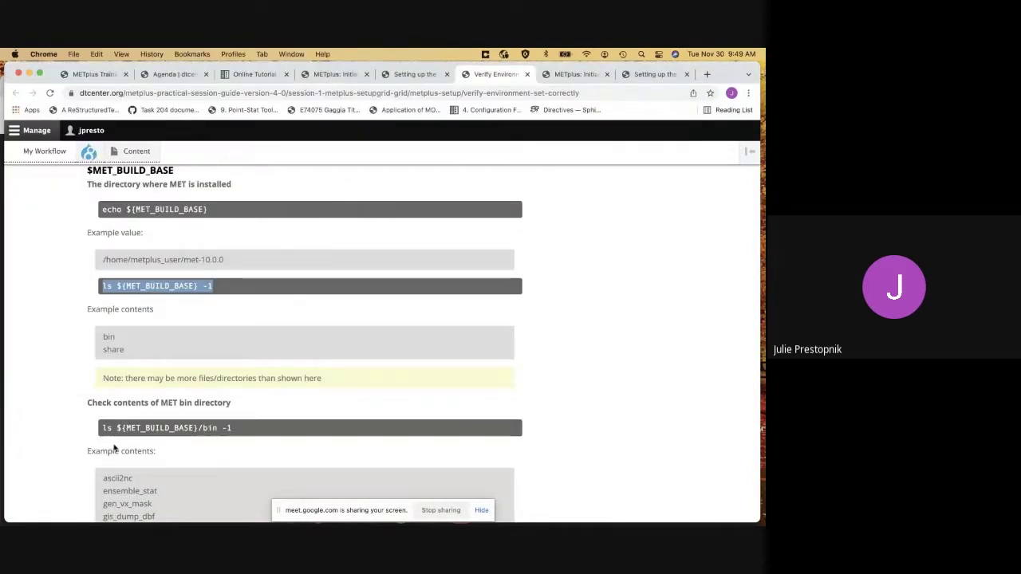
{"action": "scroll", "coordinate": [113, 431], "scroll_direction": "down", "scroll_amount": 2}
{"action": "key", "text": "ctrl+Up"}
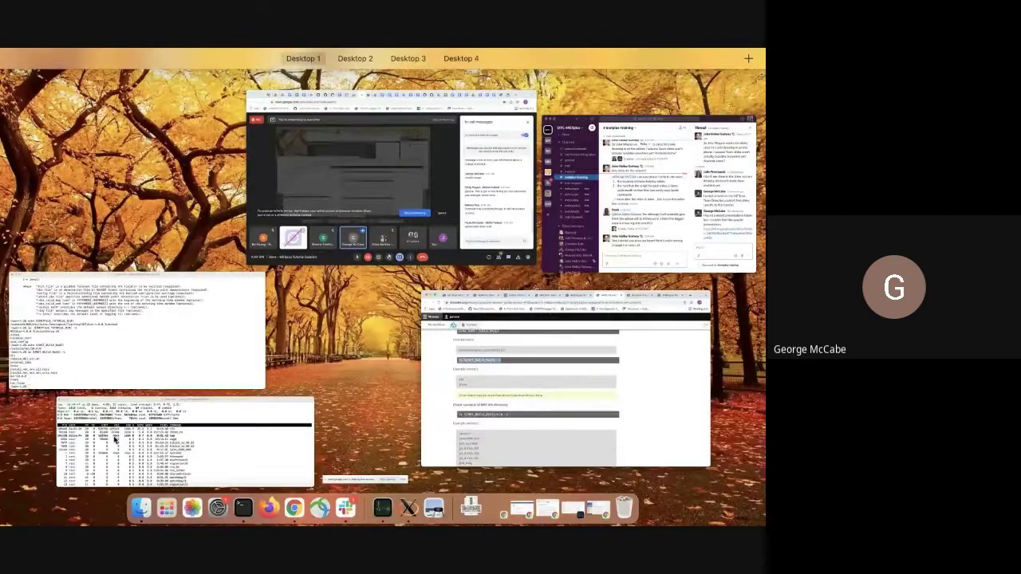
{"action": "left_click", "coordinate": [80, 373]}
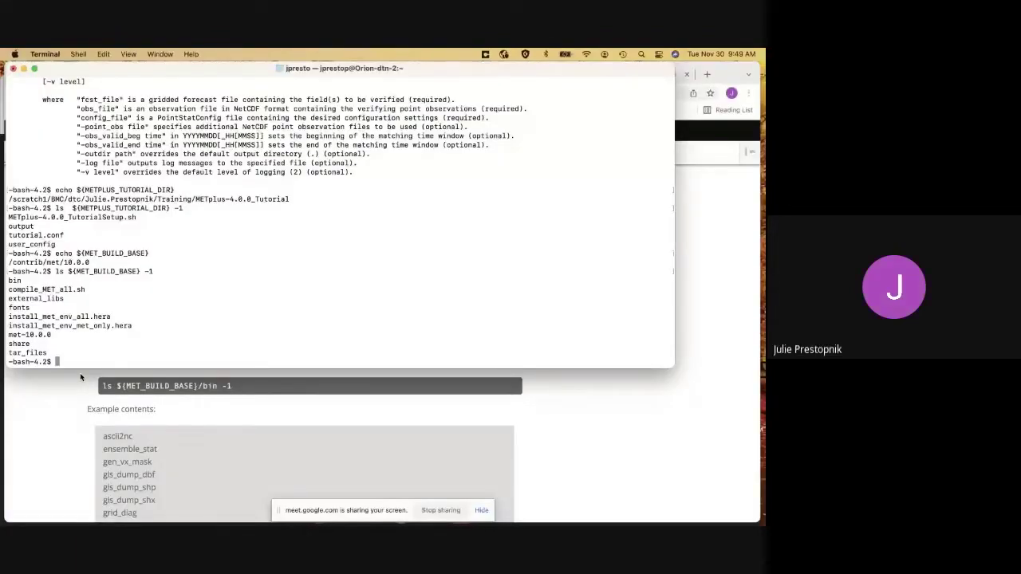
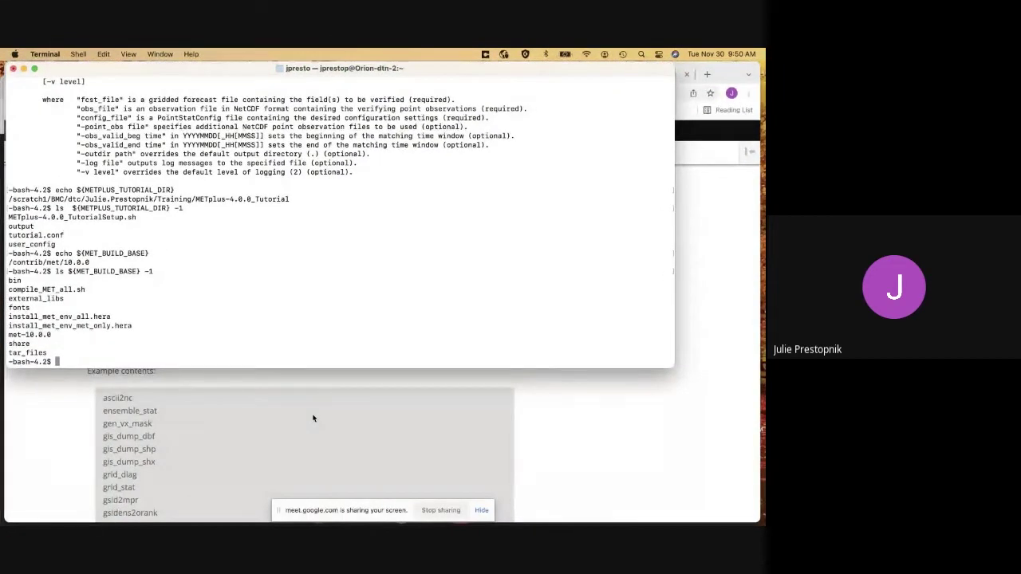
Review the guide's $METPLUS_TUTORIAL_DIR and $MET_BUILD_BASE sections, through to the example contents of the MET bin directory
{"action": "scroll", "coordinate": [291, 245], "scroll_direction": "down", "scroll_amount": 1}
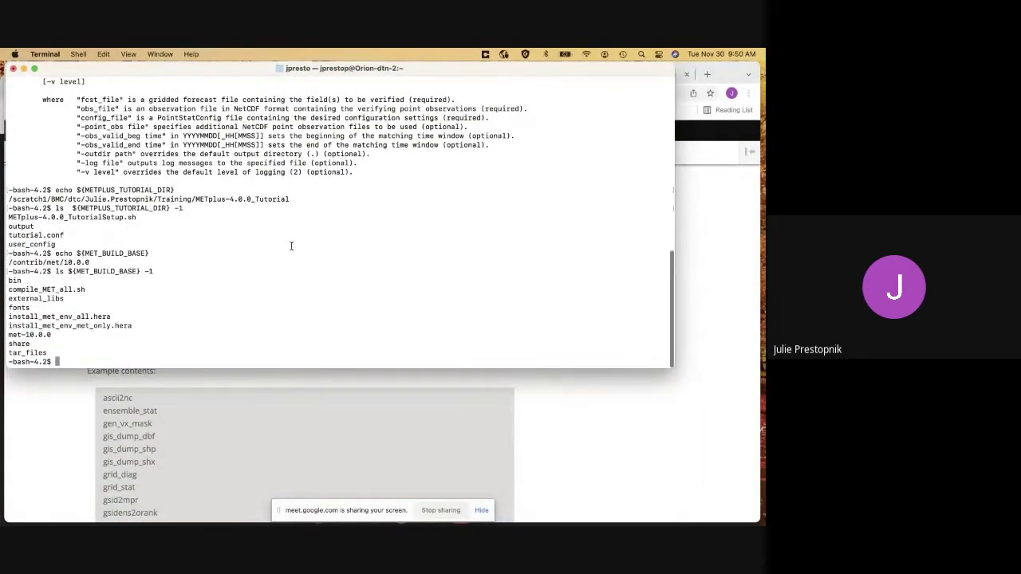
{"action": "left_click", "coordinate": [277, 408]}
{"action": "scroll", "coordinate": [471, 360], "scroll_direction": "up", "scroll_amount": 3}
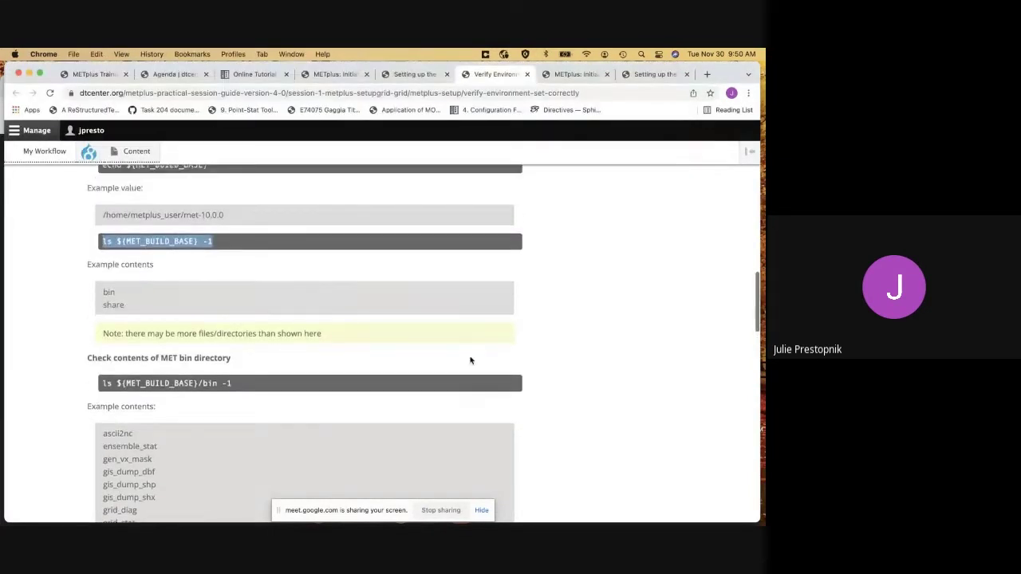
{"action": "scroll", "coordinate": [470, 361], "scroll_direction": "up", "scroll_amount": 3}
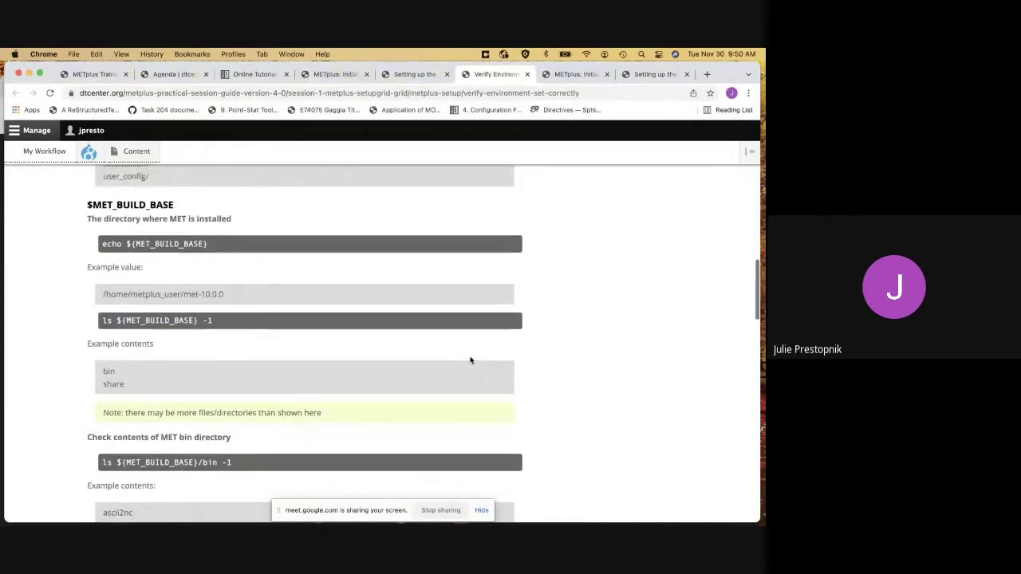
{"action": "scroll", "coordinate": [470, 360], "scroll_direction": "up", "scroll_amount": 3}
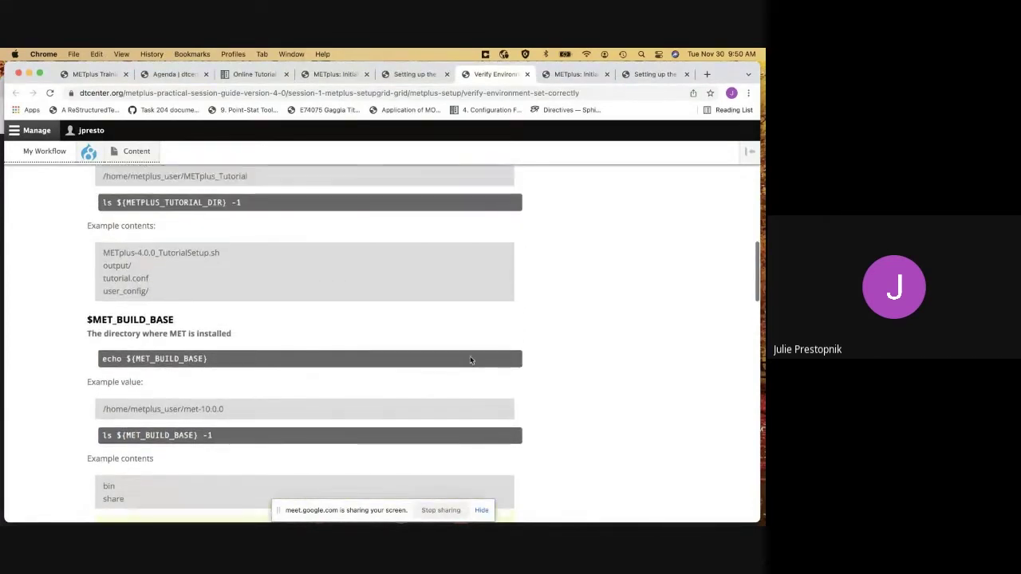
{"action": "scroll", "coordinate": [470, 361], "scroll_direction": "up", "scroll_amount": 1}
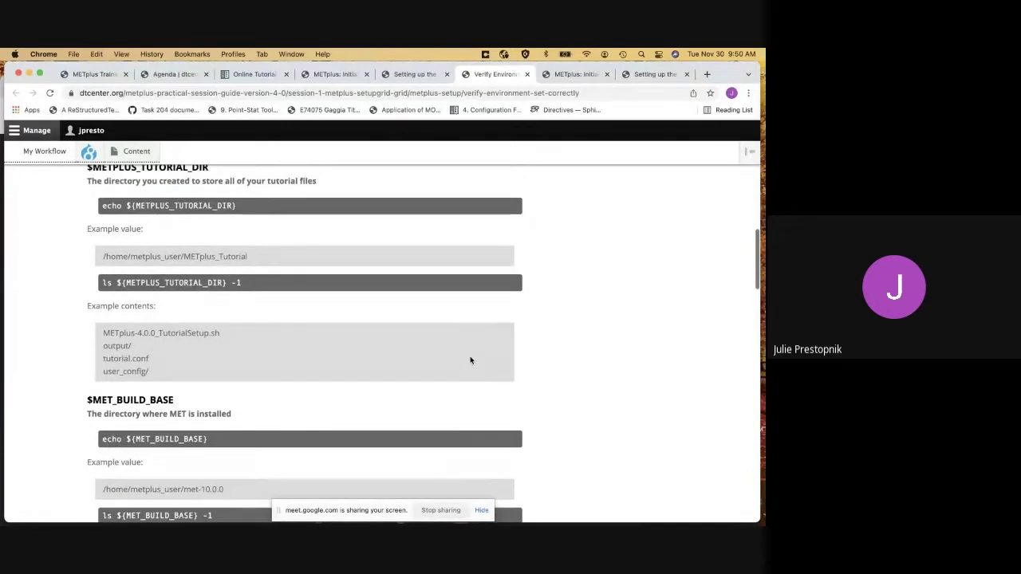
{"action": "scroll", "coordinate": [471, 361], "scroll_direction": "up", "scroll_amount": 5}
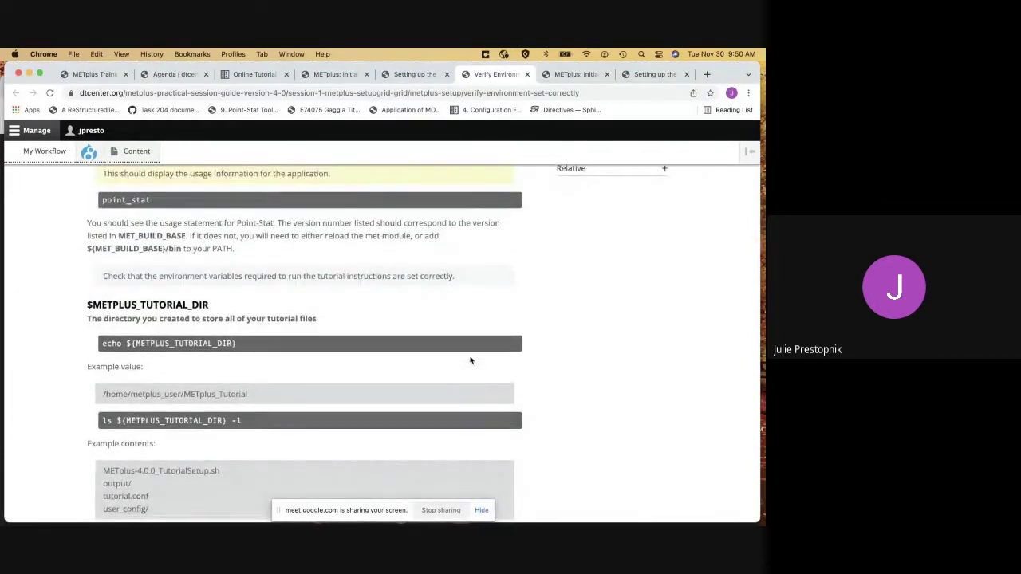
{"action": "scroll", "coordinate": [471, 360], "scroll_direction": "down", "scroll_amount": 1}
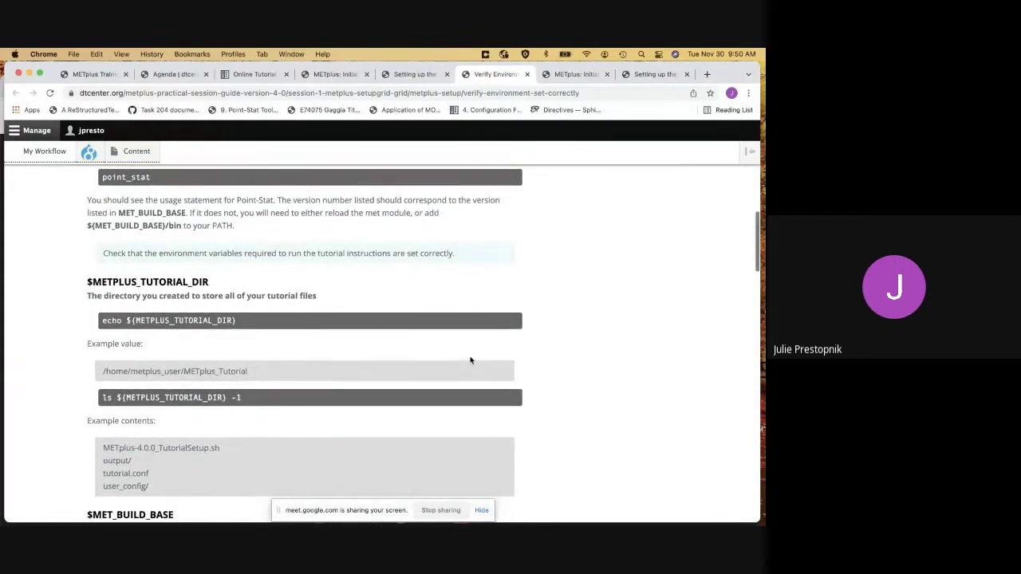
{"action": "scroll", "coordinate": [471, 361], "scroll_direction": "down", "scroll_amount": 1}
{"action": "scroll", "coordinate": [471, 360], "scroll_direction": "down", "scroll_amount": 5}
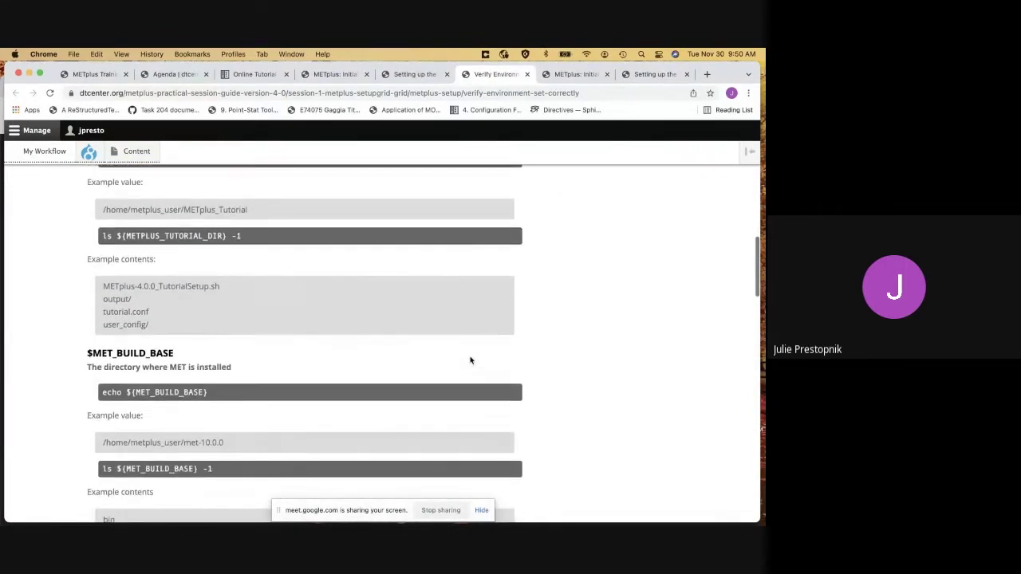
{"action": "scroll", "coordinate": [470, 360], "scroll_direction": "down", "scroll_amount": 3}
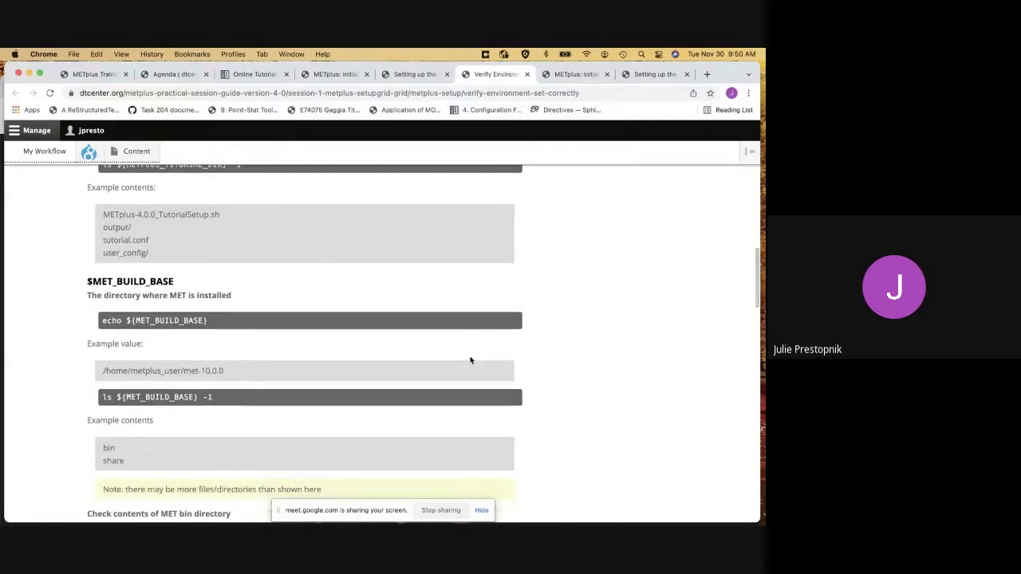
{"action": "scroll", "coordinate": [470, 361], "scroll_direction": "down", "scroll_amount": 4}
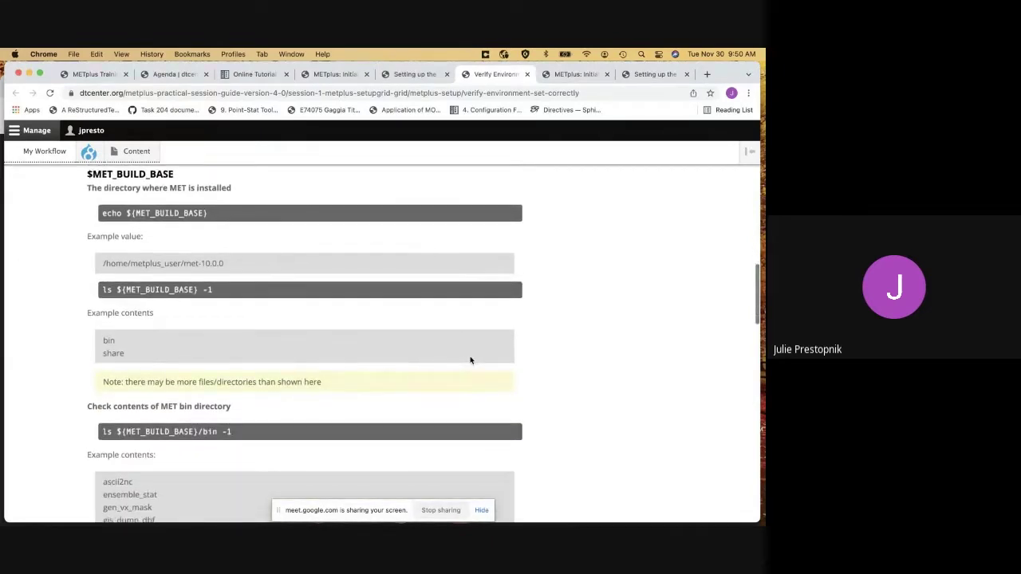
{"action": "scroll", "coordinate": [471, 360], "scroll_direction": "down", "scroll_amount": 4}
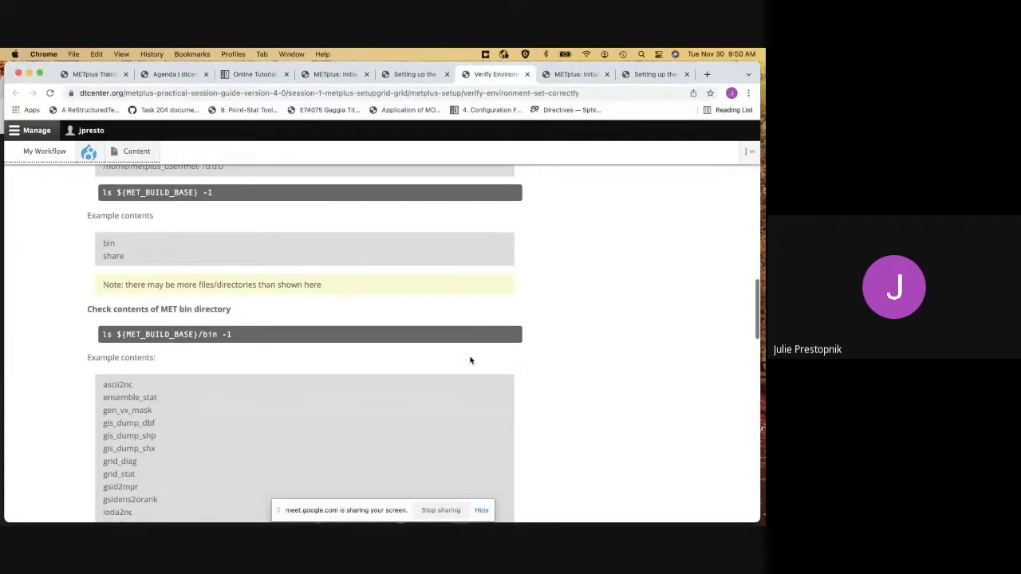
{"action": "scroll", "coordinate": [470, 360], "scroll_direction": "down", "scroll_amount": 5}
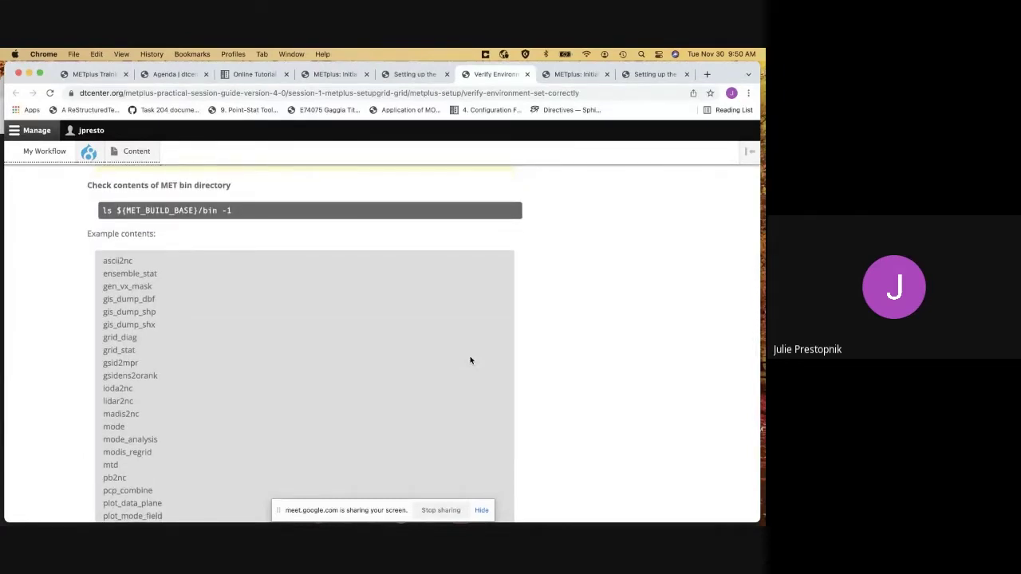
{"action": "scroll", "coordinate": [470, 361], "scroll_direction": "down", "scroll_amount": 1}
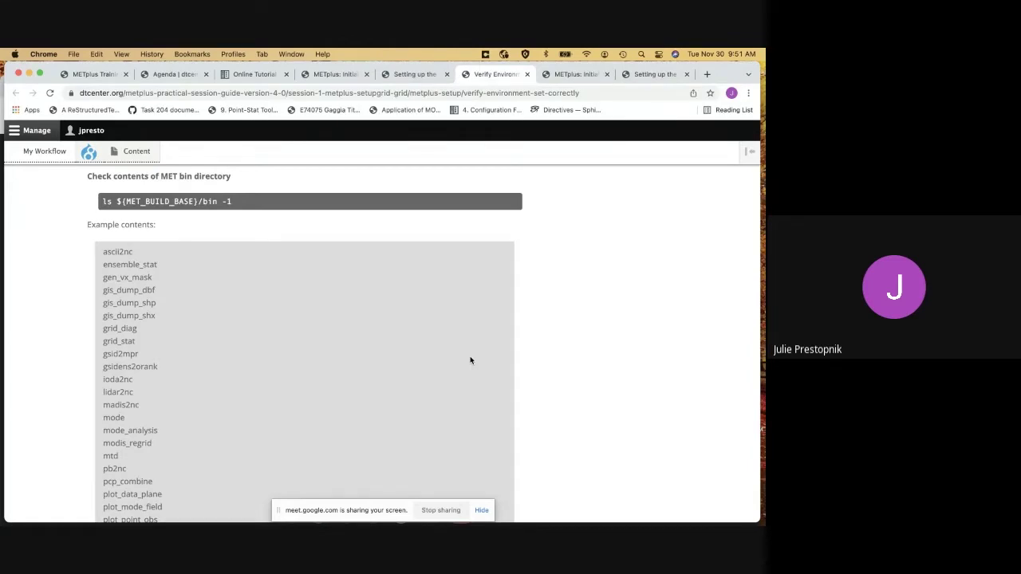
Switch to the Google Meet call and read the in-call messages
{"action": "key", "text": "ctrl+Up"}
{"action": "key", "text": "ctrl+Up"}
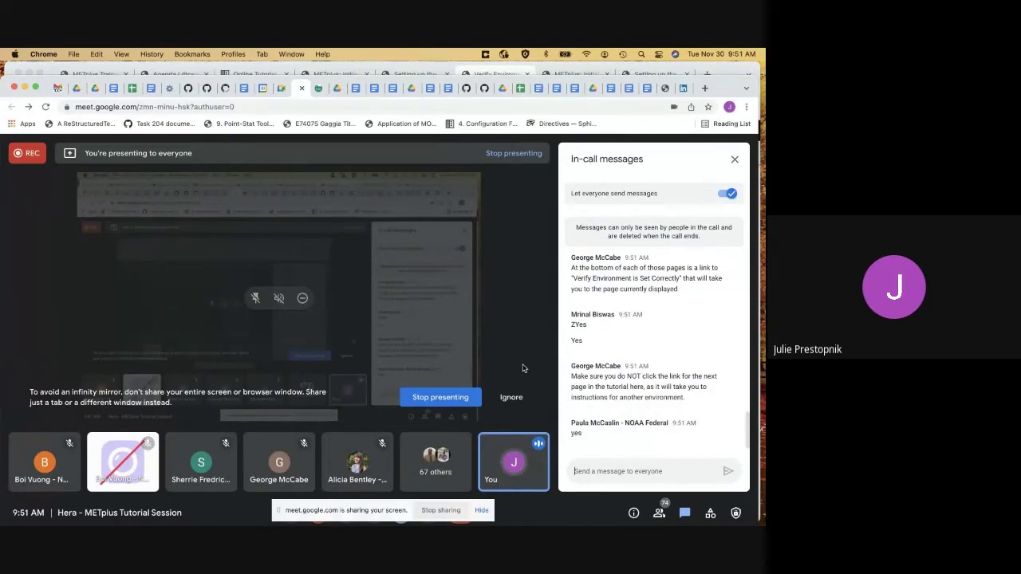
{"action": "key", "text": "ctrl+Up"}
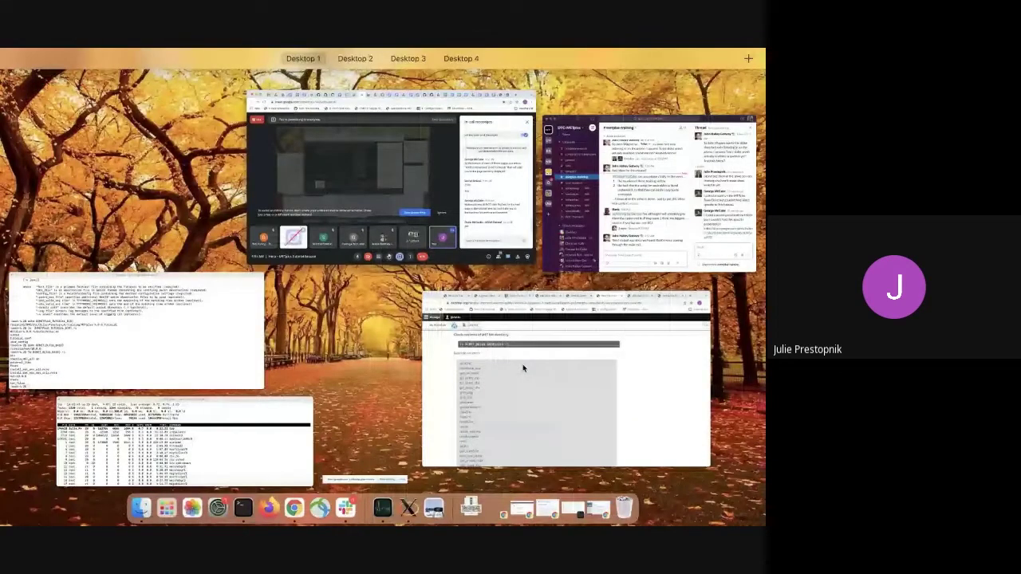
Copy "ls ${MET_BUILD_BASE}/bin -1" from the guide, run it in Terminal and look through the listed MET tools
{"action": "left_click", "coordinate": [523, 368]}
{"action": "left_click_drag", "start_coordinate": [102, 201], "coordinate": [237, 202]}
{"action": "key", "text": "super+c"}
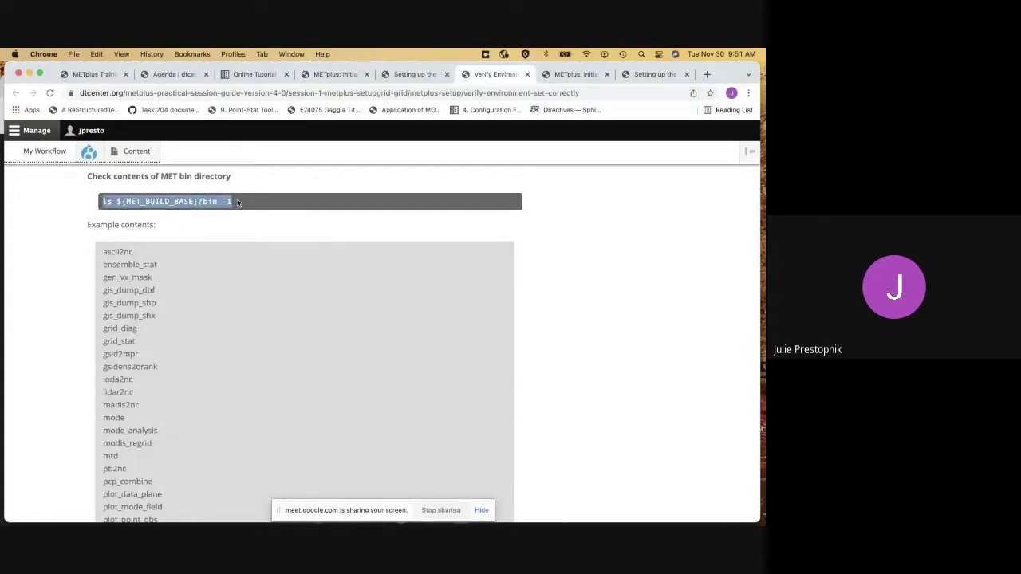
{"action": "key", "text": "ctrl+Up"}
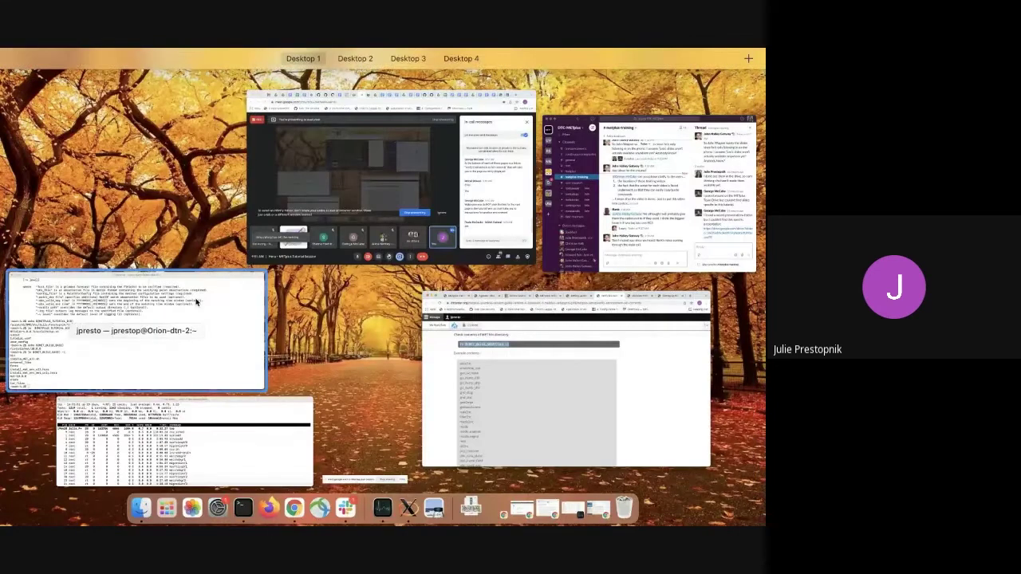
{"action": "left_click", "coordinate": [196, 302]}
{"action": "key", "text": "super+v"}
{"action": "key", "text": "Return"}
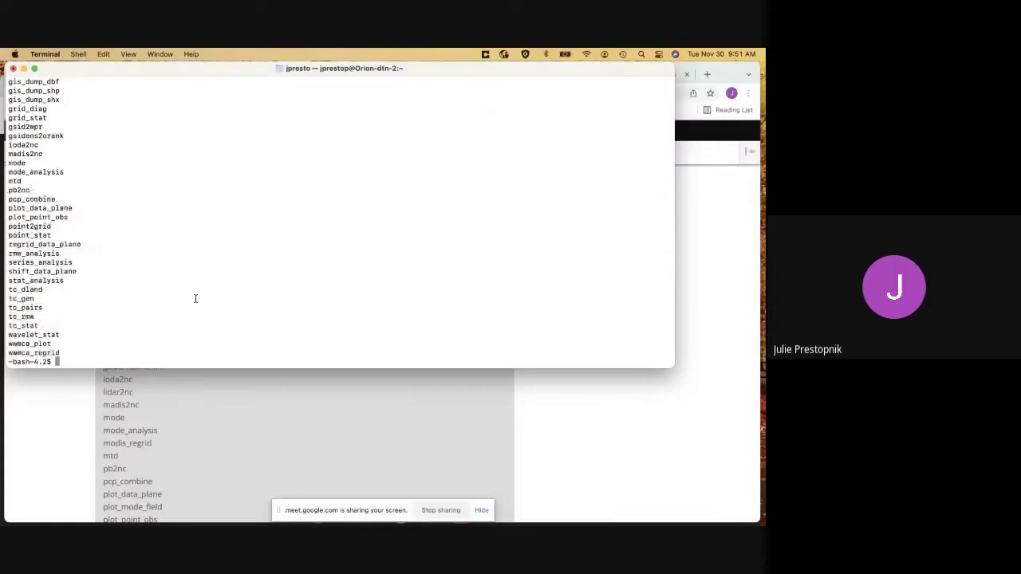
{"action": "scroll", "coordinate": [191, 263], "scroll_direction": "up", "scroll_amount": 5}
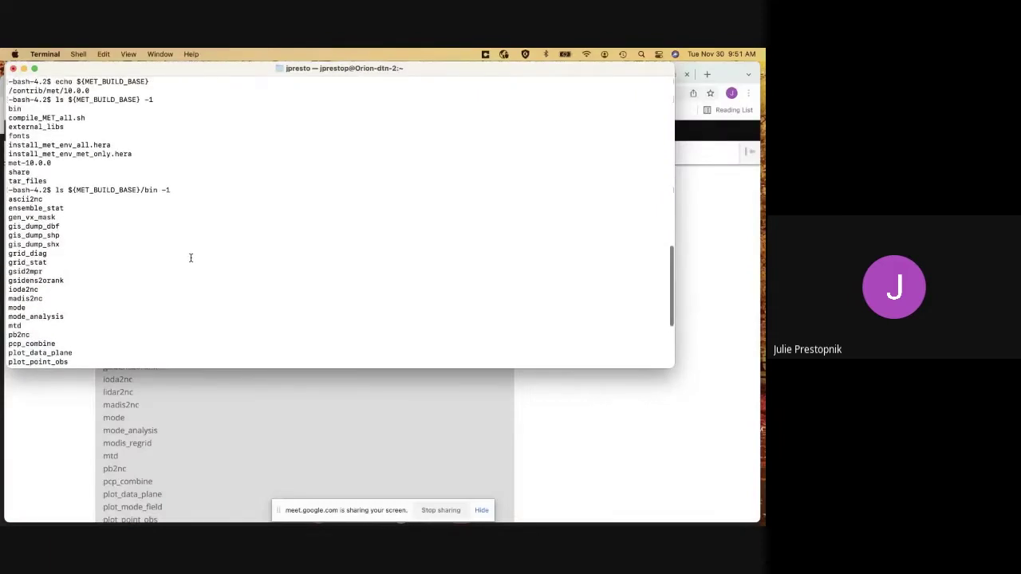
{"action": "scroll", "coordinate": [191, 257], "scroll_direction": "down", "scroll_amount": 3}
{"action": "scroll", "coordinate": [184, 244], "scroll_direction": "down", "scroll_amount": 2}
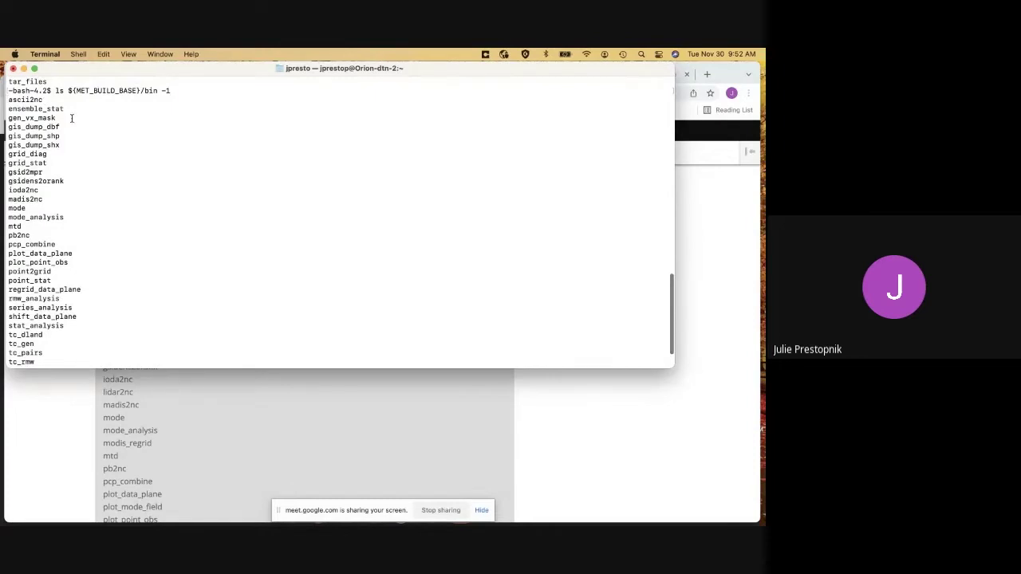
{"action": "scroll", "coordinate": [71, 118], "scroll_direction": "down", "scroll_amount": 1}
{"action": "scroll", "coordinate": [71, 118], "scroll_direction": "down", "scroll_amount": 1}
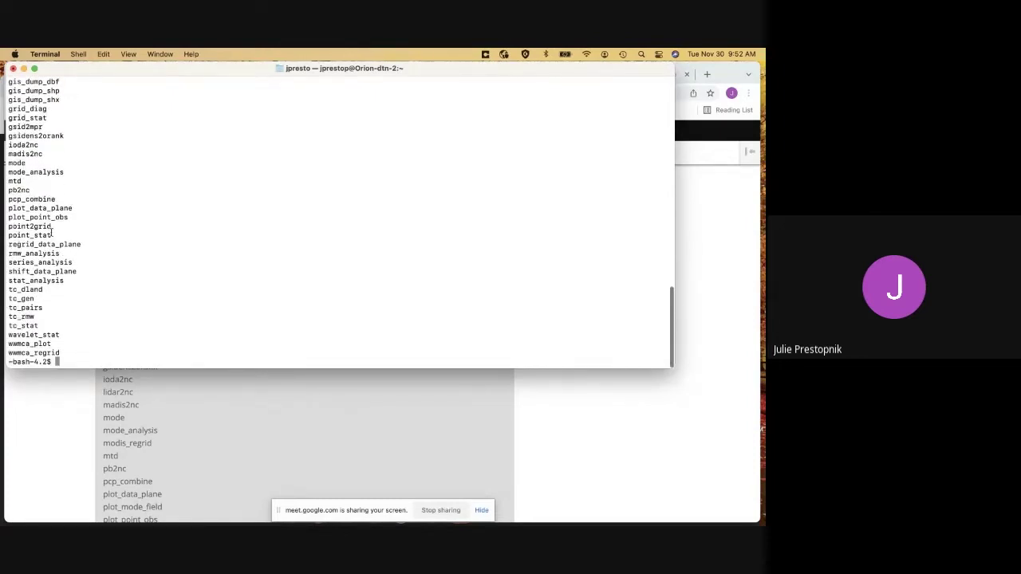
Copy "echo ${METPLUS_BUILD_BASE}" from the guide's $METPLUS_BUILD_BASE section and run it in Terminal
{"action": "left_click", "coordinate": [144, 432]}
{"action": "scroll", "coordinate": [145, 431], "scroll_direction": "down", "scroll_amount": 1}
{"action": "scroll", "coordinate": [167, 401], "scroll_direction": "down", "scroll_amount": 4}
{"action": "scroll", "coordinate": [167, 403], "scroll_direction": "down", "scroll_amount": 5}
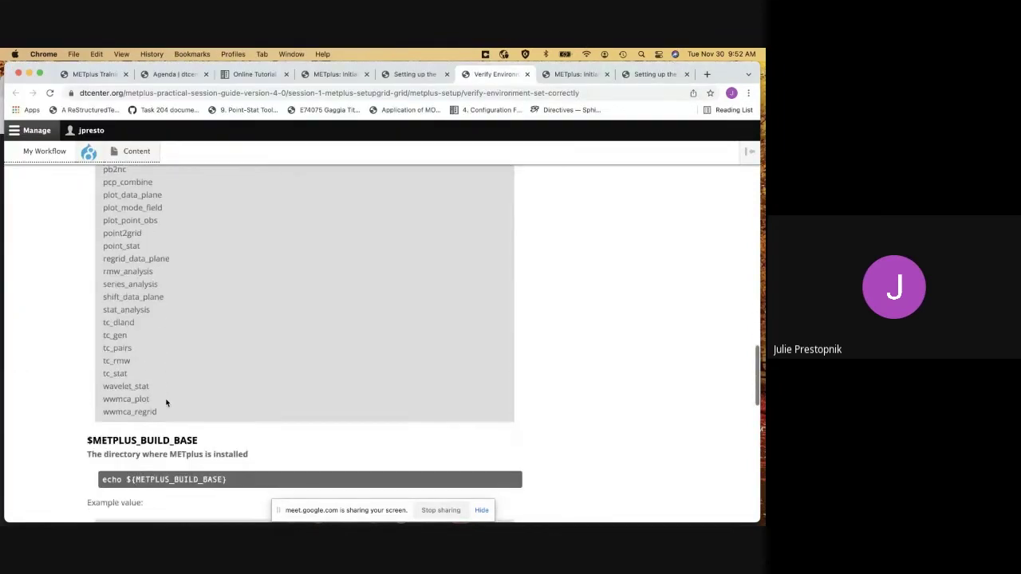
{"action": "scroll", "coordinate": [167, 404], "scroll_direction": "down", "scroll_amount": 3}
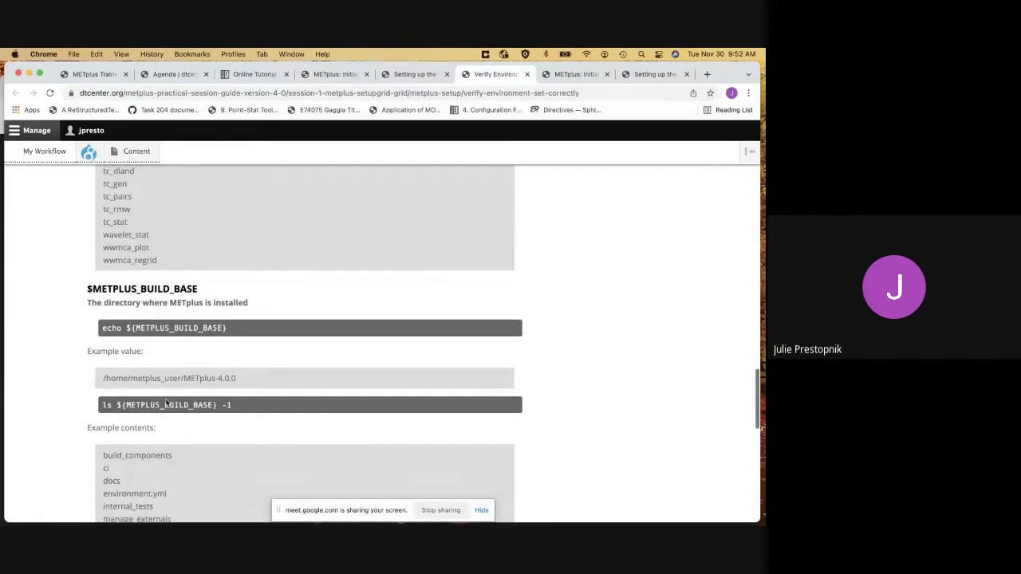
{"action": "left_click_drag", "start_coordinate": [102, 296], "coordinate": [228, 297]}
{"action": "key", "text": "super+c"}
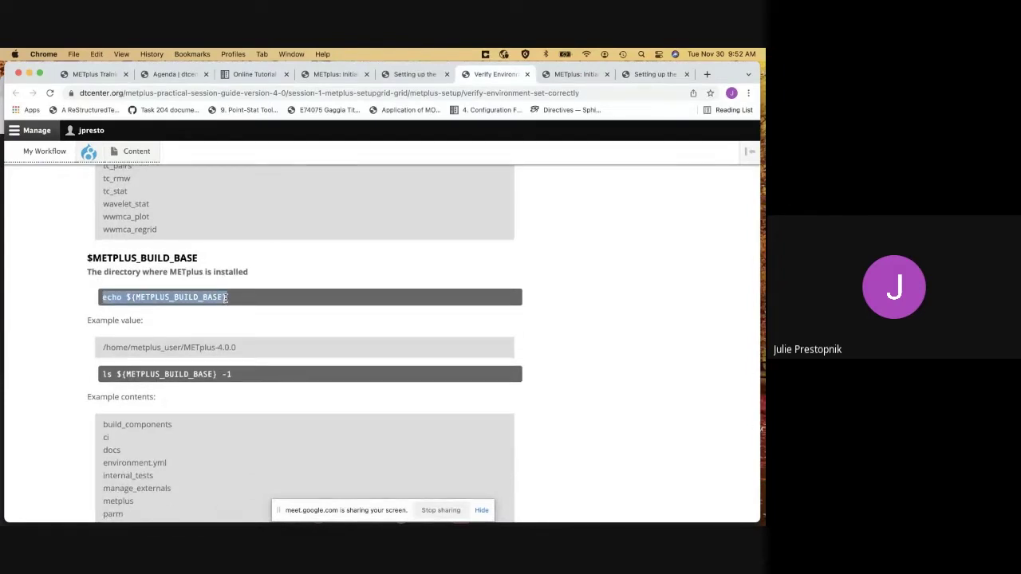
{"action": "key", "text": "ctrl+Up"}
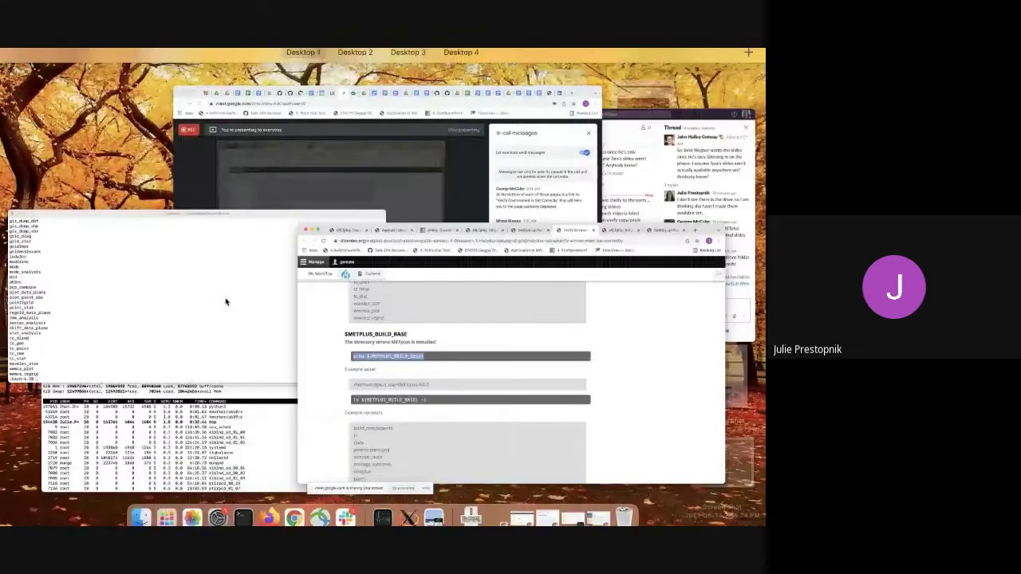
{"action": "left_click", "coordinate": [225, 302]}
{"action": "key", "text": "super+v"}
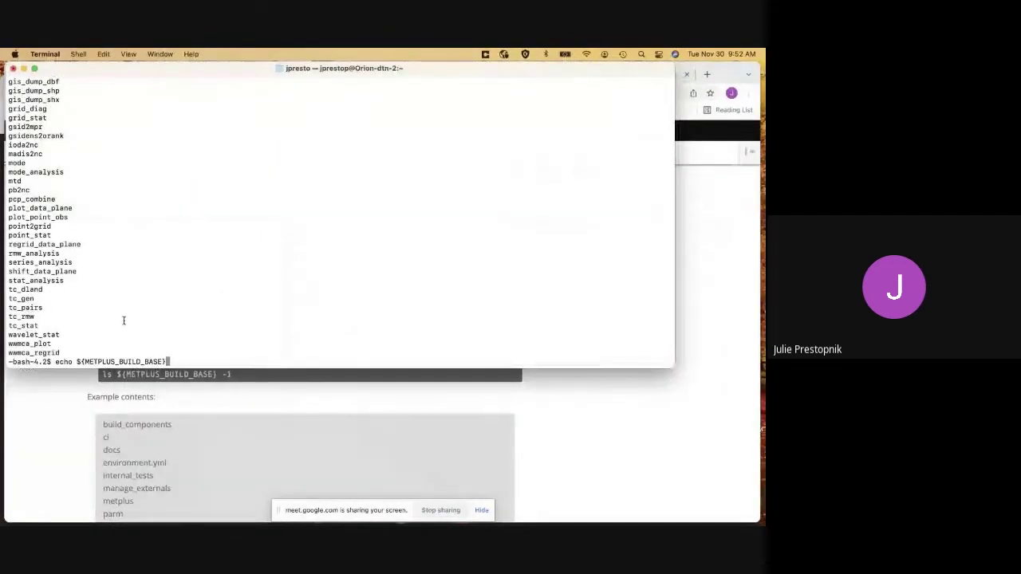
{"action": "key", "text": "Return"}
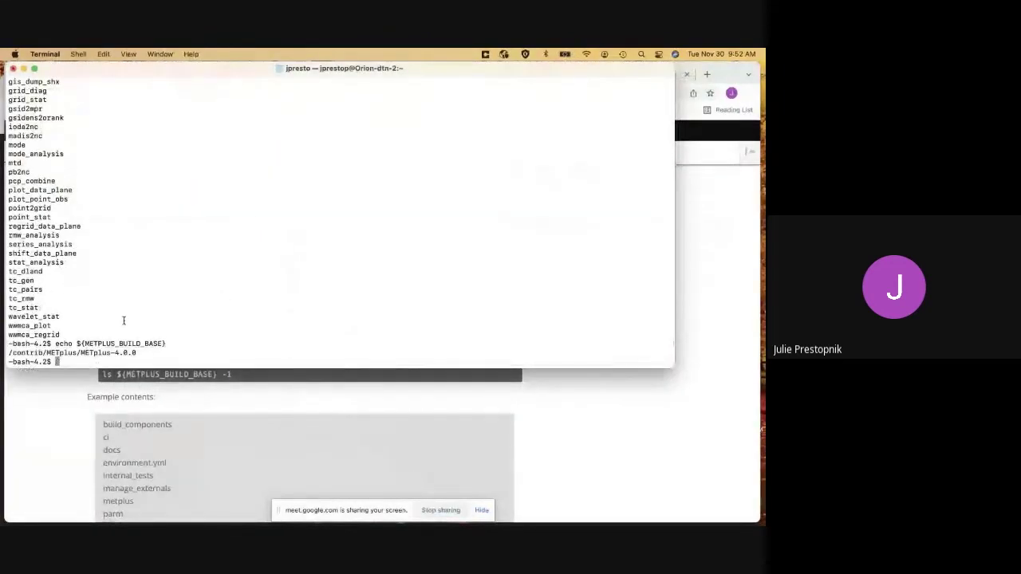
Copy "ls ${METPLUS_BUILD_BASE} -1" from the guide and run it in Terminal to list the METplus installation directory
{"action": "left_click", "coordinate": [200, 431]}
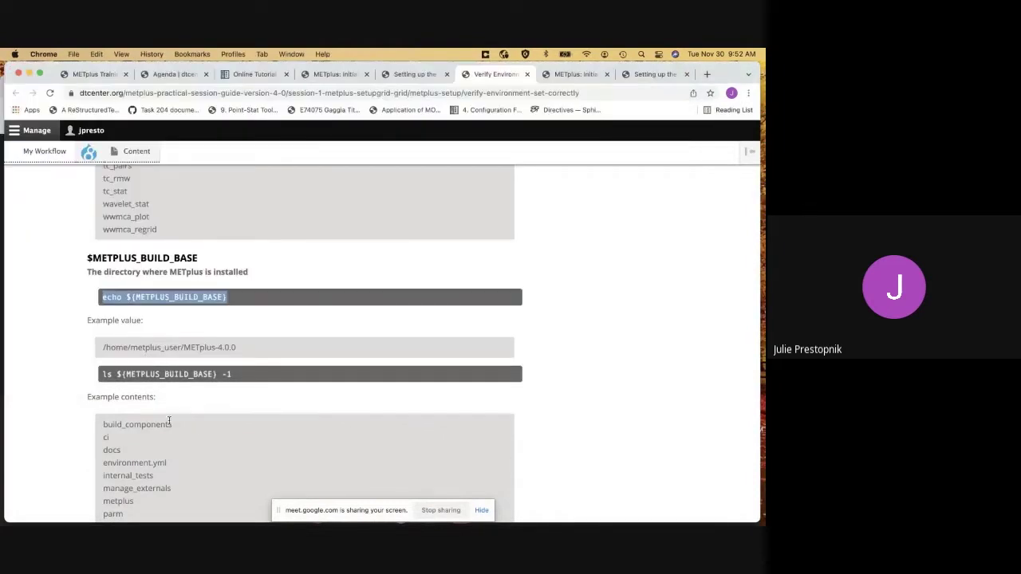
{"action": "scroll", "coordinate": [169, 423], "scroll_direction": "down", "scroll_amount": 3}
{"action": "scroll", "coordinate": [169, 425], "scroll_direction": "down", "scroll_amount": 1}
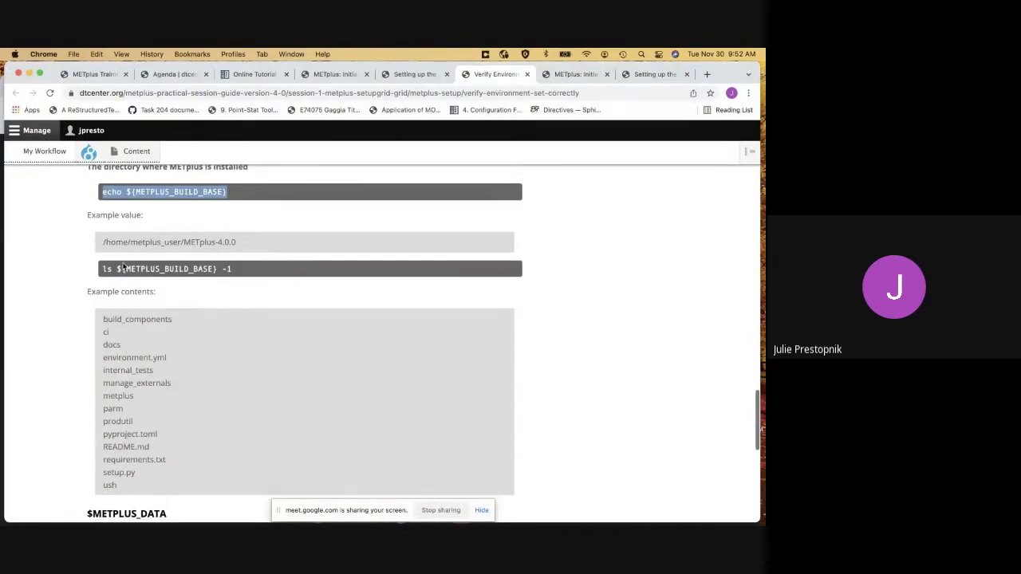
{"action": "left_click_drag", "start_coordinate": [104, 269], "coordinate": [235, 275]}
{"action": "key", "text": "super+c"}
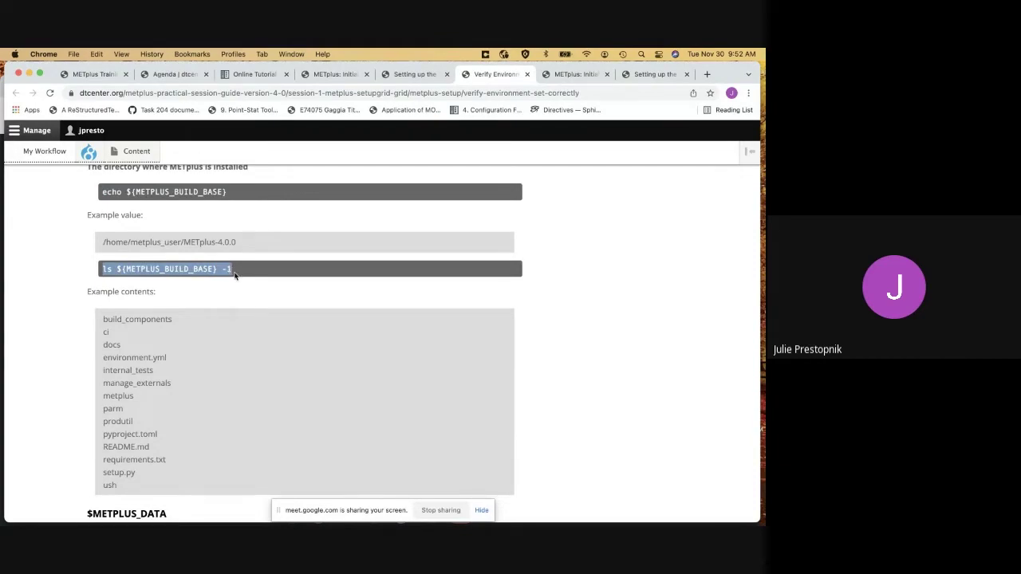
{"action": "key", "text": "ctrl+Up"}
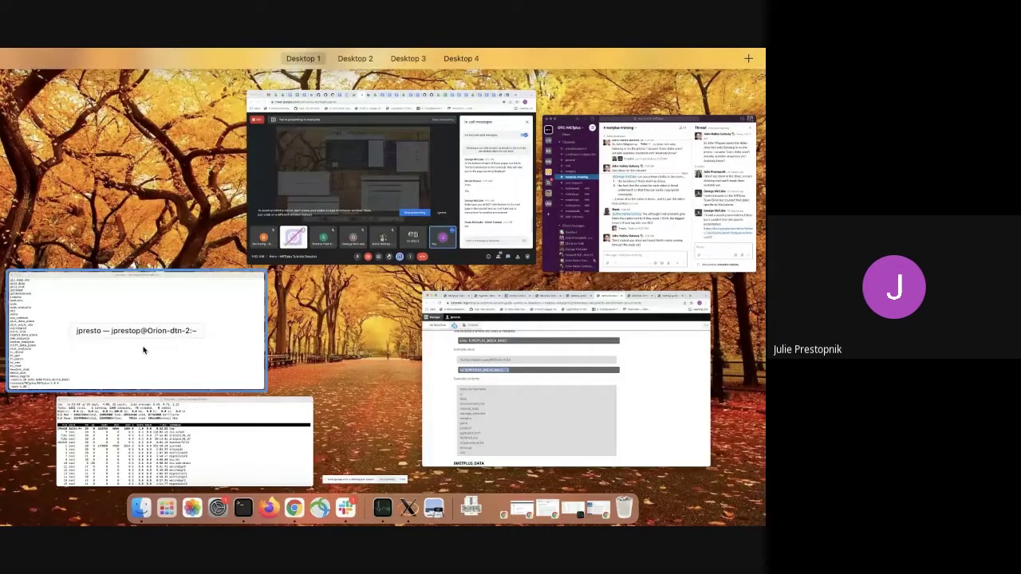
{"action": "left_click", "coordinate": [143, 349]}
{"action": "key", "text": "super+v"}
{"action": "type", "text": "-l"}
{"action": "key", "text": "Return"}
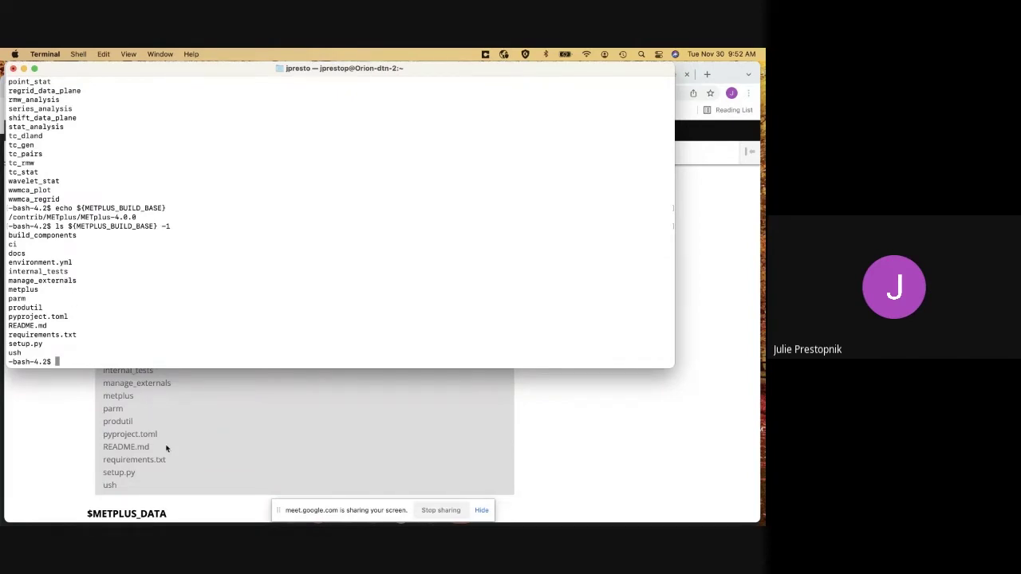
Copy "echo ${METPLUS_DATA}" from the guide's $METPLUS_DATA section and run it in Terminal
{"action": "scroll", "coordinate": [166, 448], "scroll_direction": "down", "scroll_amount": 2}
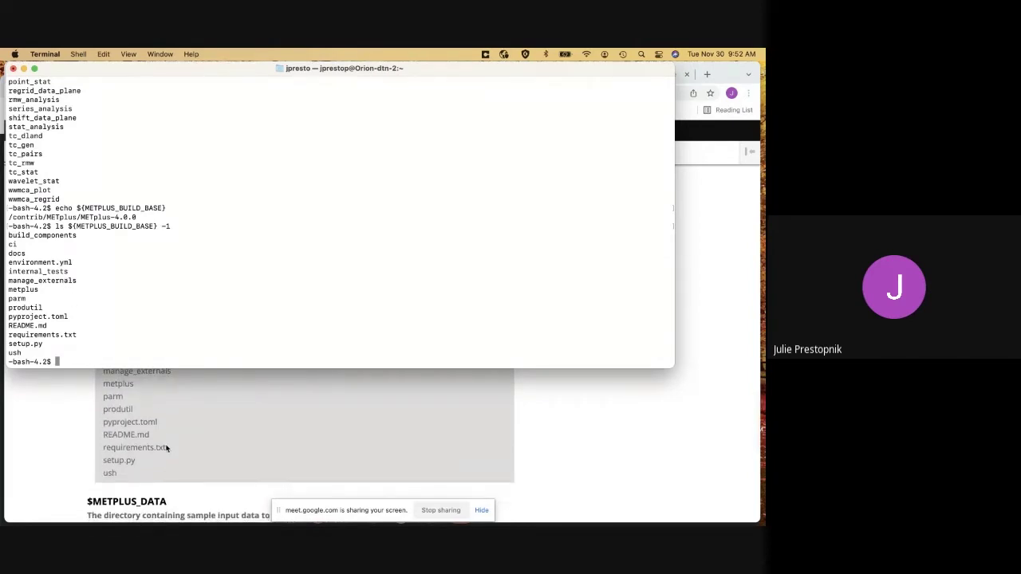
{"action": "scroll", "coordinate": [165, 448], "scroll_direction": "down", "scroll_amount": 4}
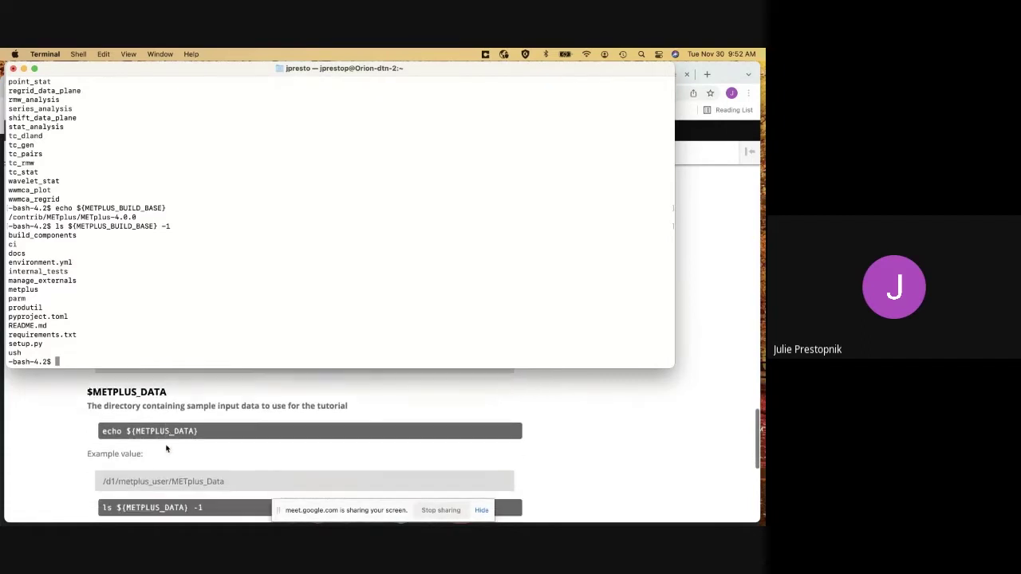
{"action": "scroll", "coordinate": [166, 448], "scroll_direction": "down", "scroll_amount": 1}
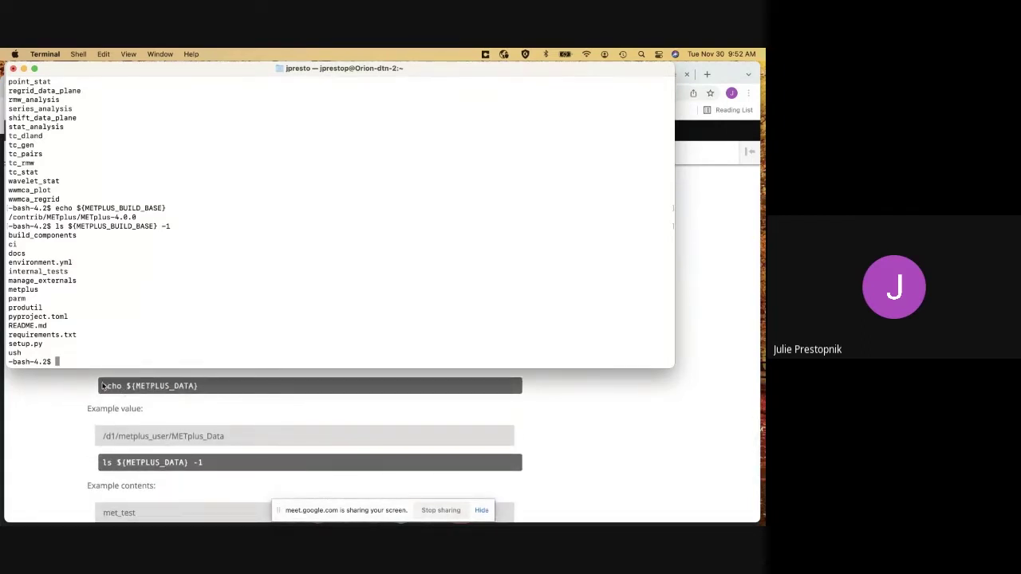
{"action": "left_click", "coordinate": [102, 386]}
{"action": "left_click_drag", "start_coordinate": [101, 386], "coordinate": [202, 385]}
{"action": "key", "text": "super+c"}
{"action": "key", "text": "ctrl+Up"}
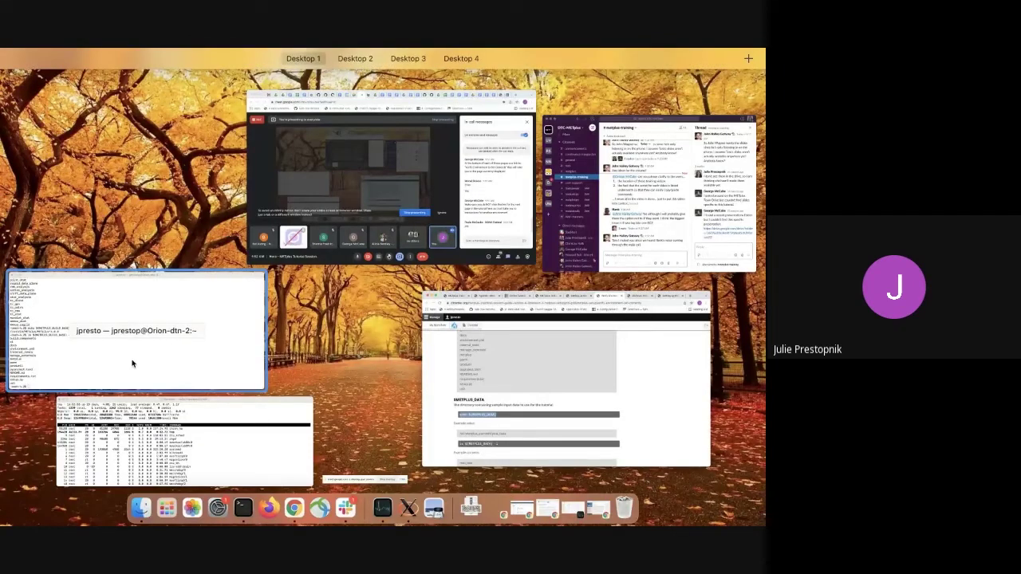
{"action": "left_click", "coordinate": [132, 364]}
{"action": "key", "text": "super+v"}
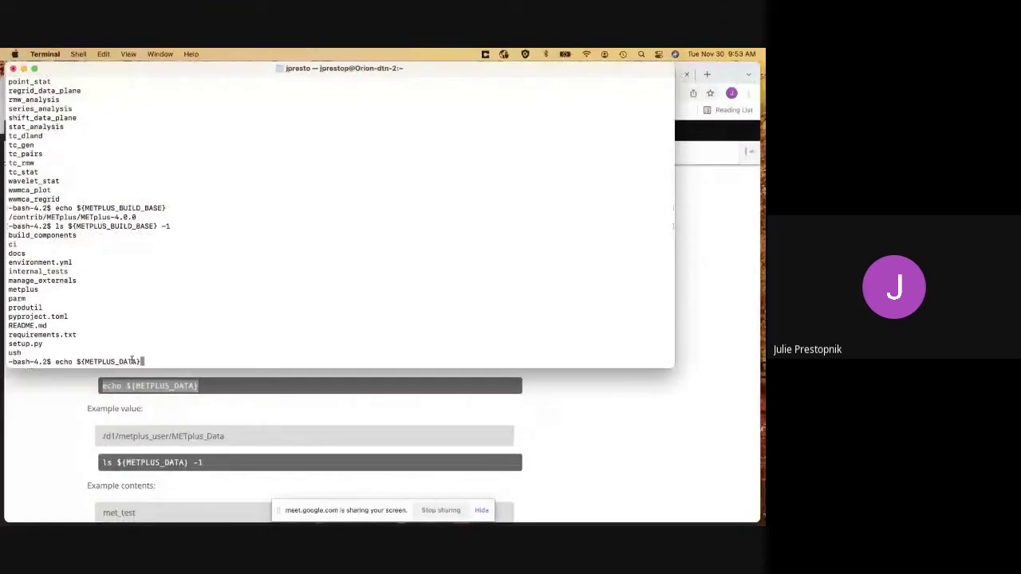
{"action": "key", "text": "Return"}
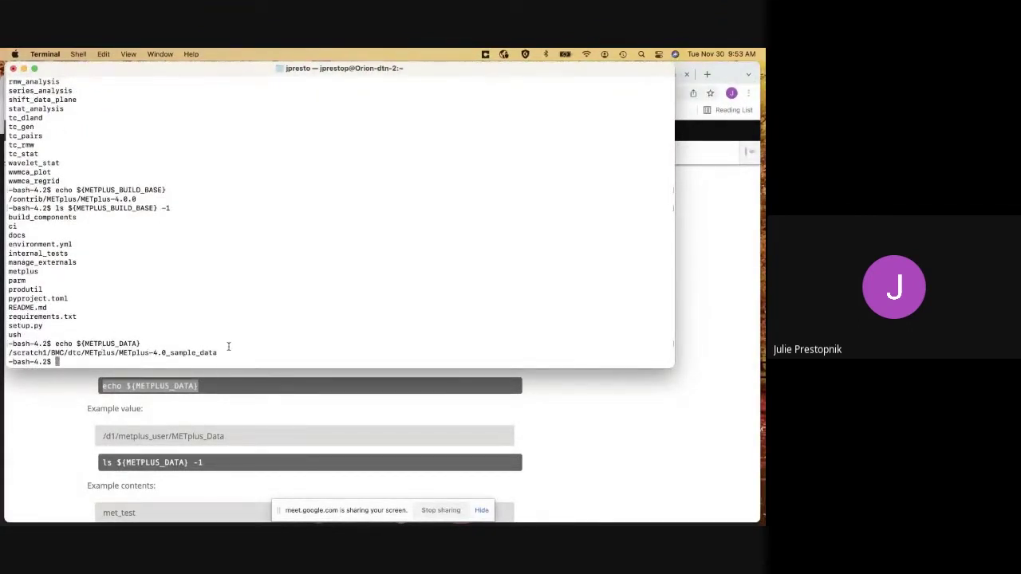
Copy "ls ${METPLUS_DATA} -1" from the guide and run it in Terminal to list the sample input data directory
{"action": "scroll", "coordinate": [180, 394], "scroll_direction": "down", "scroll_amount": 2}
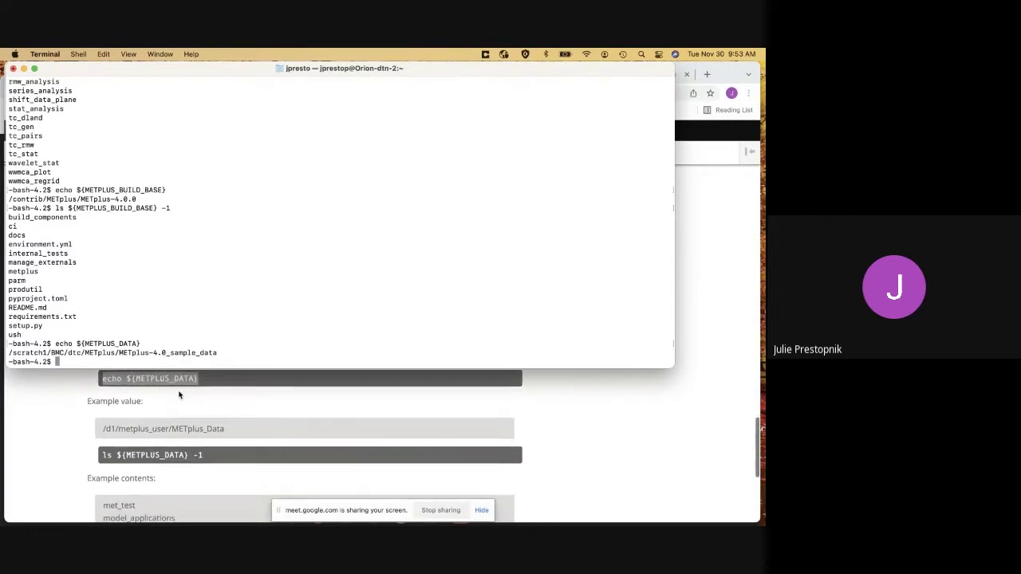
{"action": "left_click", "coordinate": [178, 394]}
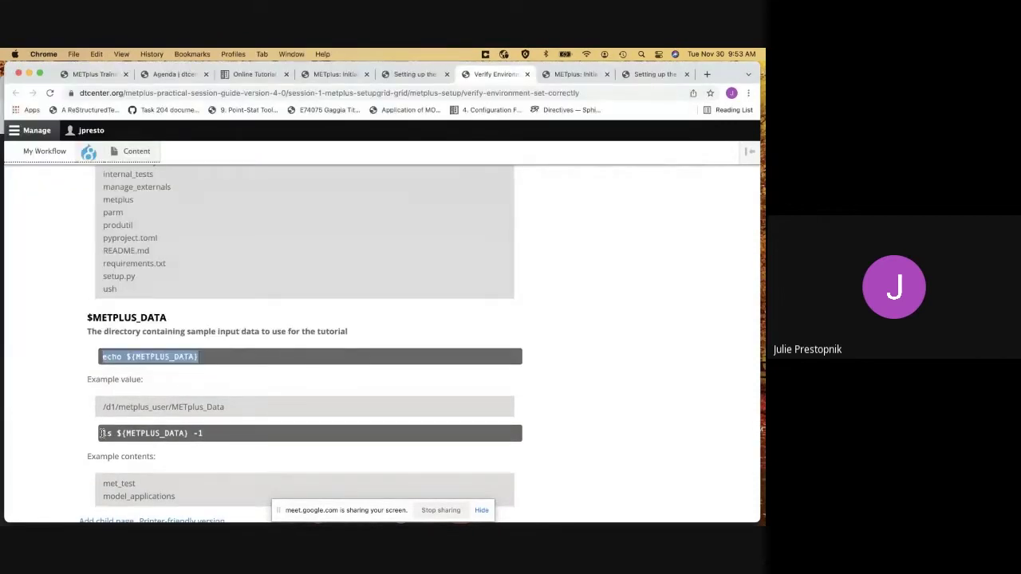
{"action": "left_click_drag", "start_coordinate": [101, 434], "coordinate": [218, 433]}
{"action": "key", "text": "super+c"}
{"action": "key", "text": "ctrl+Up"}
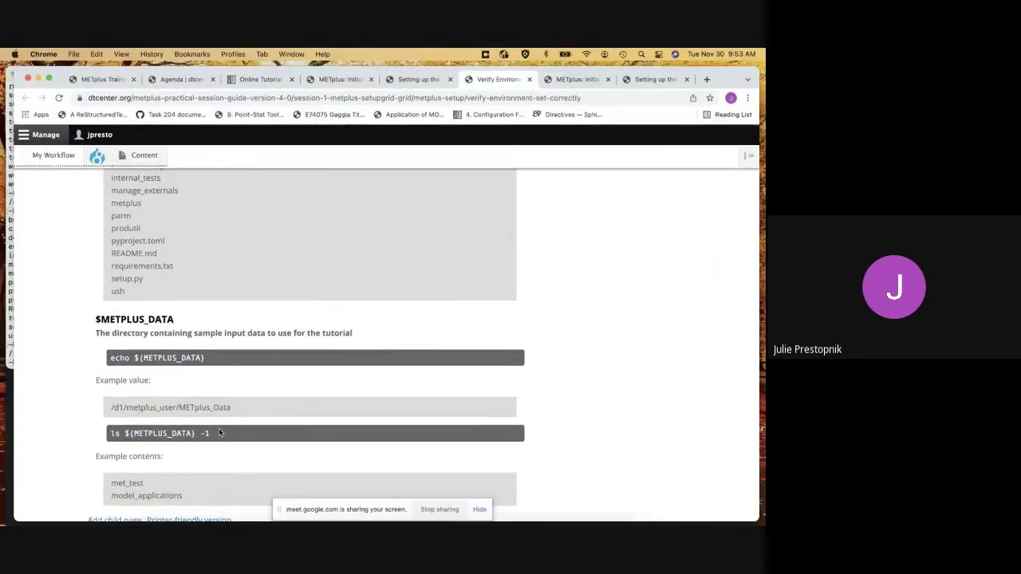
{"action": "left_click", "coordinate": [164, 385]}
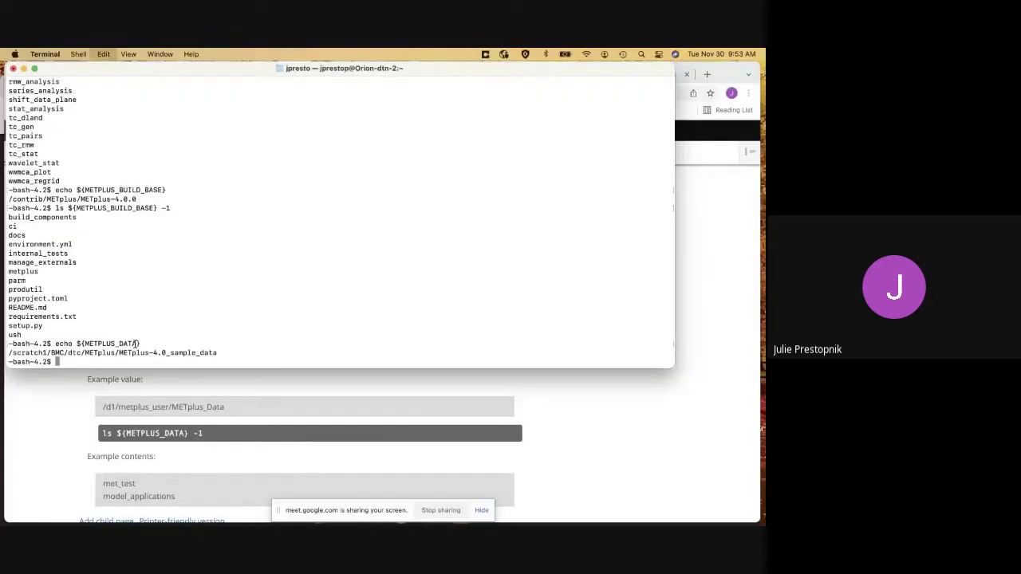
{"action": "key", "text": "super+v"}
{"action": "key", "text": "Return"}
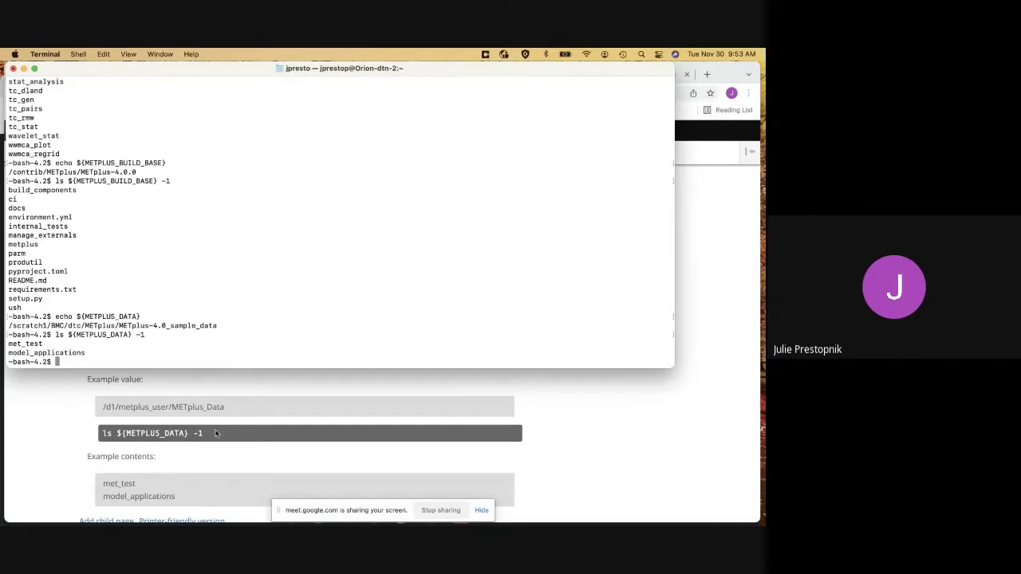
Go to the end of the guide's environment verification page and open "METplus: Directories and Configuration Files - Overview"
{"action": "scroll", "coordinate": [216, 434], "scroll_direction": "down", "scroll_amount": 2}
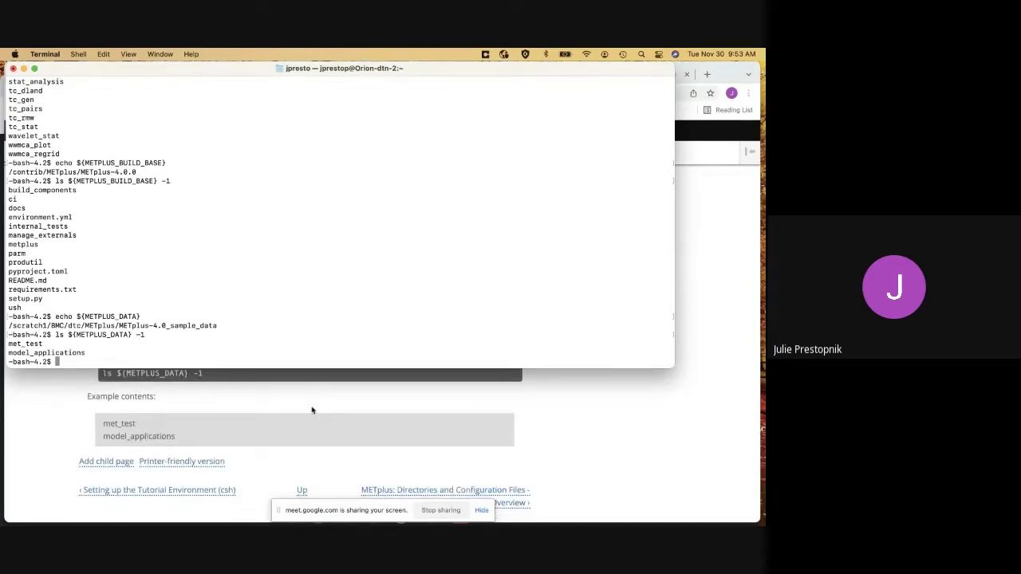
{"action": "scroll", "coordinate": [312, 410], "scroll_direction": "down", "scroll_amount": 1}
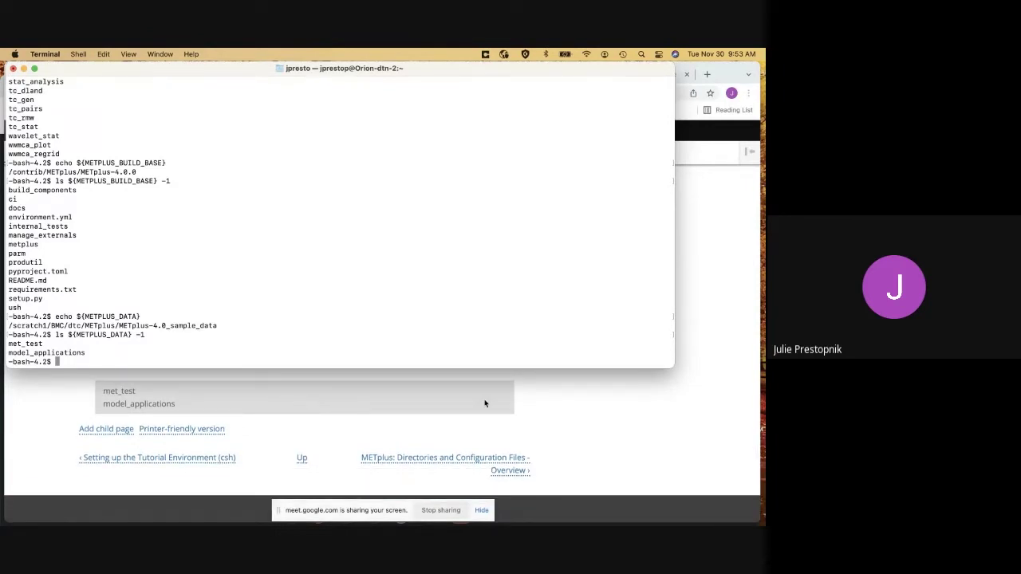
{"action": "left_click", "coordinate": [545, 409]}
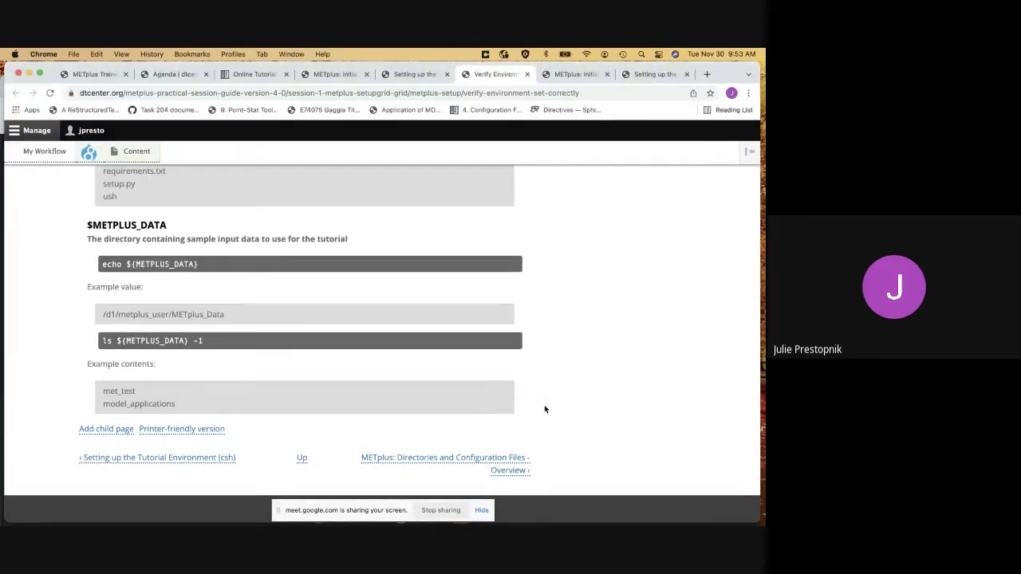
{"action": "left_click", "coordinate": [479, 459]}
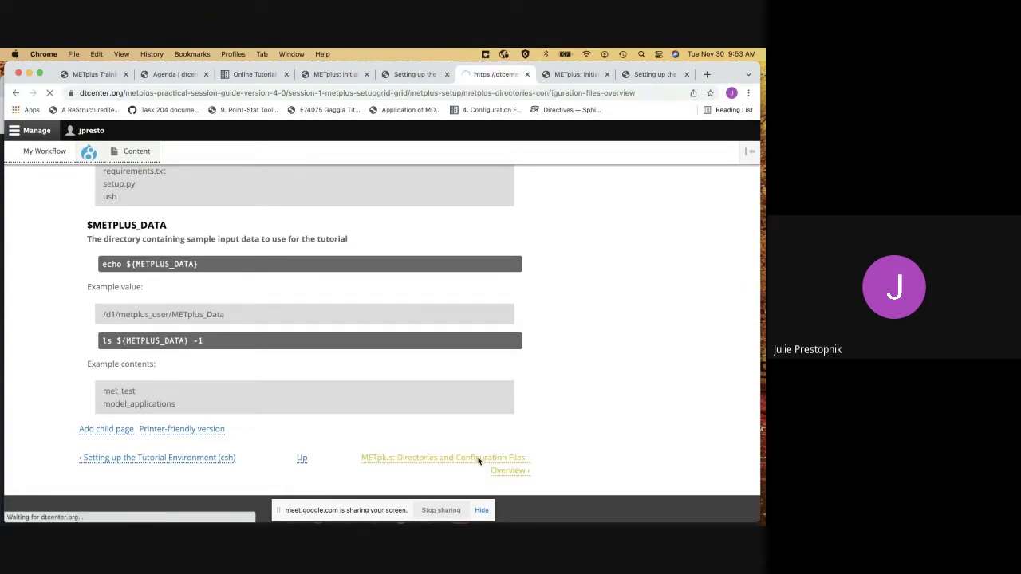
Copy "ls ${METPLUS_BUILD_BASE}/parm" from the guide's METplus Default Configuration File section and run it in Terminal
{"action": "scroll", "coordinate": [479, 461], "scroll_direction": "down", "scroll_amount": 2}
{"action": "scroll", "coordinate": [477, 461], "scroll_direction": "down", "scroll_amount": 2}
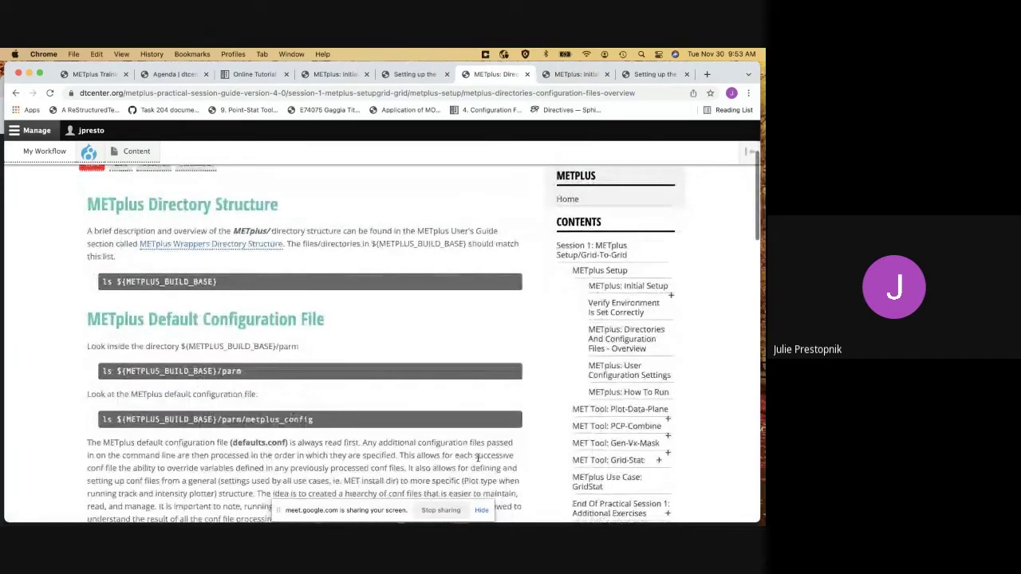
{"action": "scroll", "coordinate": [478, 458], "scroll_direction": "down", "scroll_amount": 3}
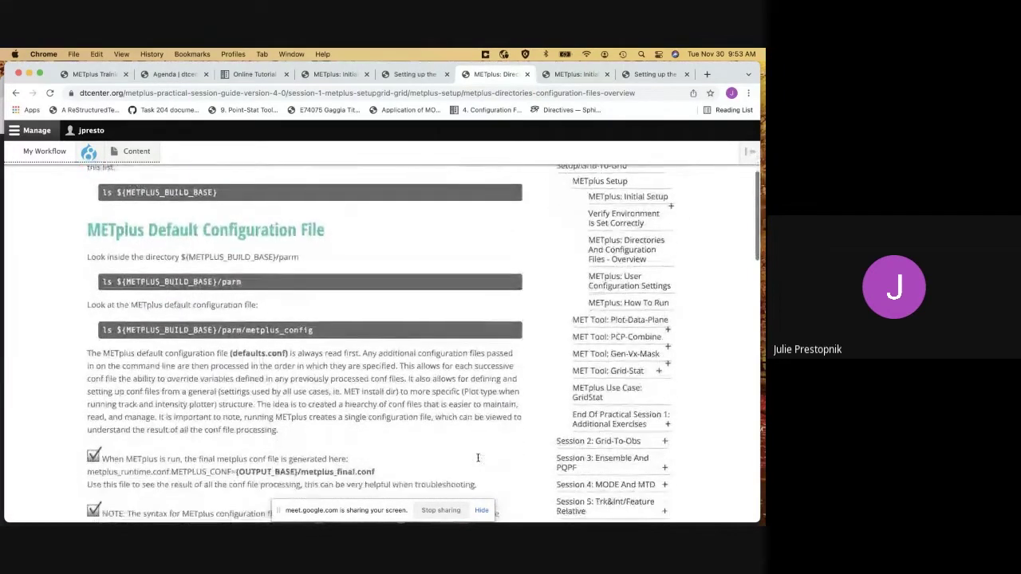
{"action": "scroll", "coordinate": [478, 458], "scroll_direction": "down", "scroll_amount": 1}
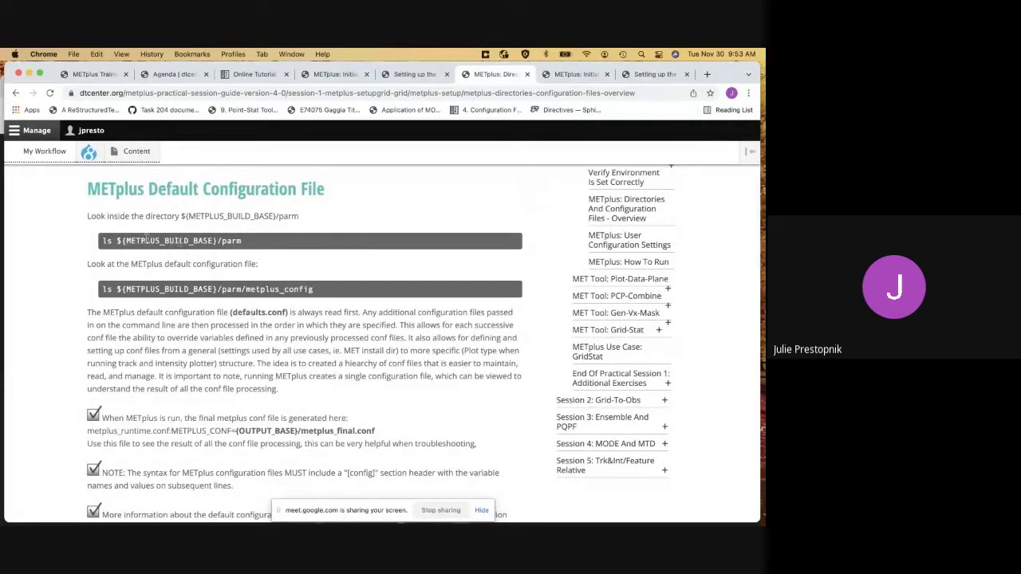
{"action": "left_click_drag", "start_coordinate": [102, 241], "coordinate": [246, 244]}
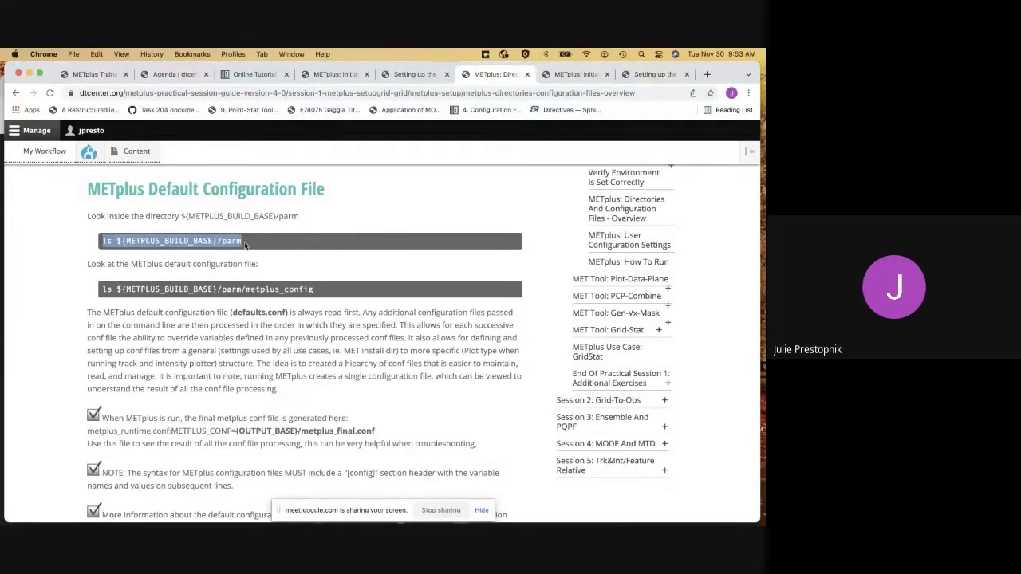
{"action": "key", "text": "super+c"}
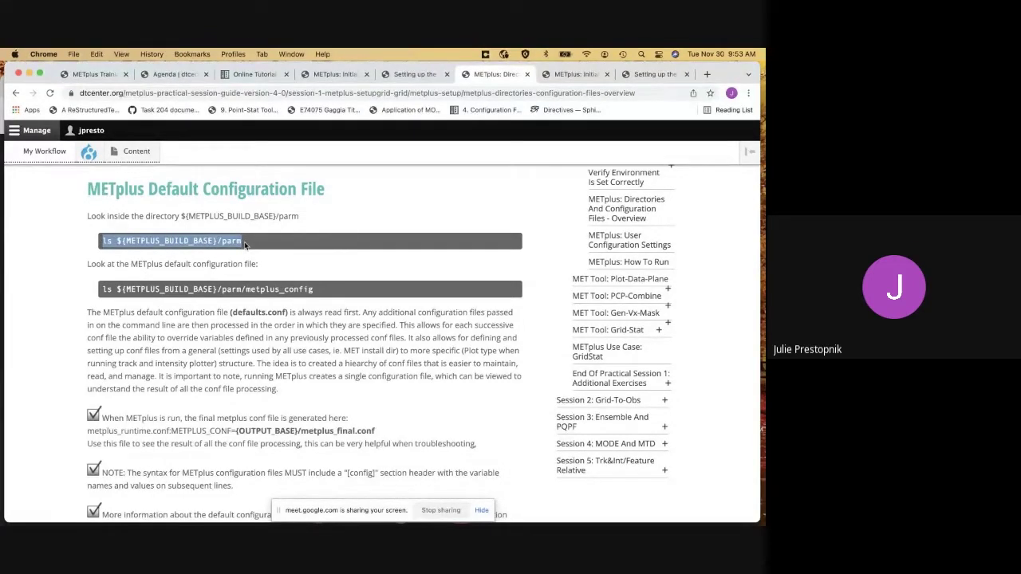
{"action": "key", "text": "ctrl+Up"}
{"action": "left_click", "coordinate": [178, 317]}
{"action": "key", "text": "super+v"}
{"action": "key", "text": "Return"}
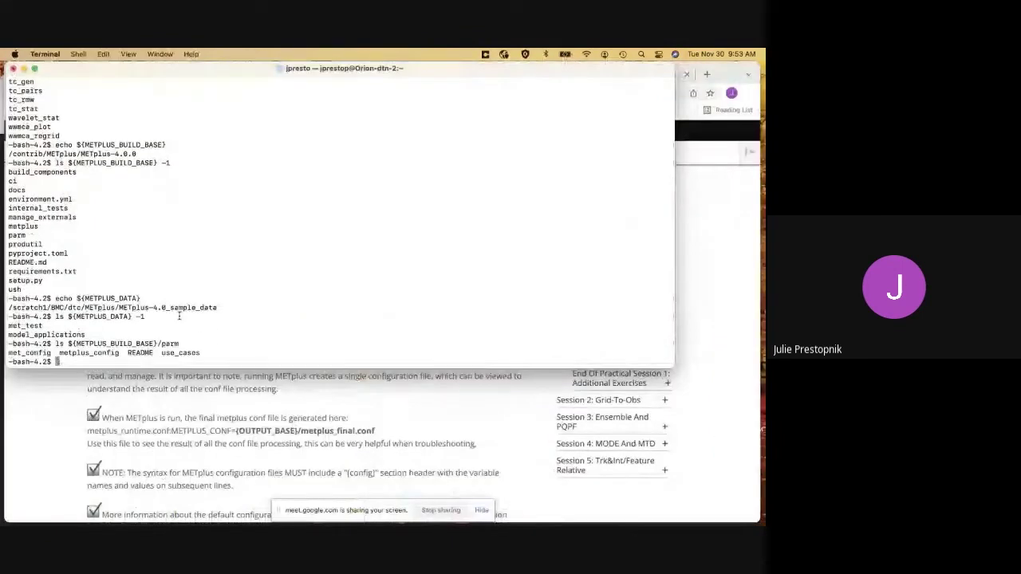
Copy "ls ${METPLUS_BUILD_BASE}/parm/metplus_config" from the guide and run it in Terminal to list the default configuration directory
{"action": "left_click", "coordinate": [272, 424]}
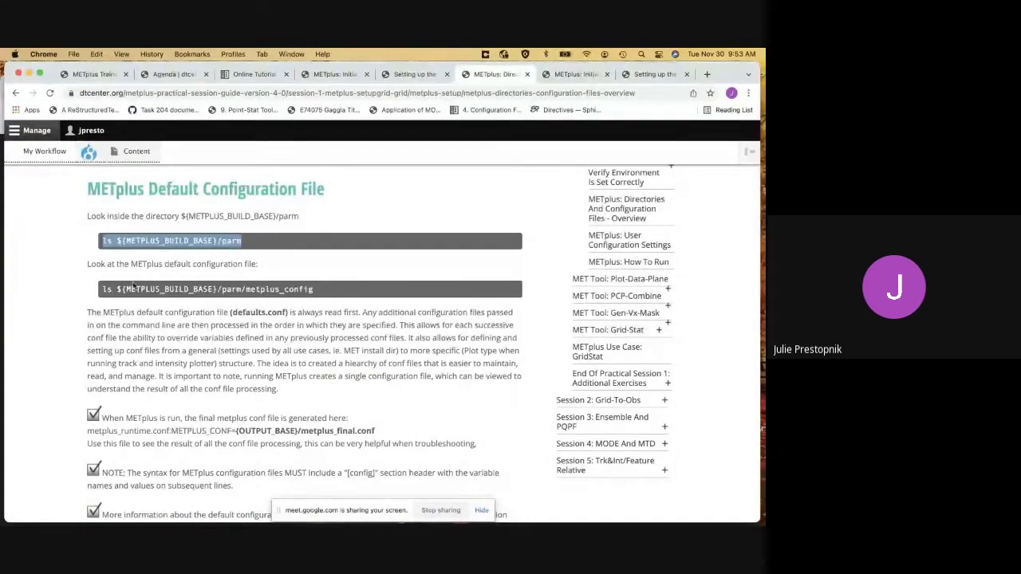
{"action": "left_click_drag", "start_coordinate": [104, 289], "coordinate": [321, 290]}
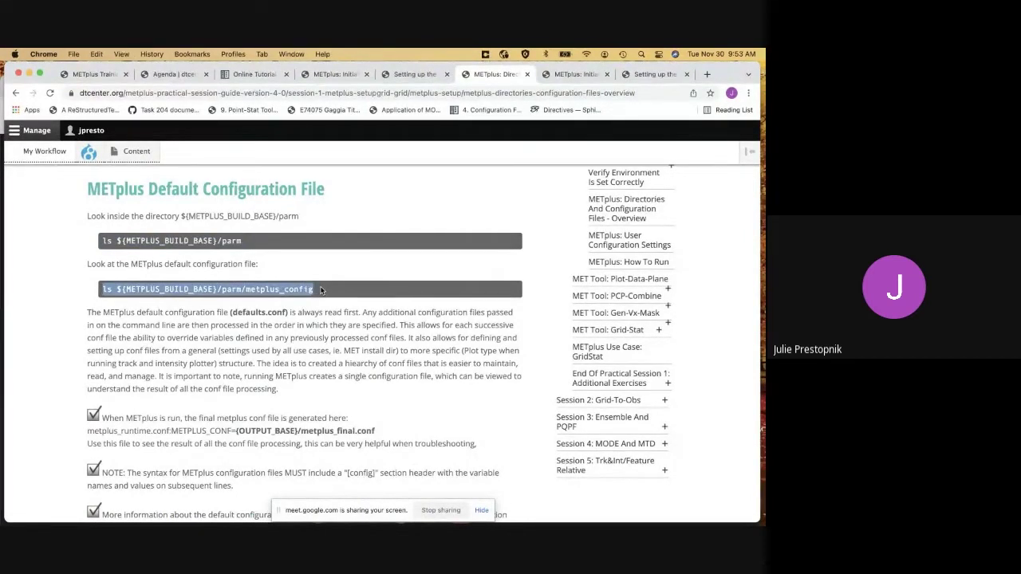
{"action": "key", "text": "ctrl+Up"}
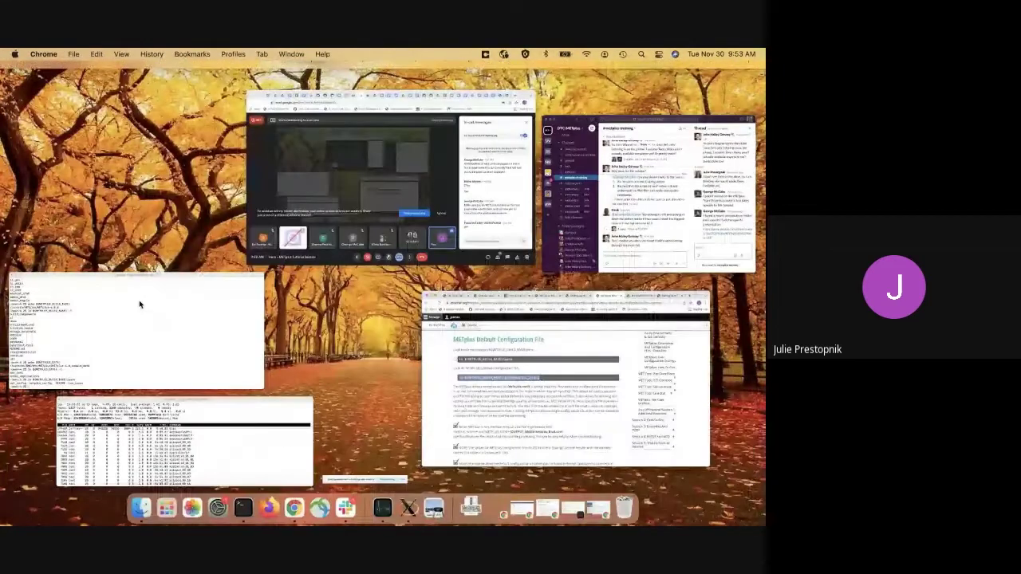
{"action": "left_click", "coordinate": [139, 303]}
{"action": "key", "text": "super+v"}
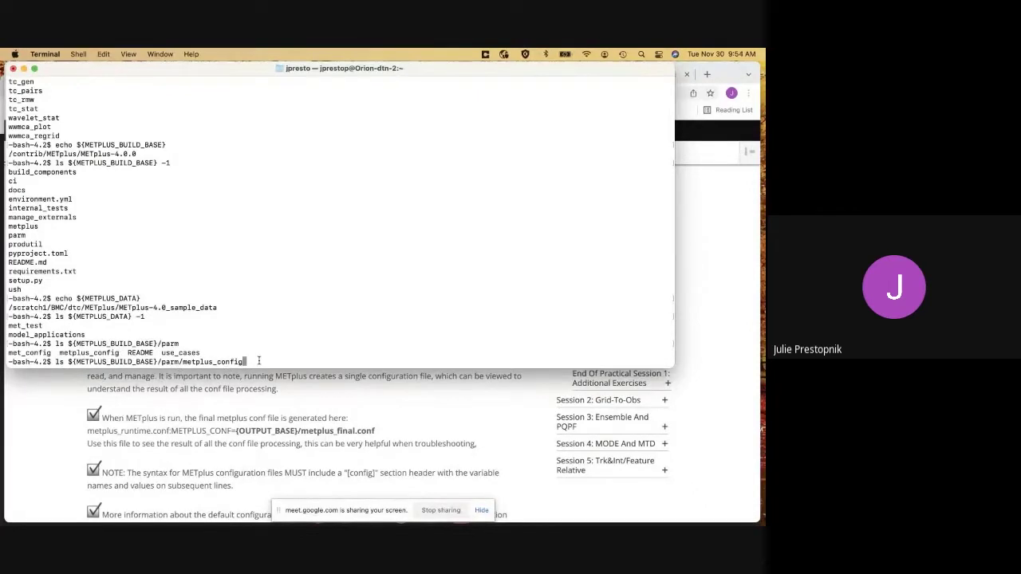
{"action": "key", "text": "Return"}
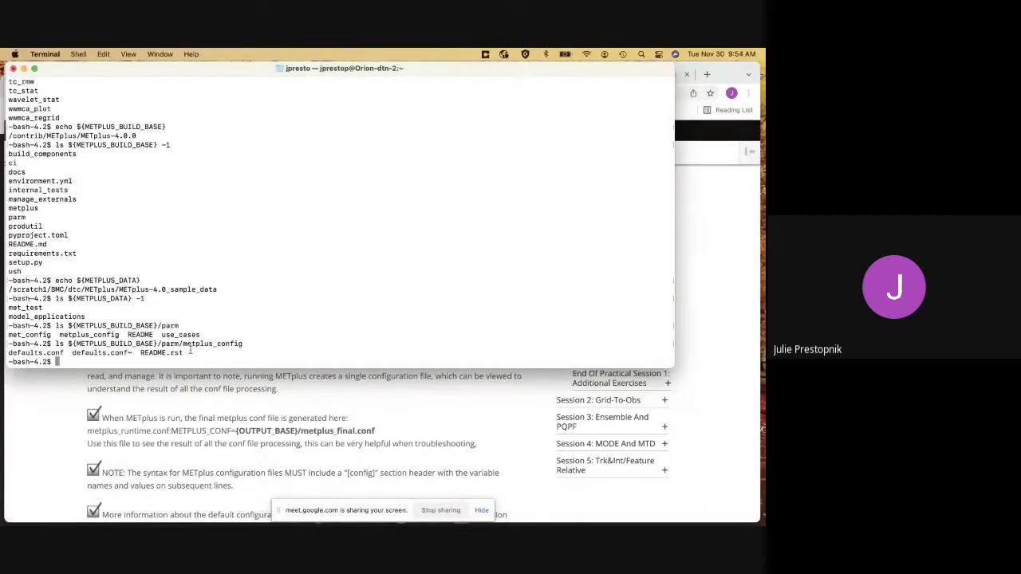
Read on in the guide, then try "more ${METPLUS_BUILD_BASE}/parm/metplus_config" in Terminal
{"action": "left_click", "coordinate": [133, 414]}
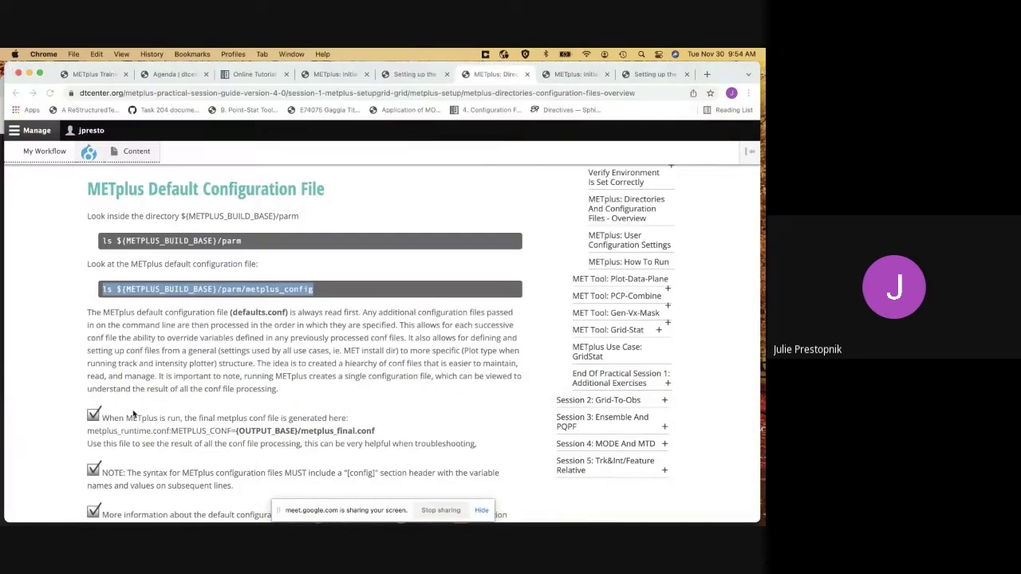
{"action": "scroll", "coordinate": [345, 363], "scroll_direction": "down", "scroll_amount": 3}
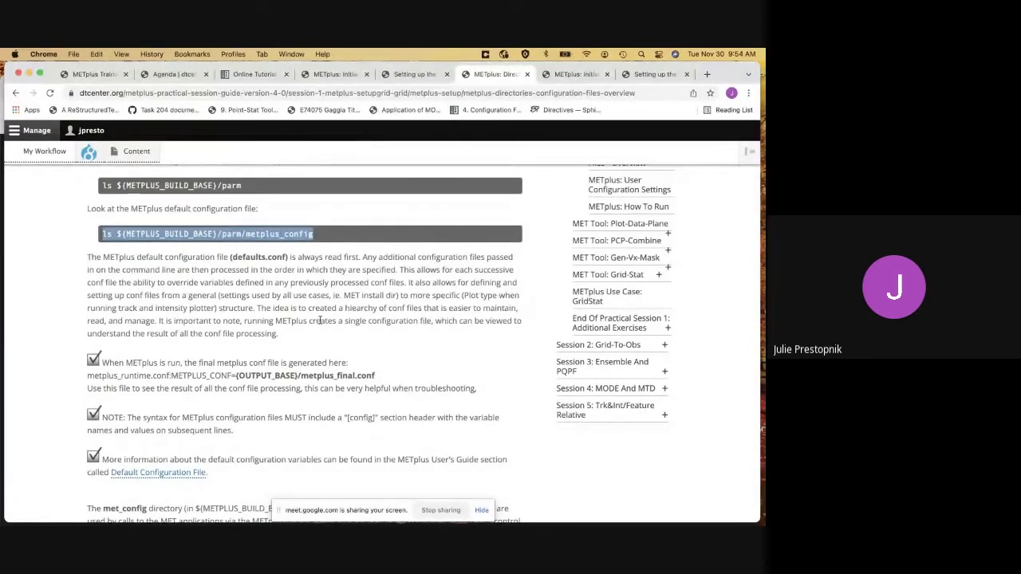
{"action": "key", "text": "ctrl+Up"}
{"action": "left_click", "coordinate": [132, 326]}
{"action": "type", "text": "mo"}
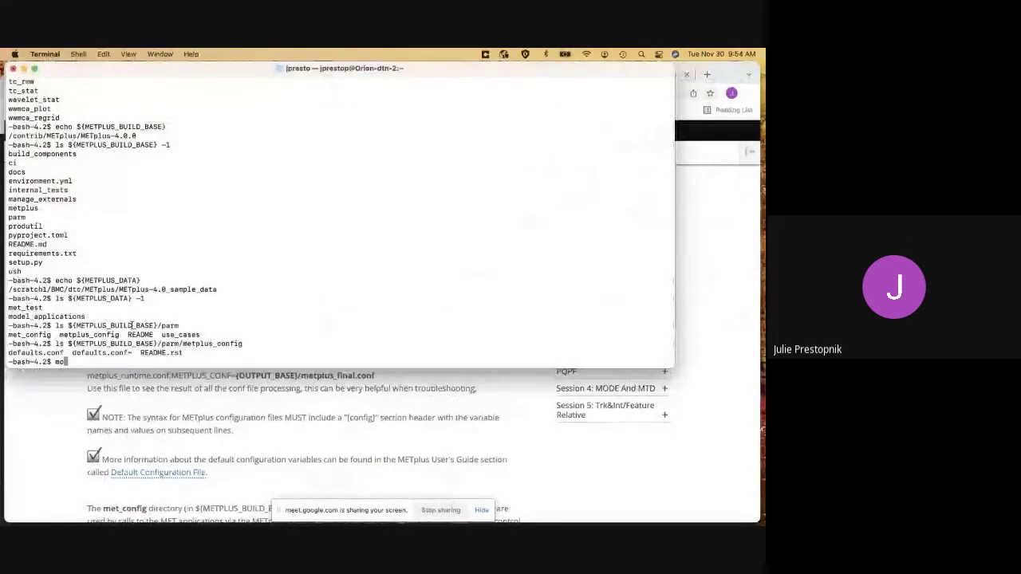
{"action": "type", "text": "re"}
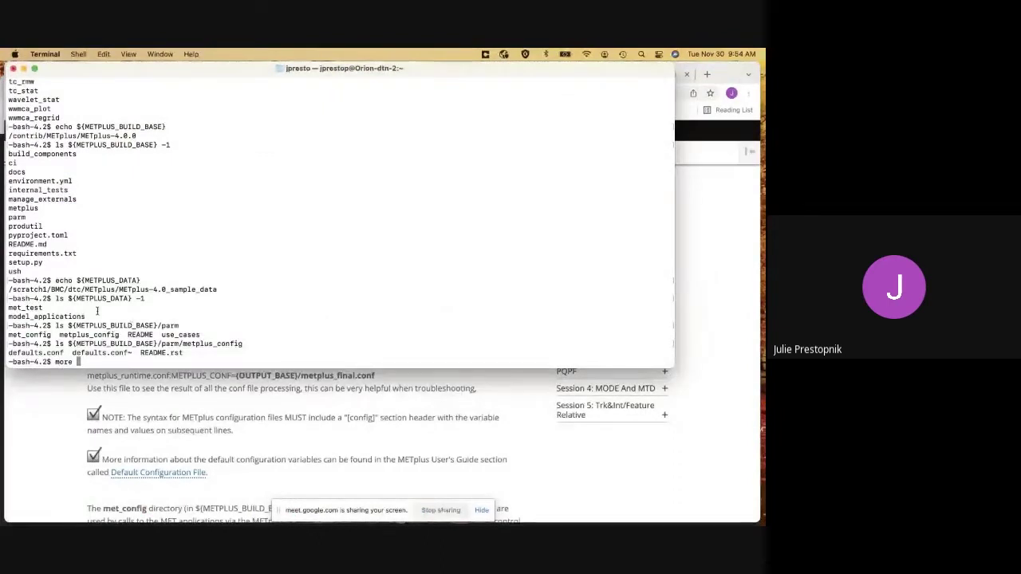
{"action": "left_click_drag", "start_coordinate": [68, 344], "coordinate": [243, 344]}
{"action": "key", "text": "super+c"}
{"action": "key", "text": "super+v"}
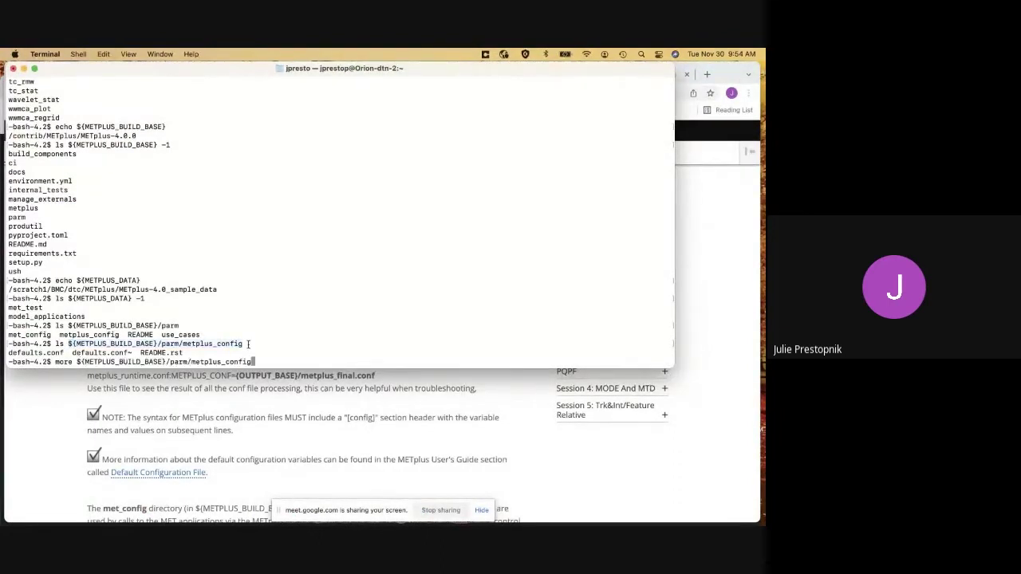
{"action": "key", "text": "Return"}
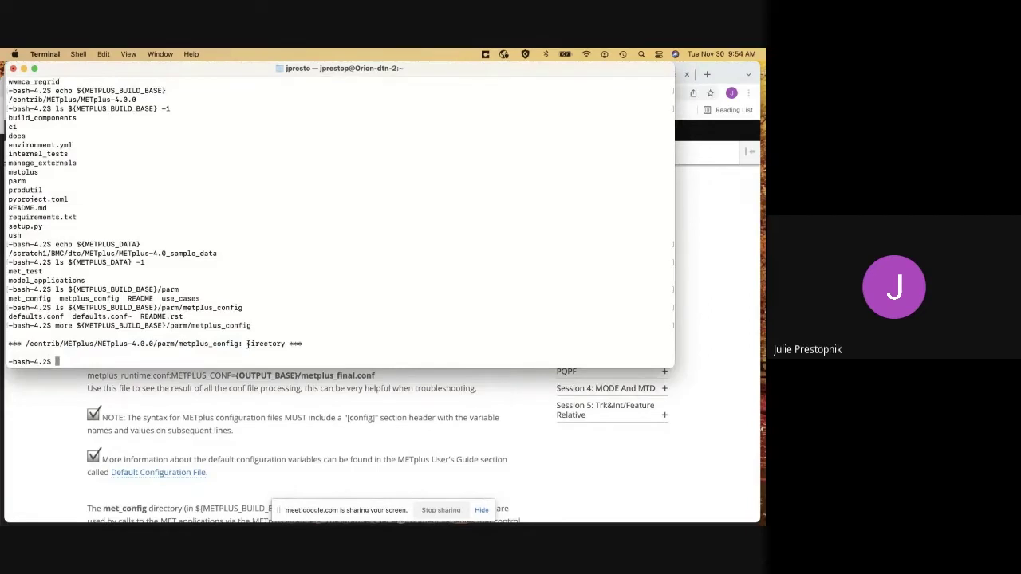
Try to page defaults.conf by completing its file name after the recalled metplus_config path
{"action": "key", "text": "Up"}
{"action": "type", "text": "/de"}
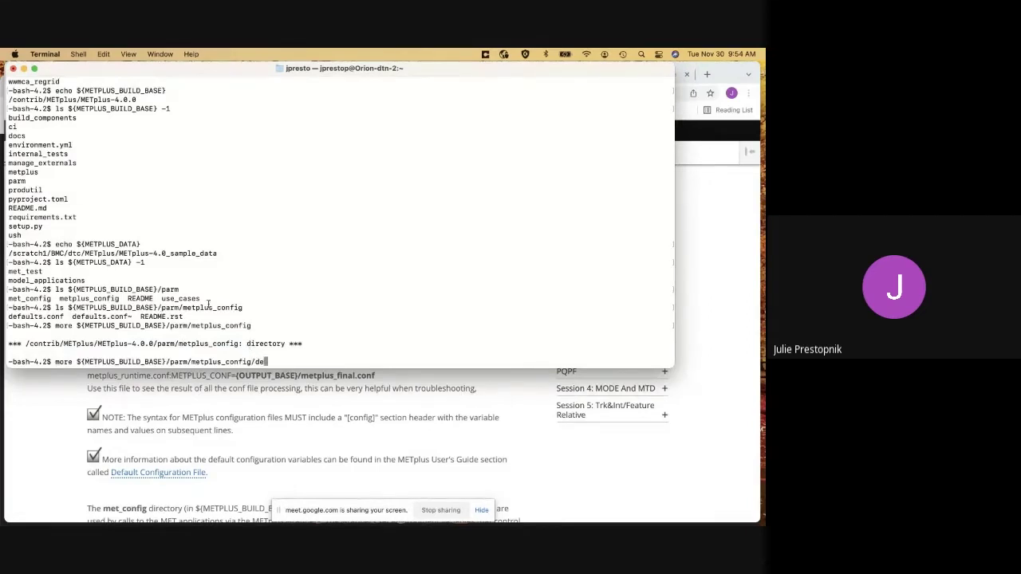
{"action": "key", "text": "Tab"}
{"action": "key", "text": "Return"}
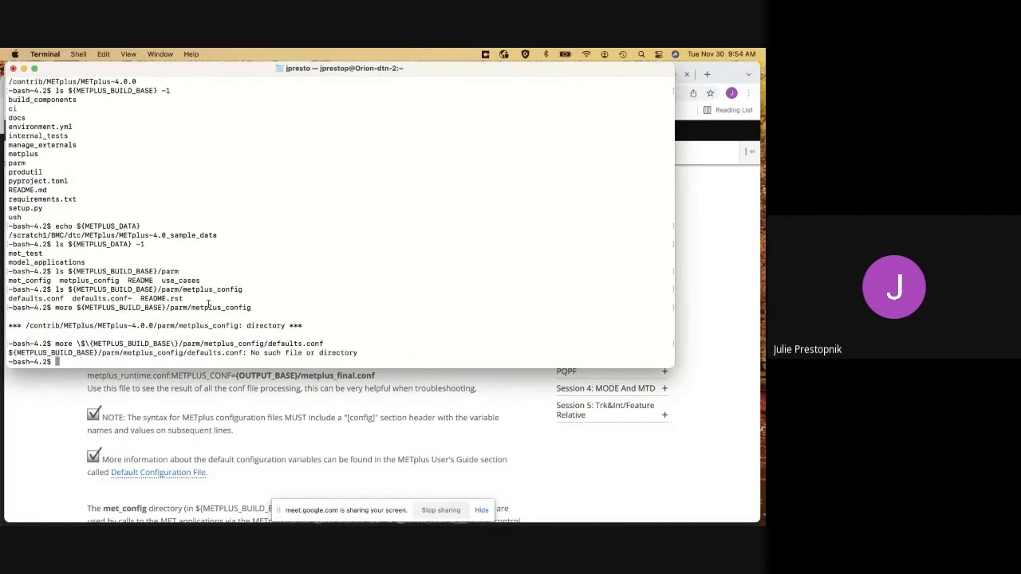
Enter the defaults.conf command without backslash escapes and run "more ${METPLUS_BUILD_BASE}/parm/metplus_config/defaults.conf"
{"action": "key", "text": "Up"}
{"action": "key", "text": "Down"}
{"action": "type", "text": "more"}
{"action": "left_click_drag", "start_coordinate": [77, 307], "coordinate": [252, 307]}
{"action": "key", "text": "super+c"}
{"action": "key", "text": "super+v"}
{"action": "type", "text": "/d"}
{"action": "key", "text": "Tab"}
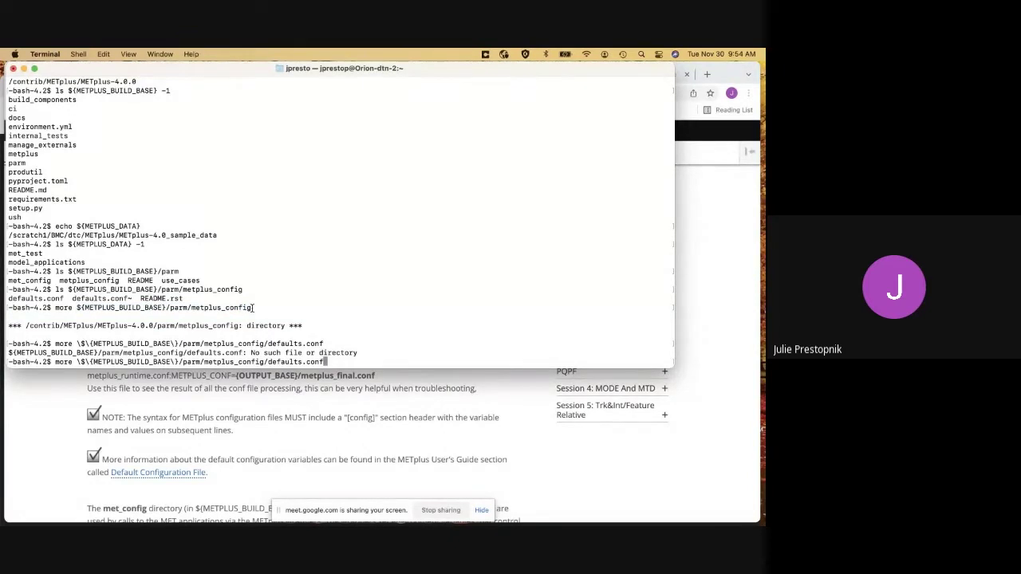
{"action": "key", "text": "ctrl+a"}
{"action": "key", "text": "Right"}
{"action": "key", "text": "Right"}
{"action": "key", "text": "Right"}
{"action": "key", "text": "Right"}
{"action": "key", "text": "Right"}
{"action": "key", "text": "Right"}
{"action": "key", "text": "Right"}
{"action": "key", "text": "Right"}
{"action": "key", "text": "Right"}
{"action": "key", "text": "Right"}
{"action": "key", "text": "Right"}
{"action": "key", "text": "Right"}
{"action": "key", "text": "Right"}
{"action": "key", "text": "Right"}
{"action": "key", "text": "Right"}
{"action": "key", "text": "Right"}
{"action": "key", "text": "Right"}
{"action": "key", "text": "Right"}
{"action": "key", "text": "Right"}
{"action": "key", "text": "Right"}
{"action": "key", "text": "Right"}
{"action": "key", "text": "Right"}
{"action": "key", "text": "Right"}
{"action": "key", "text": "Right"}
{"action": "key", "text": "Right"}
{"action": "key", "text": "Right"}
{"action": "key", "text": "Right"}
{"action": "key", "text": "BackSpace"}
{"action": "key", "text": "Left"}
{"action": "key", "text": "Left"}
{"action": "key", "text": "Left"}
{"action": "key", "text": "Left"}
{"action": "key", "text": "Left"}
{"action": "key", "text": "Left"}
{"action": "key", "text": "Left"}
{"action": "key", "text": "Left"}
{"action": "key", "text": "Left"}
{"action": "key", "text": "Left"}
{"action": "key", "text": "Left"}
{"action": "key", "text": "Left"}
{"action": "key", "text": "Left"}
{"action": "key", "text": "Left"}
{"action": "key", "text": "Left"}
{"action": "key", "text": "Left"}
{"action": "key", "text": "Left"}
{"action": "key", "text": "Left"}
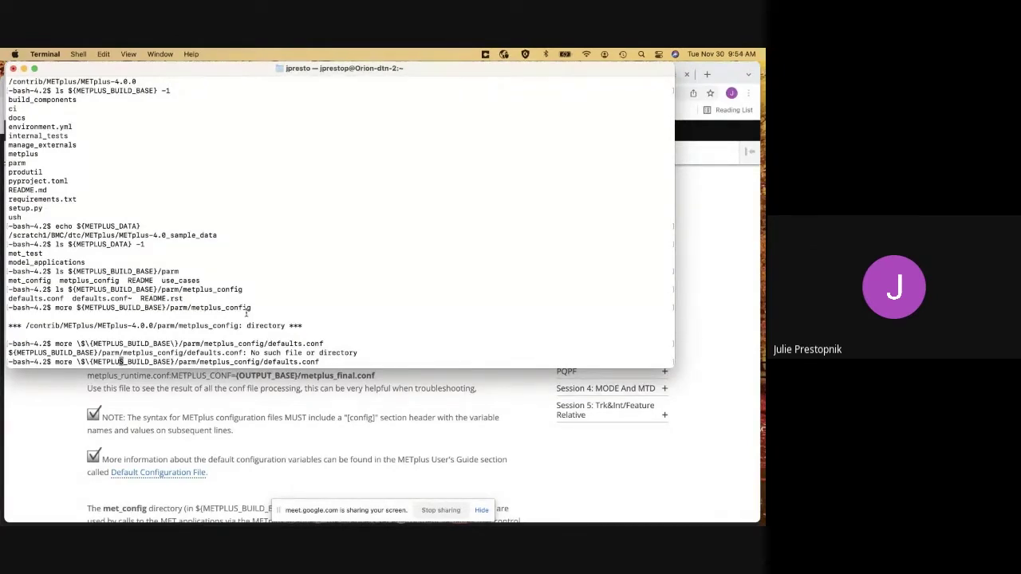
{"action": "key", "text": "Left"}
{"action": "key", "text": "Left"}
{"action": "key", "text": "Delete"}
{"action": "key", "text": "Left"}
{"action": "key", "text": "Left"}
{"action": "key", "text": "Delete"}
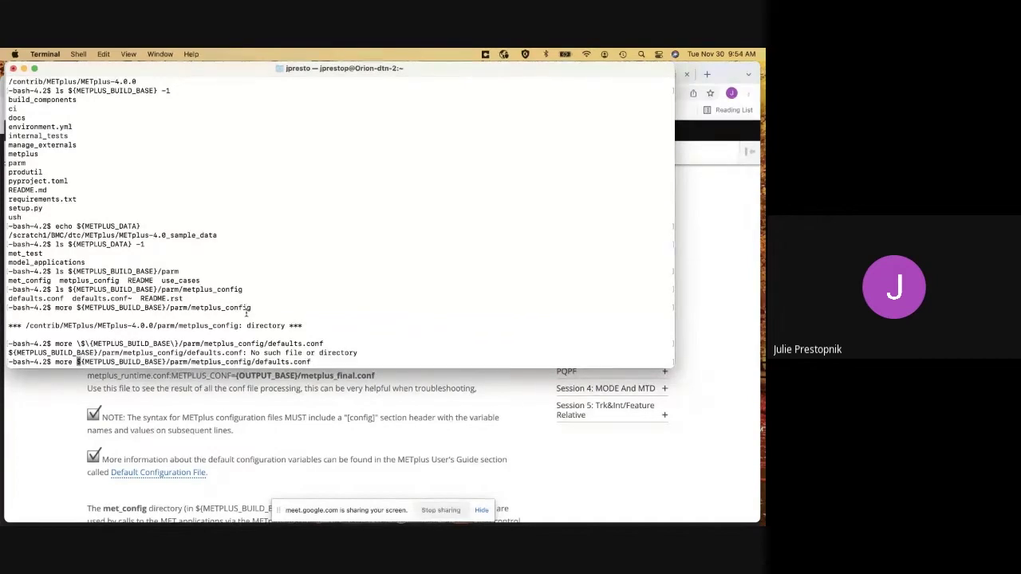
{"action": "key", "text": "Return"}
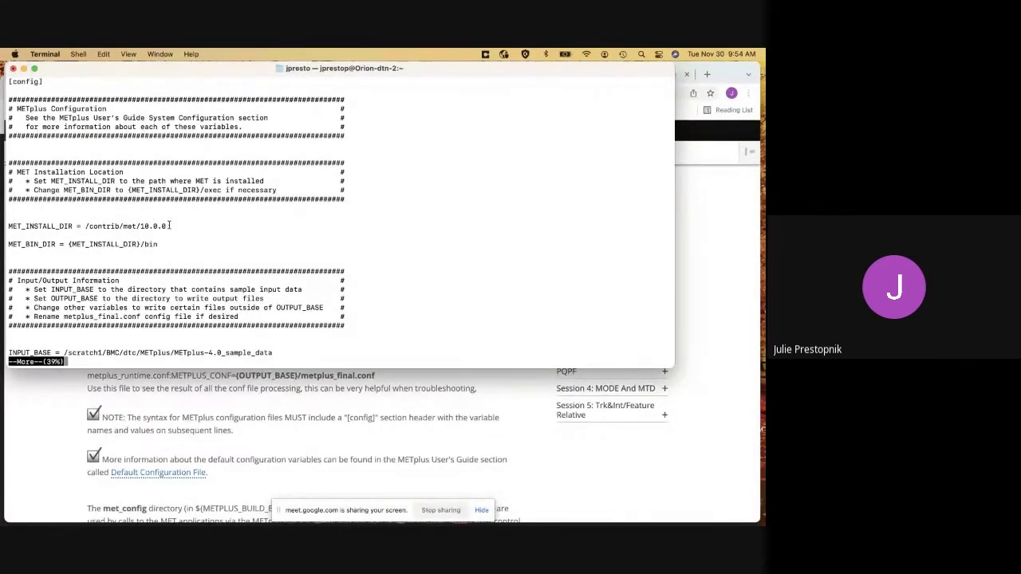
Examine the MET installation, input/output, runtime and logging settings in defaults.conf through to the end of the file
{"action": "left_click_drag", "start_coordinate": [69, 242], "coordinate": [8, 243]}
{"action": "double_click", "coordinate": [158, 243]}
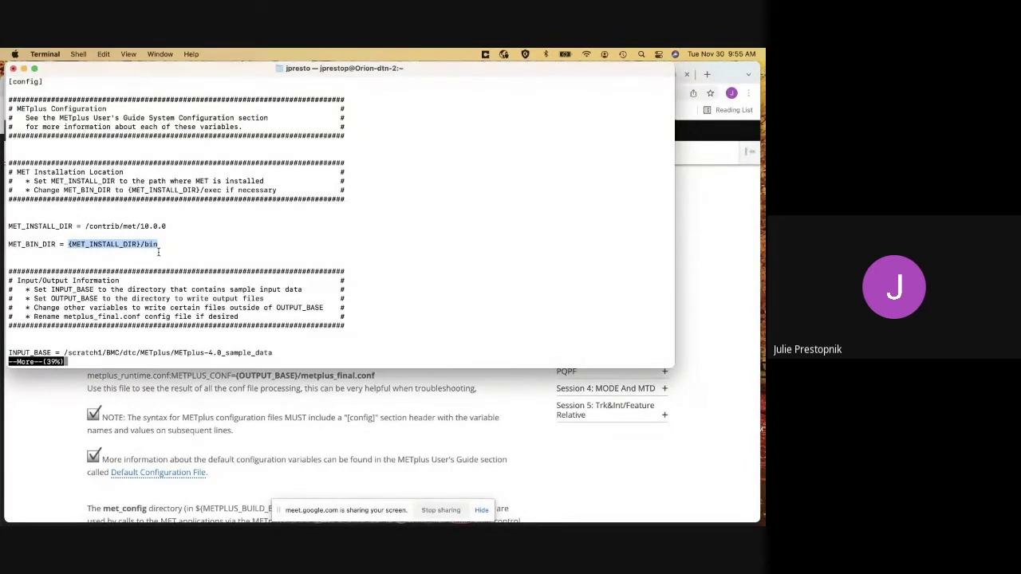
{"action": "type", "text": "/bin"}
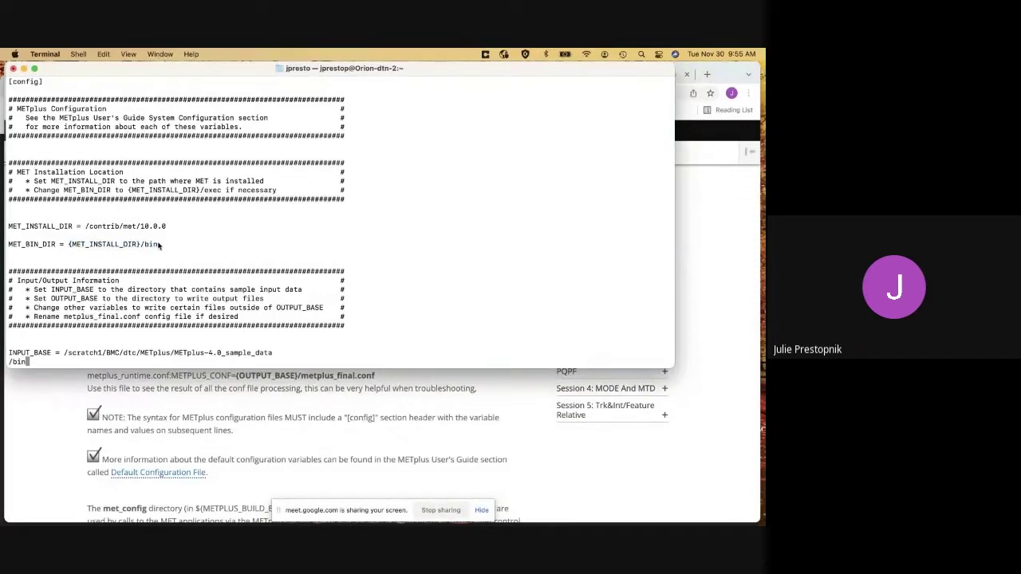
{"action": "key", "text": "Return"}
{"action": "scroll", "coordinate": [175, 223], "scroll_direction": "down", "scroll_amount": 6}
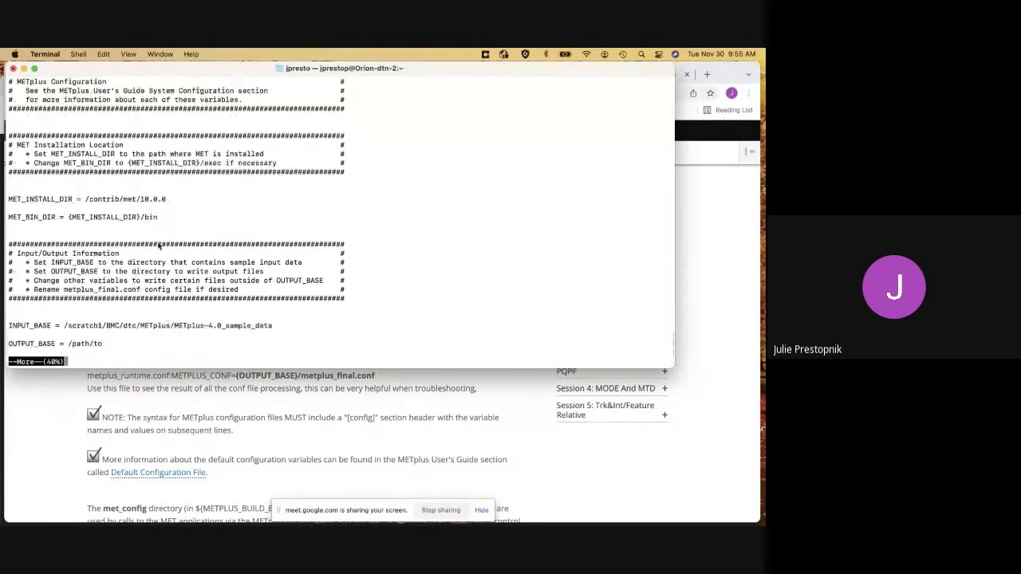
{"action": "scroll", "coordinate": [159, 246], "scroll_direction": "down", "scroll_amount": 3}
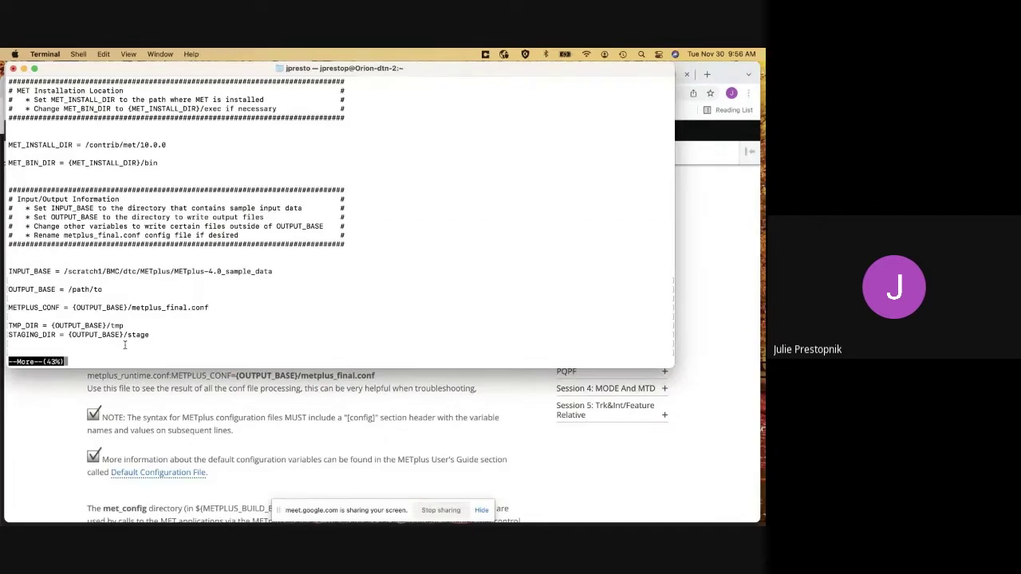
{"action": "scroll", "coordinate": [124, 344], "scroll_direction": "down", "scroll_amount": 6}
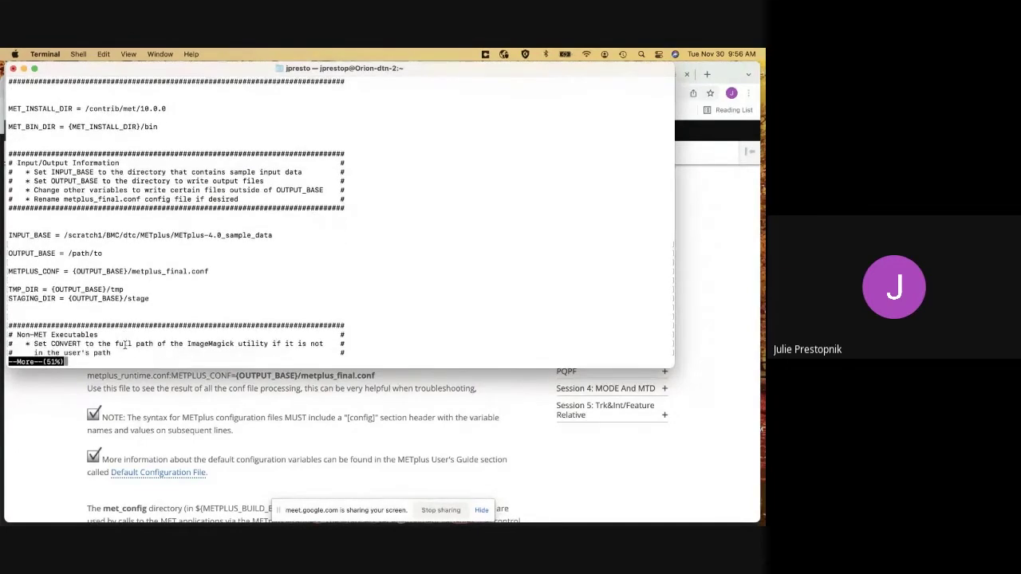
{"action": "scroll", "coordinate": [124, 345], "scroll_direction": "down", "scroll_amount": 15}
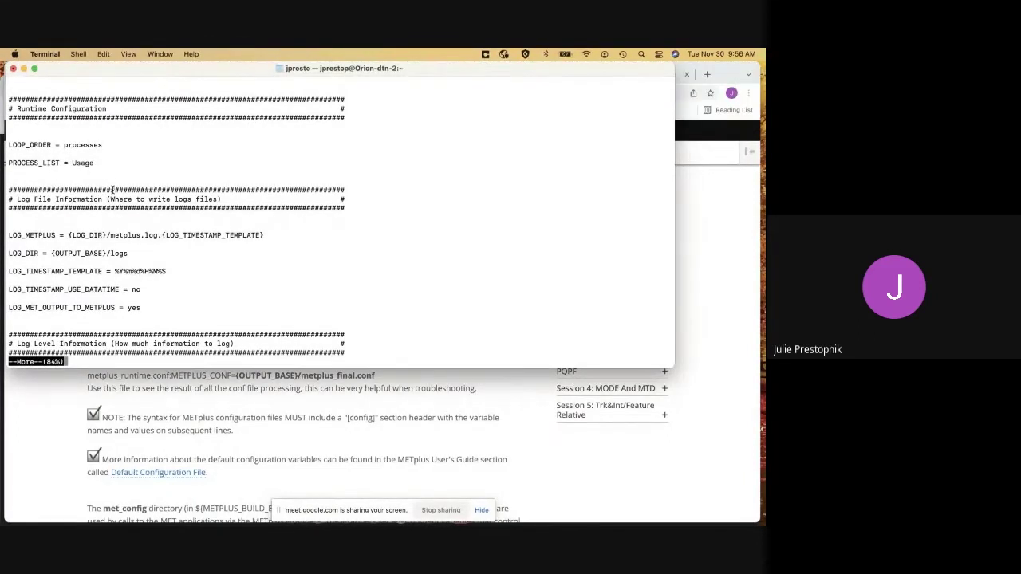
{"action": "key", "text": "space"}
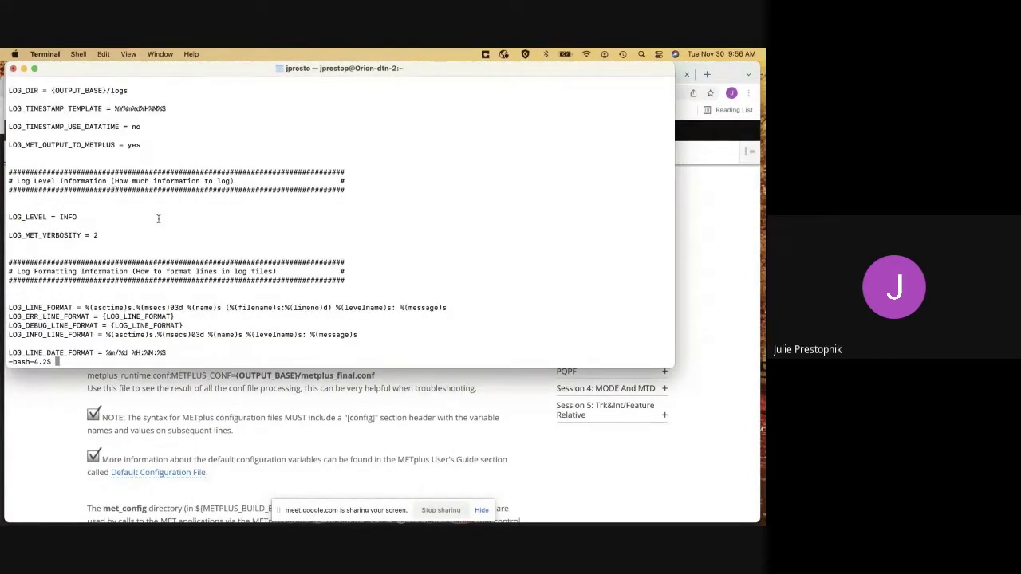
Read on to the guide's met_config paragraph, then try the recalled "more" command in Terminal with /defaults.conf removed
{"action": "left_click", "coordinate": [255, 394]}
{"action": "scroll", "coordinate": [255, 395], "scroll_direction": "down", "scroll_amount": 3}
{"action": "scroll", "coordinate": [255, 395], "scroll_direction": "down", "scroll_amount": 2}
{"action": "key", "text": "ctrl+Up"}
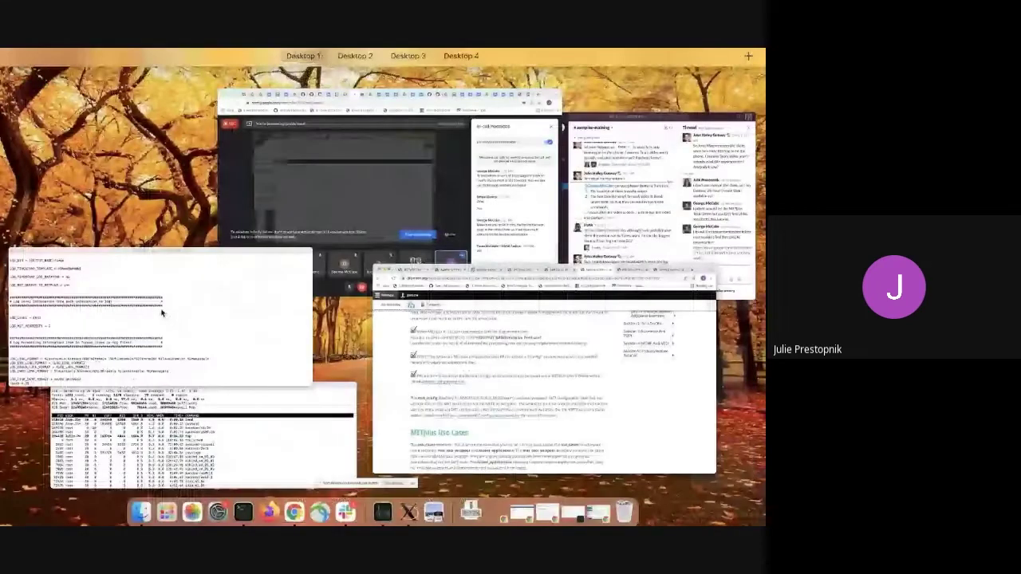
{"action": "left_click", "coordinate": [132, 303]}
{"action": "key", "text": "Up"}
{"action": "key", "text": "BackSpace"}
{"action": "key", "text": "BackSpace"}
{"action": "key", "text": "BackSpace"}
{"action": "key", "text": "BackSpace"}
{"action": "key", "text": "BackSpace"}
{"action": "key", "text": "BackSpace"}
{"action": "key", "text": "BackSpace"}
{"action": "key", "text": "BackSpace"}
{"action": "key", "text": "BackSpace"}
{"action": "key", "text": "BackSpace"}
{"action": "key", "text": "BackSpace"}
{"action": "key", "text": "BackSpace"}
{"action": "key", "text": "BackSpace"}
{"action": "key", "text": "BackSpace"}
{"action": "key", "text": "Return"}
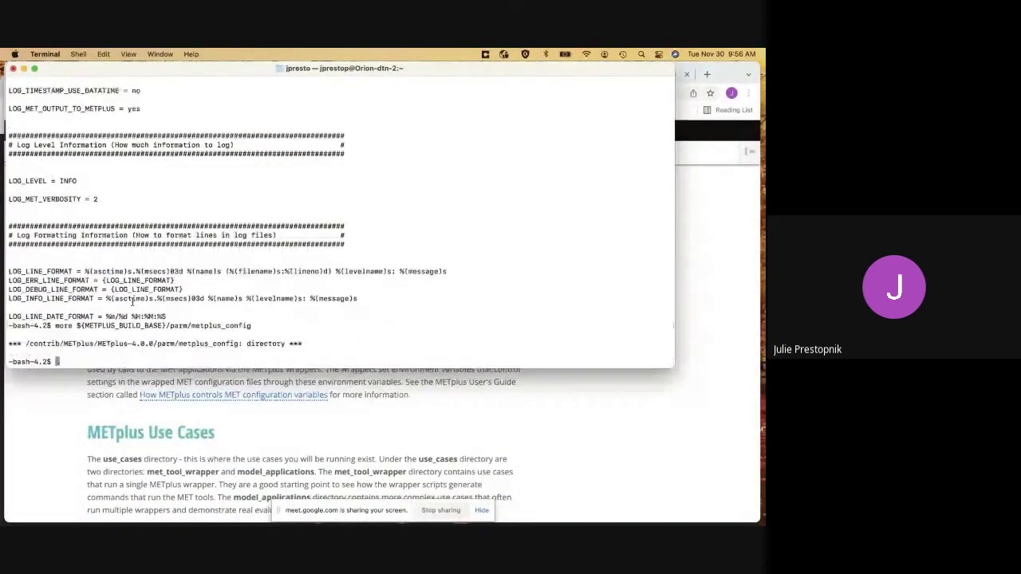
Replace "more" with "ls" in the recalled command and list ${METPLUS_BUILD_BASE}/parm/metplus_config again
{"action": "key", "text": "Up"}
{"action": "key", "text": "ctrl+a"}
{"action": "key", "text": "Right"}
{"action": "key", "text": "Right"}
{"action": "key", "text": "Right"}
{"action": "key", "text": "Right"}
{"action": "key", "text": "Right"}
{"action": "key", "text": "BackSpace"}
{"action": "key", "text": "BackSpace"}
{"action": "key", "text": "BackSpace"}
{"action": "key", "text": "BackSpace"}
{"action": "key", "text": "BackSpace"}
{"action": "type", "text": "ls"}
{"action": "key", "text": "Return"}
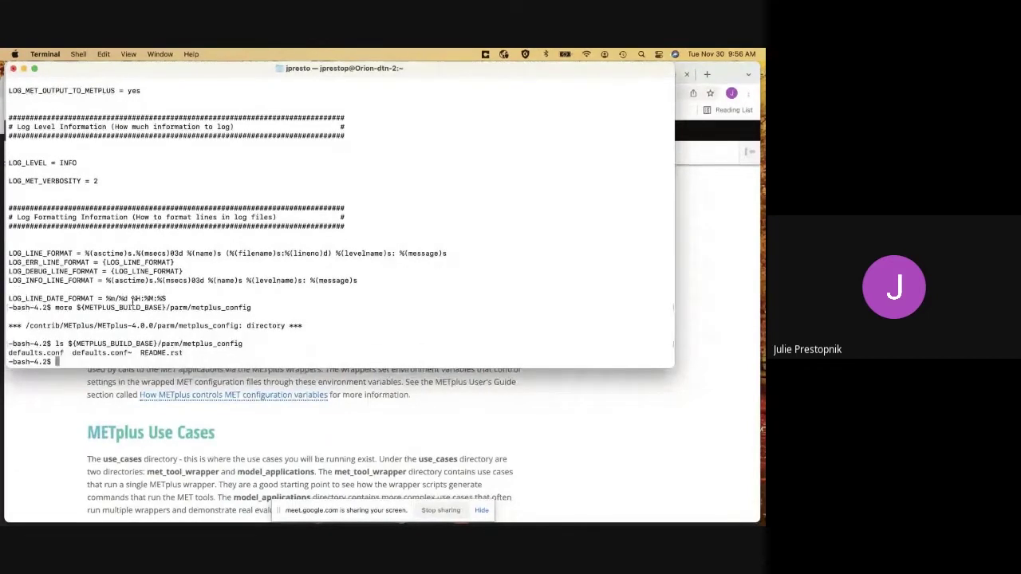
Change the recalled path to ${METPLUS_BUILD_BASE}/parm/met_config and list the wrapped MET configuration files
{"action": "key", "text": "Up"}
{"action": "key", "text": "BackSpace"}
{"action": "key", "text": "BackSpace"}
{"action": "key", "text": "BackSpace"}
{"action": "key", "text": "BackSpace"}
{"action": "key", "text": "BackSpace"}
{"action": "key", "text": "BackSpace"}
{"action": "key", "text": "BackSpace"}
{"action": "key", "text": "BackSpace"}
{"action": "key", "text": "BackSpace"}
{"action": "key", "text": "BackSpace"}
{"action": "key", "text": "BackSpace"}
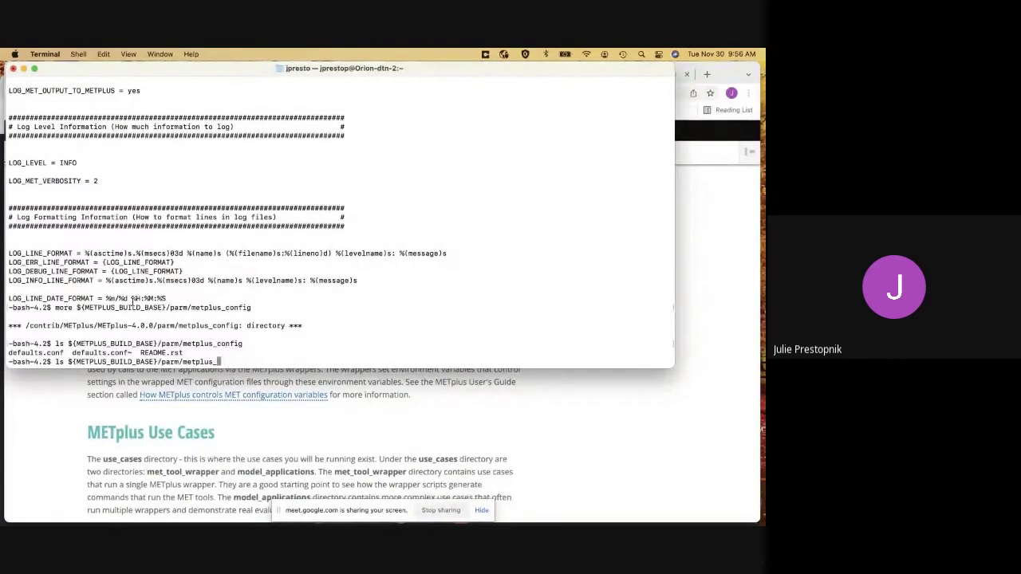
{"action": "type", "text": "_config"}
{"action": "key", "text": "Return"}
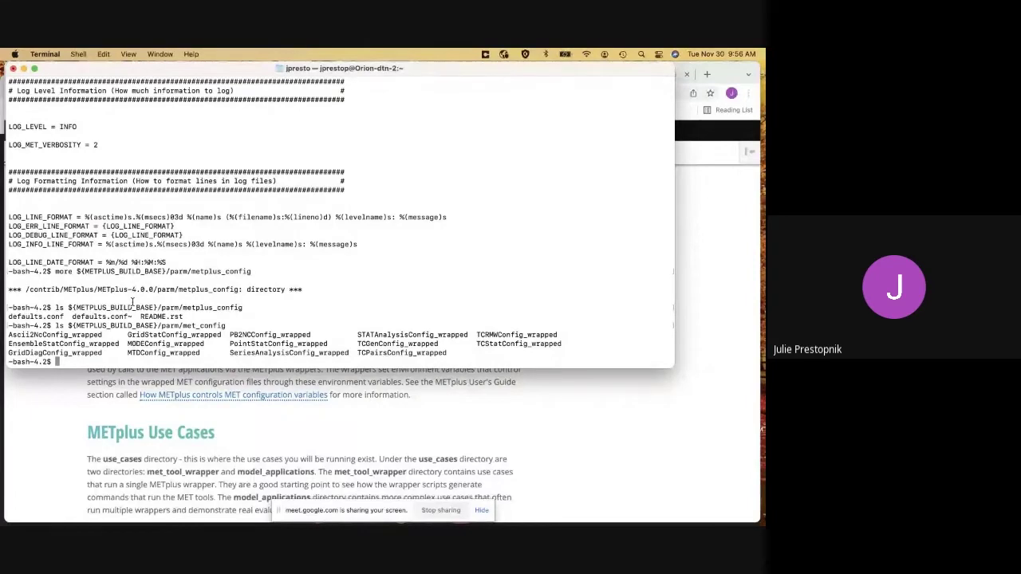
Copy "ls ${METPLUS_BUILD_BASE}/parm/use_cases/met_tool_wrapper" from the guide, run it in Terminal, and return to the guide's METplus Use Cases section
{"action": "left_click", "coordinate": [245, 435]}
{"action": "scroll", "coordinate": [243, 433], "scroll_direction": "down", "scroll_amount": 2}
{"action": "scroll", "coordinate": [244, 434], "scroll_direction": "down", "scroll_amount": 5}
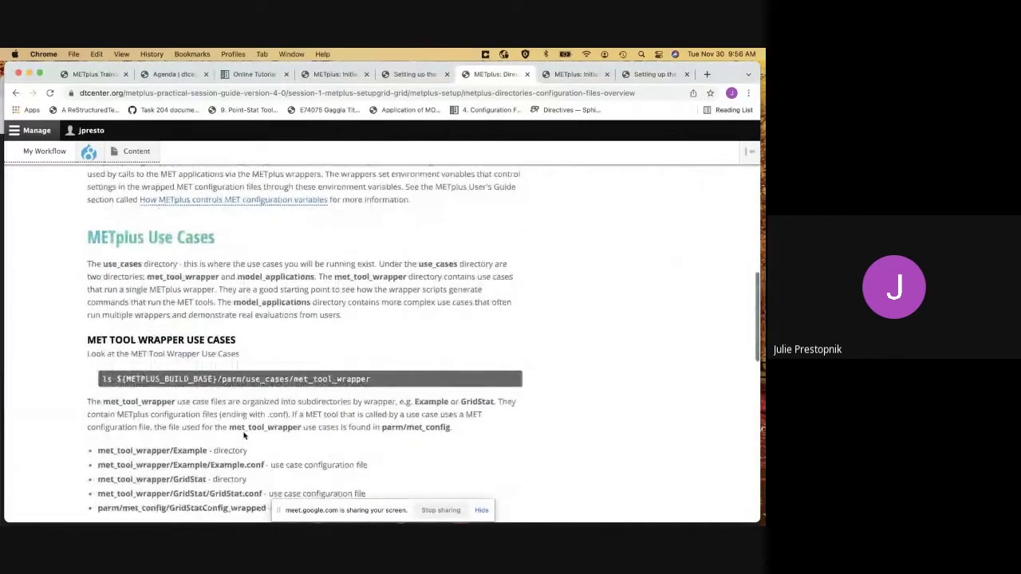
{"action": "scroll", "coordinate": [384, 347], "scroll_direction": "down", "scroll_amount": 3}
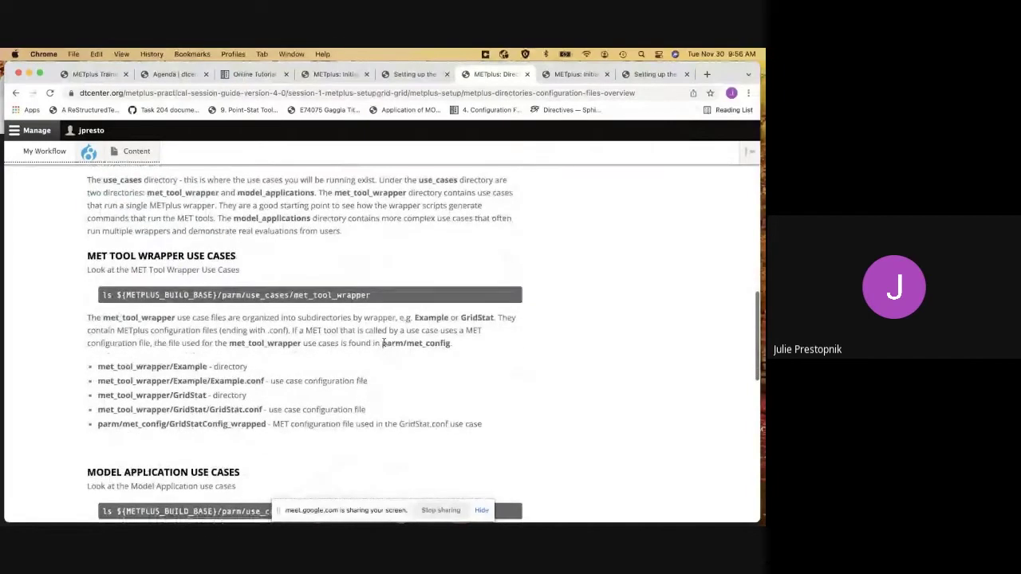
{"action": "left_click_drag", "start_coordinate": [102, 295], "coordinate": [382, 304]}
{"action": "key", "text": "super+c"}
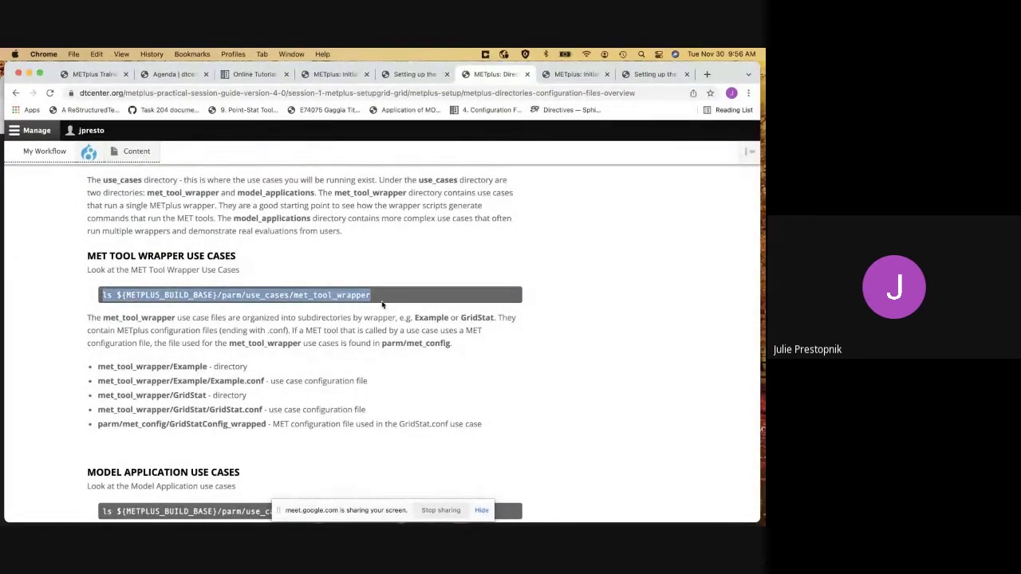
{"action": "key", "text": "ctrl+Up"}
{"action": "left_click", "coordinate": [226, 371]}
{"action": "type", "text": "ls"}
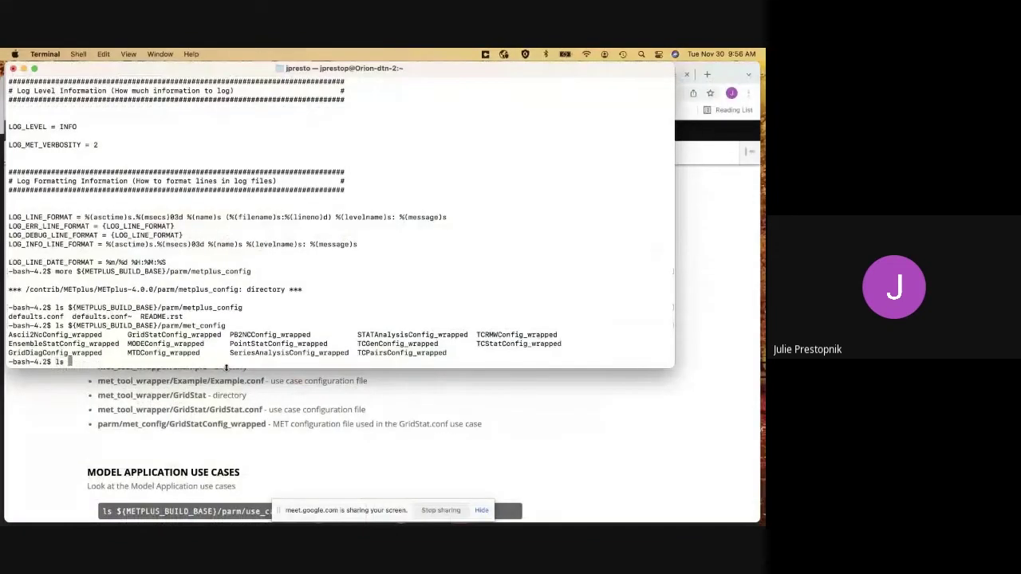
{"action": "key", "text": "super+v"}
{"action": "key", "text": "Return"}
{"action": "key", "text": "super+v"}
{"action": "key", "text": "Return"}
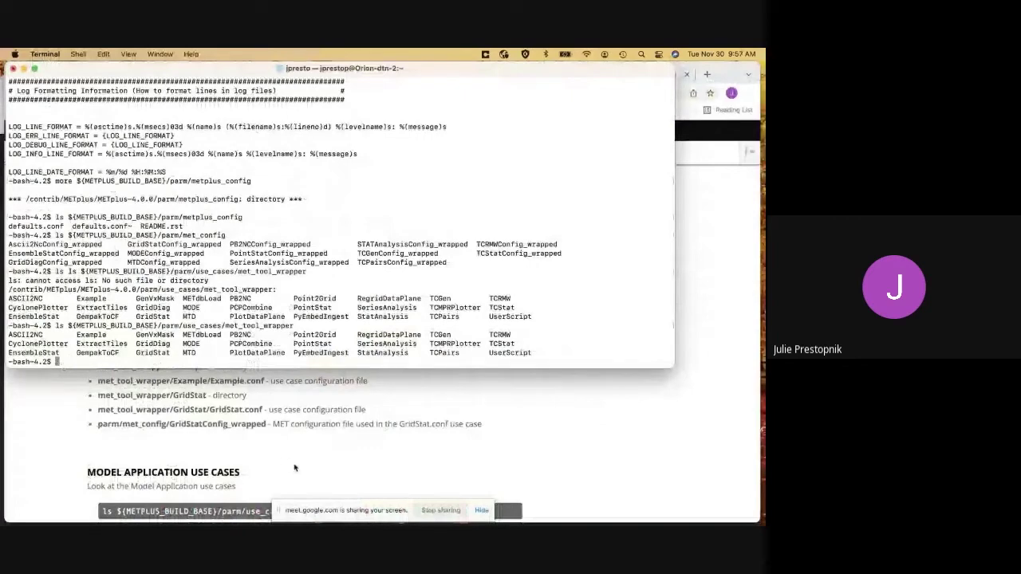
{"action": "scroll", "coordinate": [294, 472], "scroll_direction": "up", "scroll_amount": 1}
{"action": "key", "text": "super+Tab"}
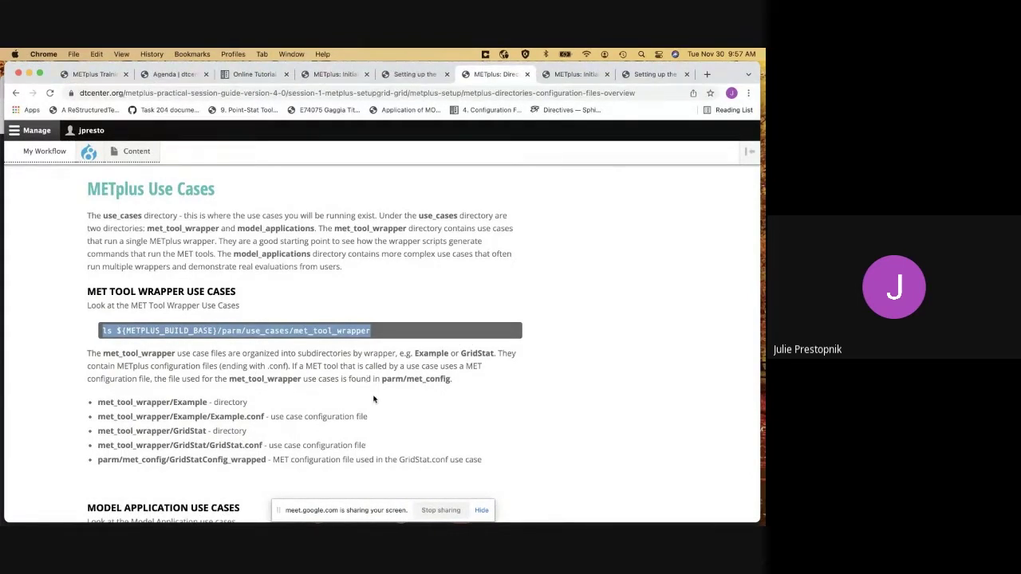
Copy "ls ${METPLUS_BUILD_BASE}/parm/use_cases/model_applications" from the guide's Model Application Use Cases section and run it in Terminal
{"action": "scroll", "coordinate": [373, 399], "scroll_direction": "down", "scroll_amount": 2}
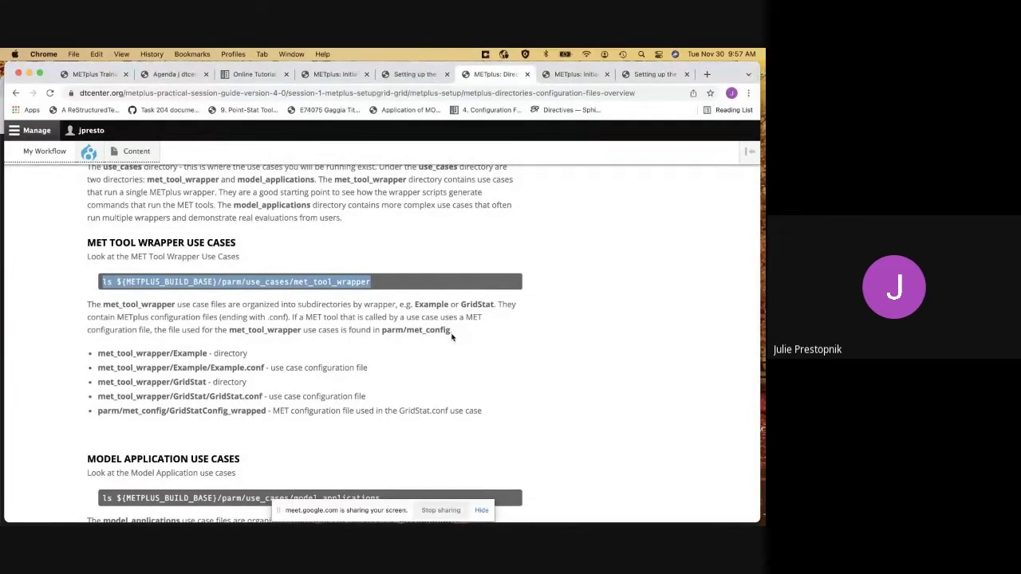
{"action": "scroll", "coordinate": [454, 349], "scroll_direction": "down", "scroll_amount": 5}
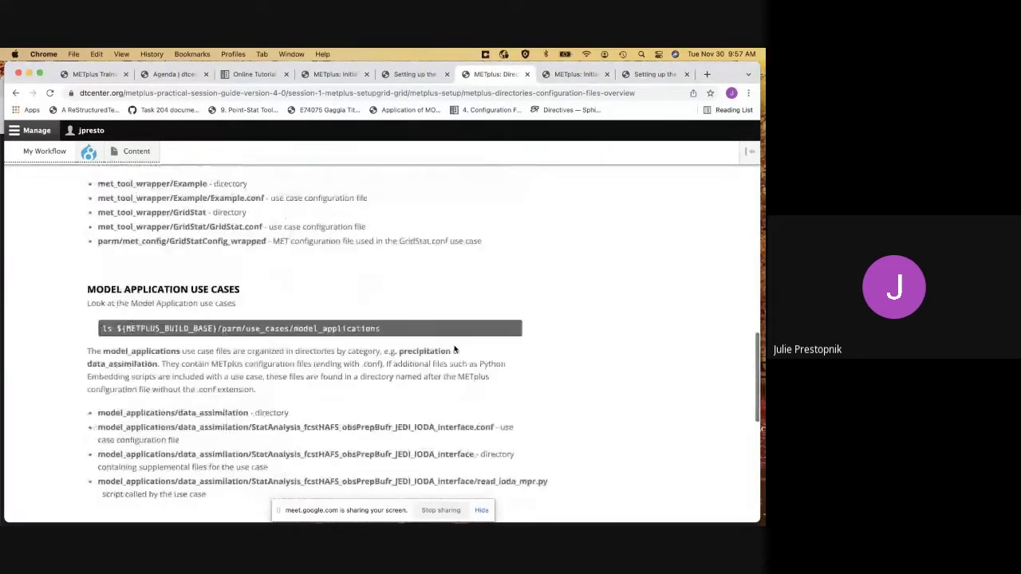
{"action": "scroll", "coordinate": [454, 345], "scroll_direction": "down", "scroll_amount": 2}
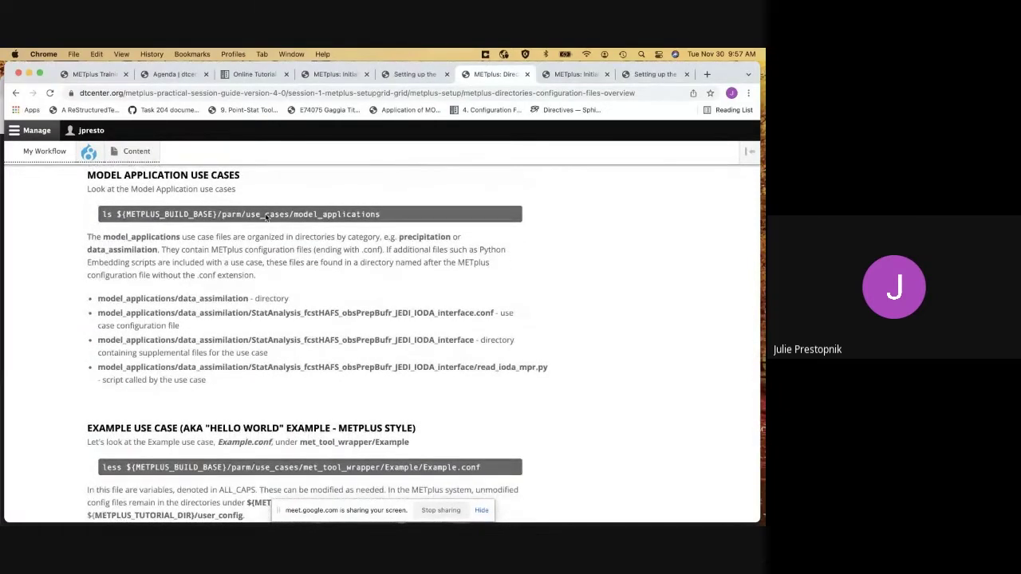
{"action": "left_click_drag", "start_coordinate": [103, 213], "coordinate": [394, 224]}
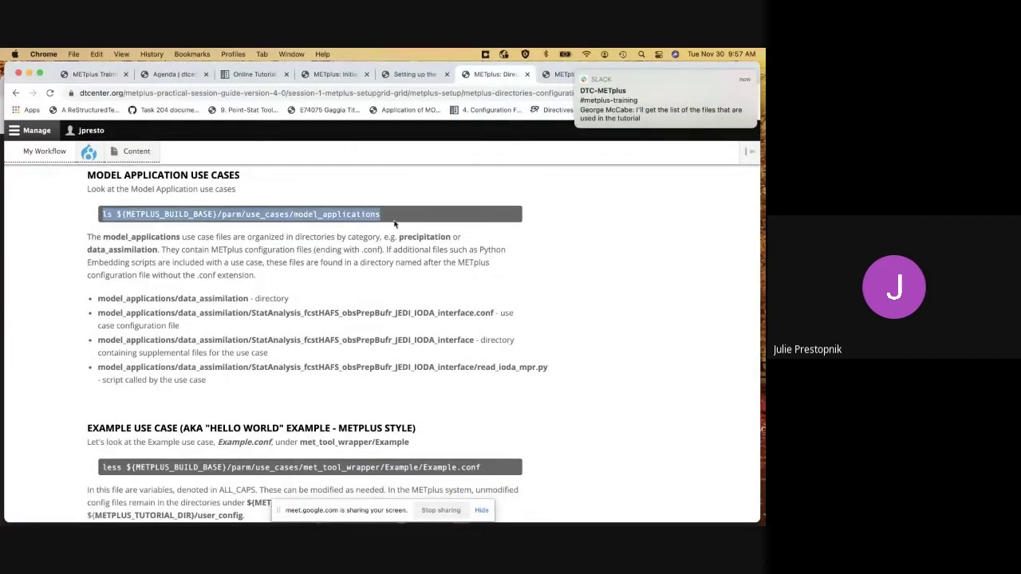
{"action": "key", "text": "ctrl+Up"}
{"action": "left_click", "coordinate": [183, 274]}
{"action": "key", "text": "super+v"}
{"action": "key", "text": "Return"}
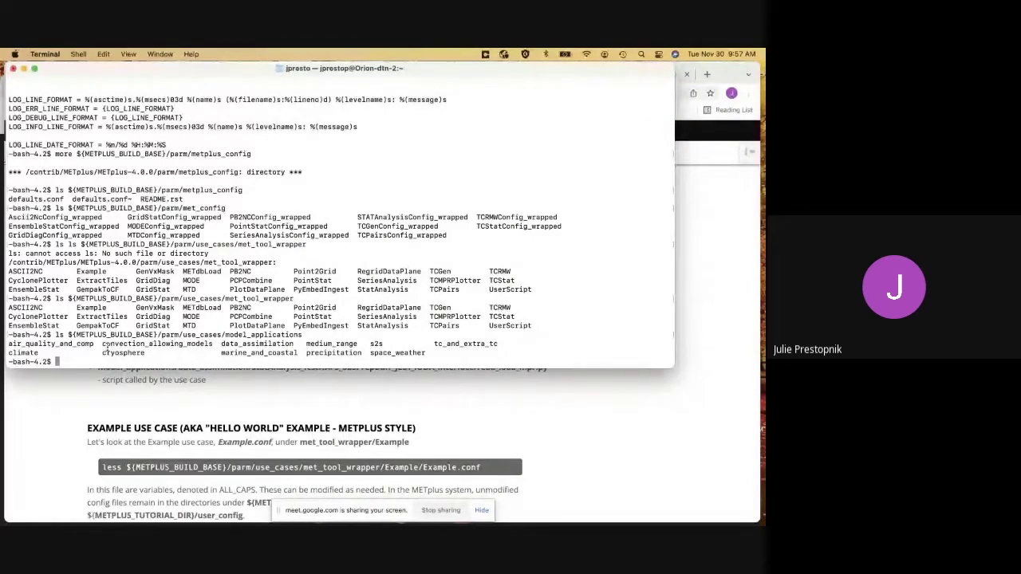
Copy "less ${METPLUS_BUILD_BASE}/parm/use_cases/met_tool_wrapper/Example/Example.conf" from the guide, run it in Terminal, and page through the file before closing it
{"action": "left_click", "coordinate": [271, 400]}
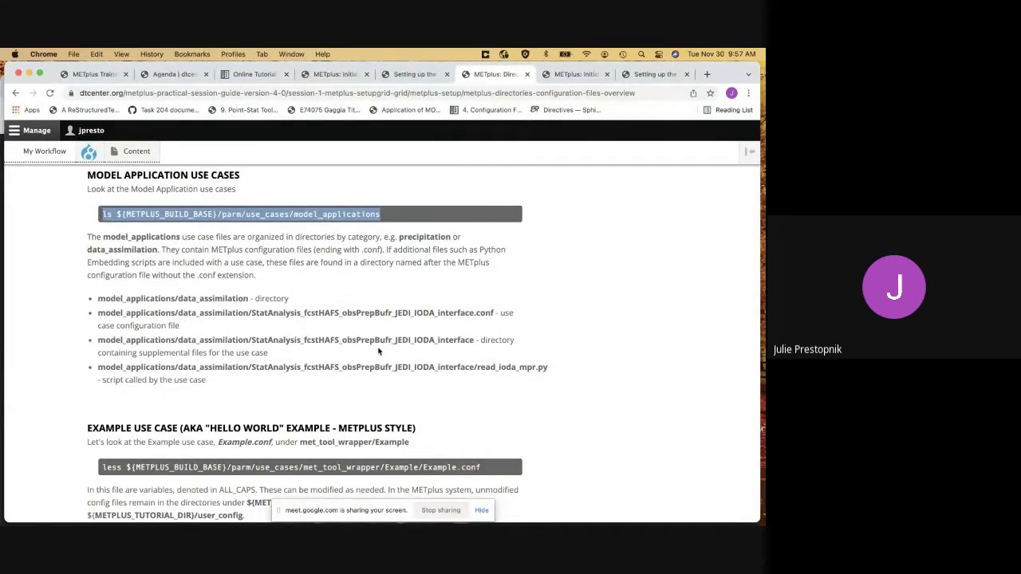
{"action": "scroll", "coordinate": [425, 326], "scroll_direction": "down", "scroll_amount": 2}
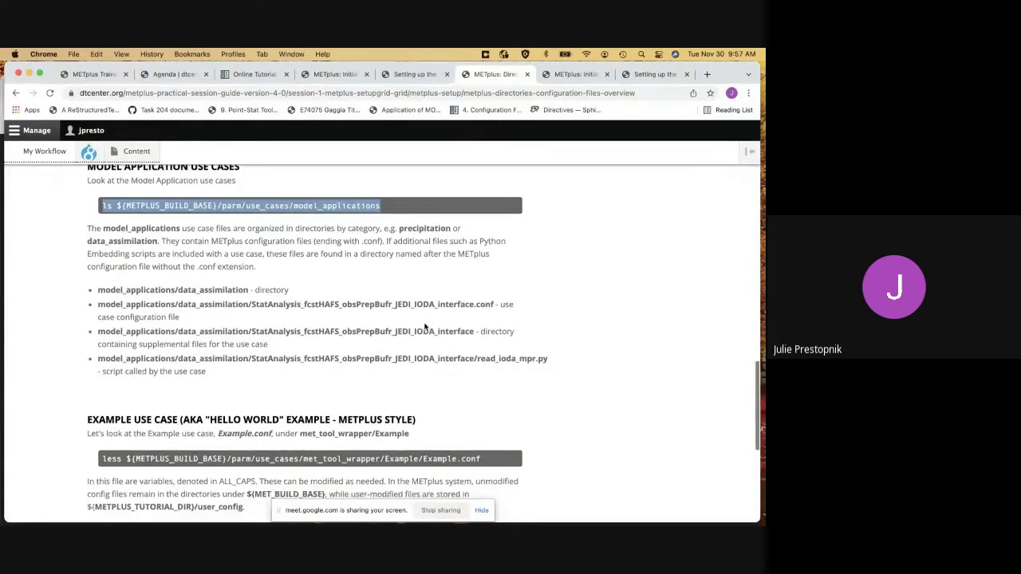
{"action": "scroll", "coordinate": [425, 326], "scroll_direction": "down", "scroll_amount": 5}
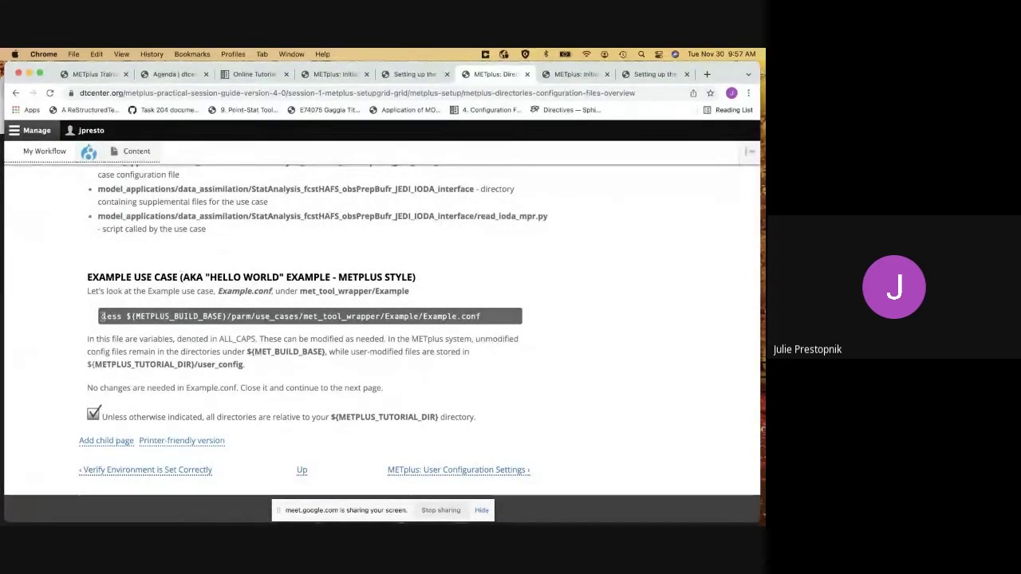
{"action": "left_click_drag", "start_coordinate": [102, 317], "coordinate": [484, 319]}
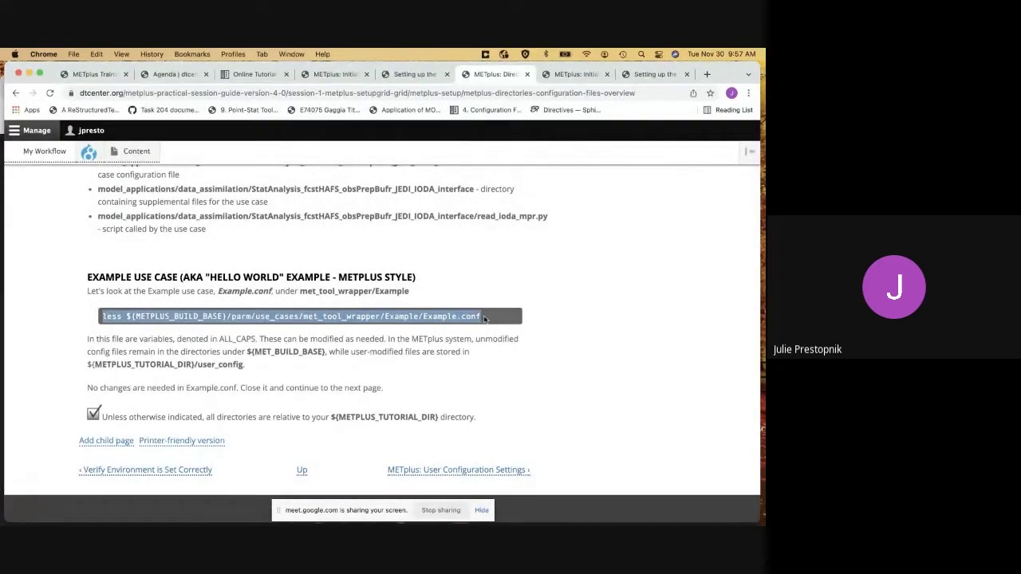
{"action": "key", "text": "ctrl+Up"}
{"action": "left_click", "coordinate": [254, 314]}
{"action": "key", "text": "ctrl+Up"}
{"action": "left_click", "coordinate": [152, 306]}
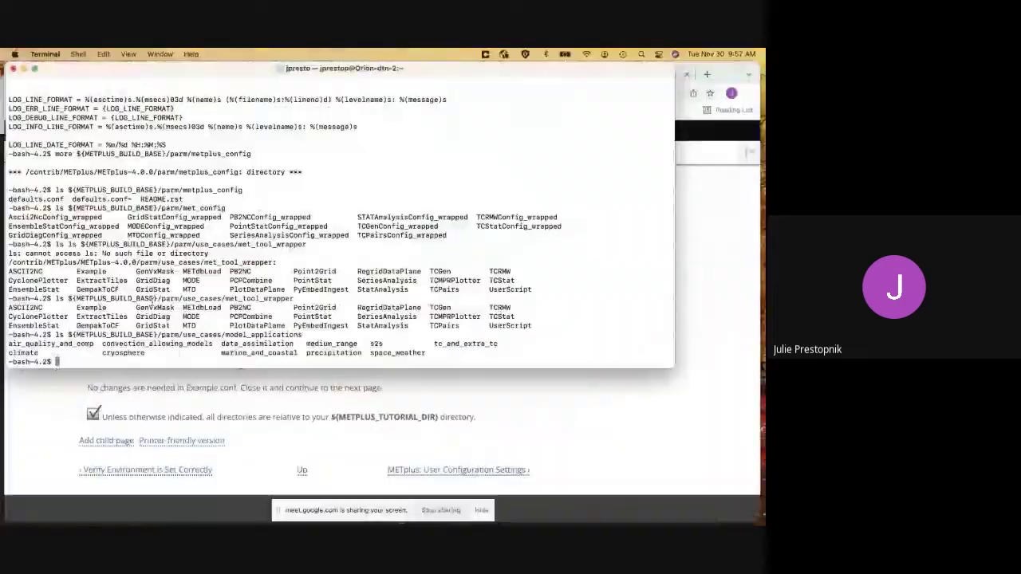
{"action": "key", "text": "super+v"}
{"action": "key", "text": "Return"}
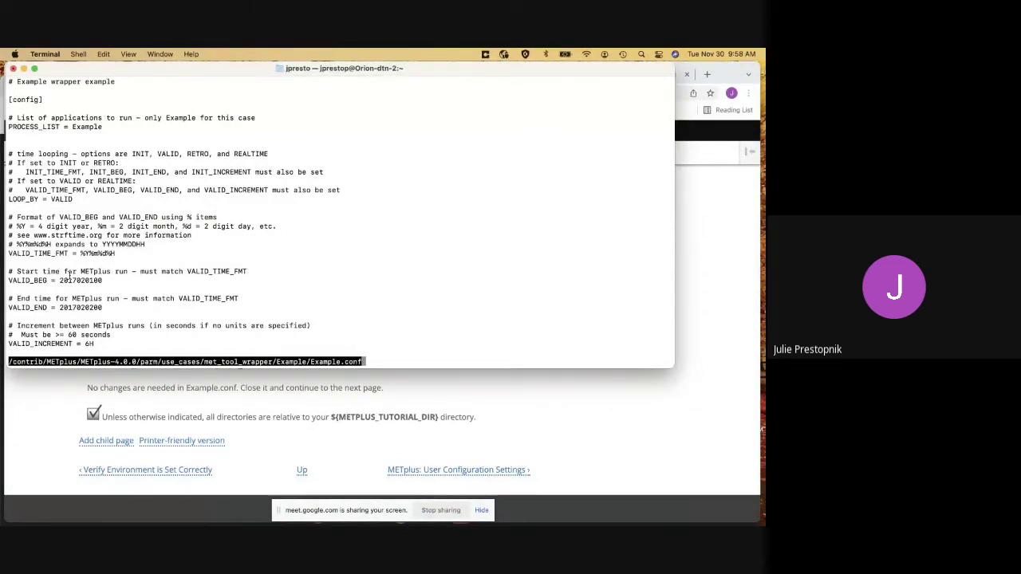
{"action": "key", "text": "space"}
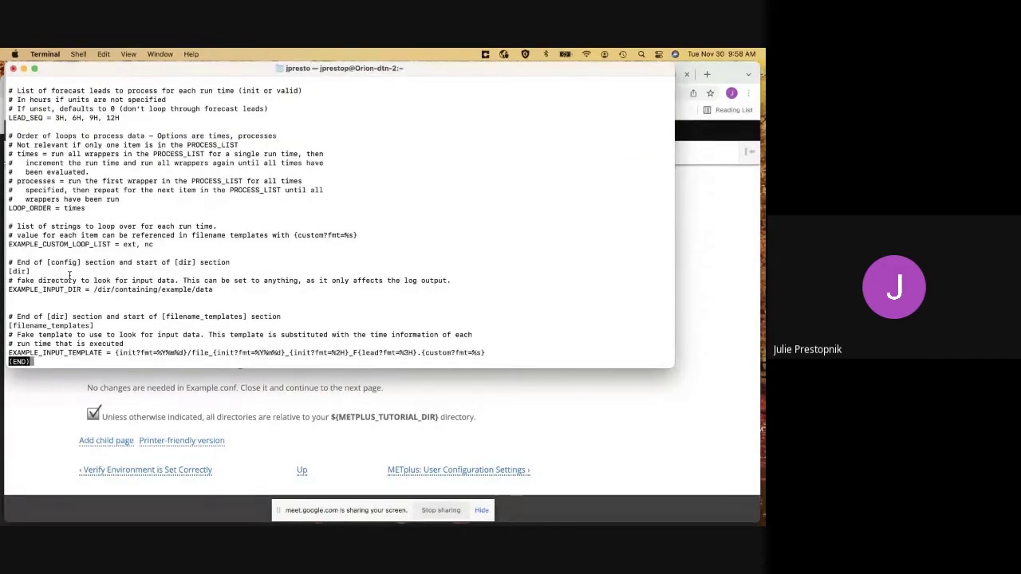
{"action": "key", "text": "q"}
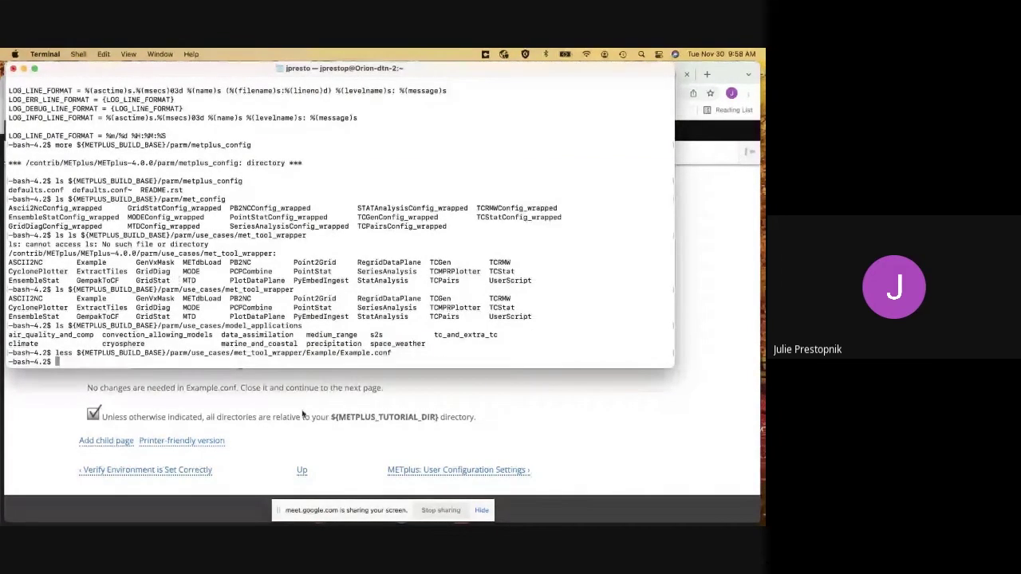
Go to the guide's METplus: User Configuration Settings page and read its introduction and first instruction
{"action": "left_click", "coordinate": [302, 413]}
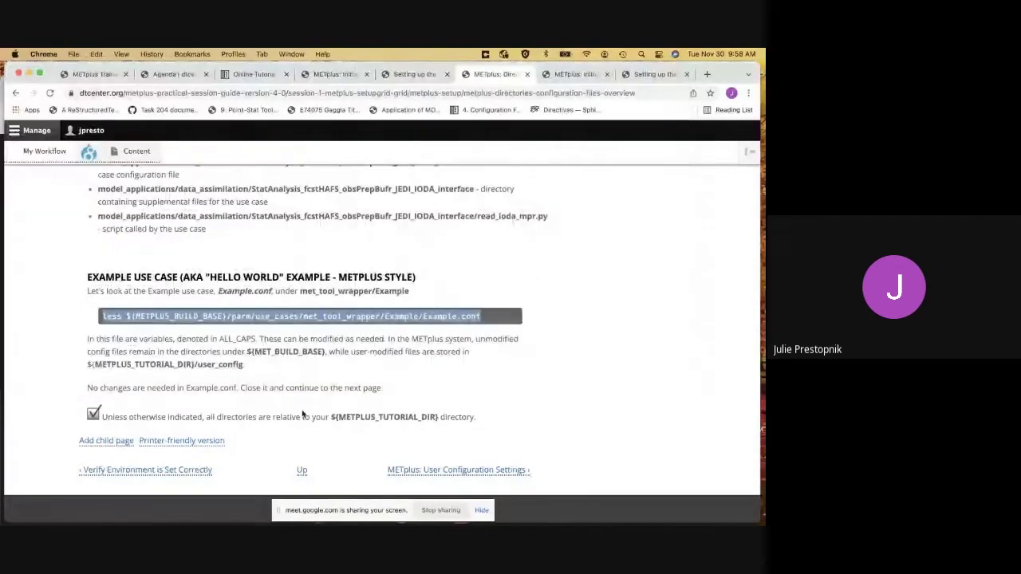
{"action": "left_click", "coordinate": [428, 472]}
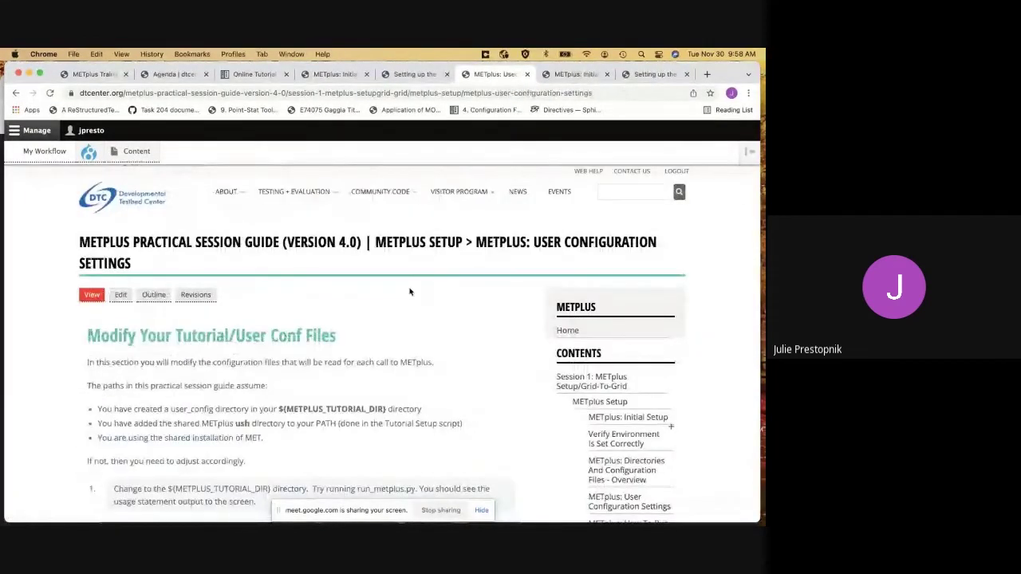
{"action": "scroll", "coordinate": [409, 292], "scroll_direction": "down", "scroll_amount": 6}
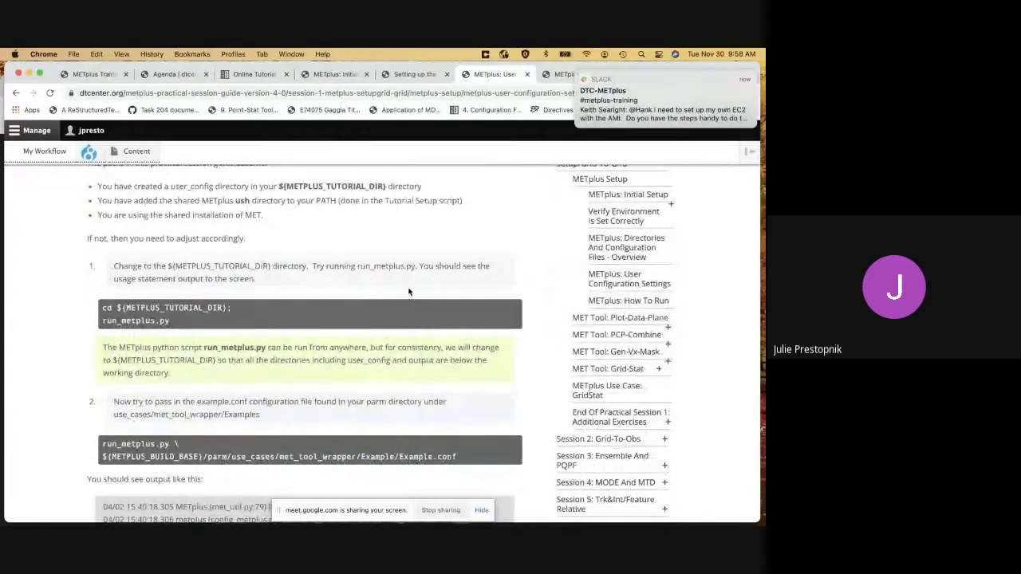
{"action": "scroll", "coordinate": [409, 292], "scroll_direction": "up", "scroll_amount": 2}
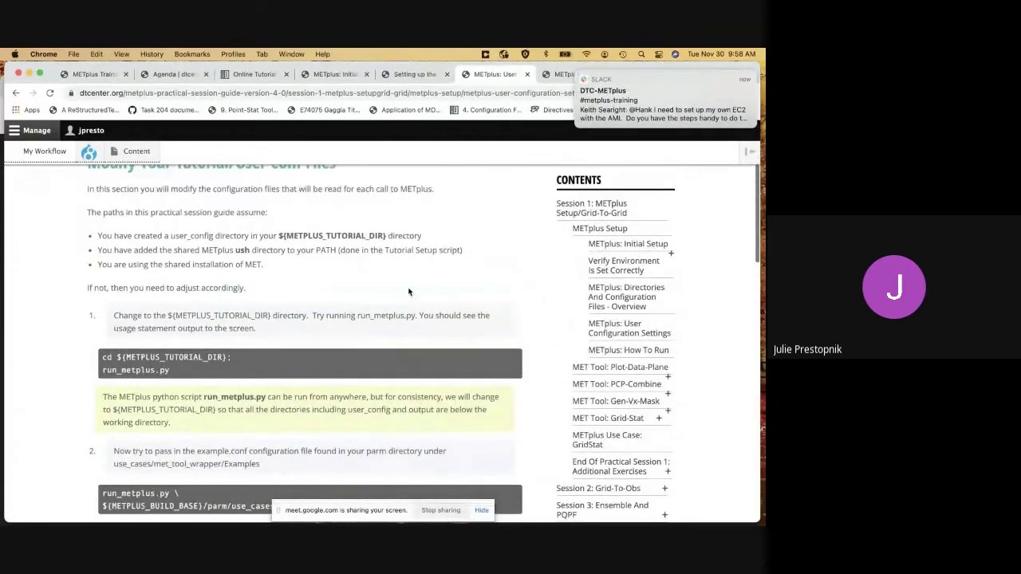
{"action": "scroll", "coordinate": [408, 292], "scroll_direction": "up", "scroll_amount": 1}
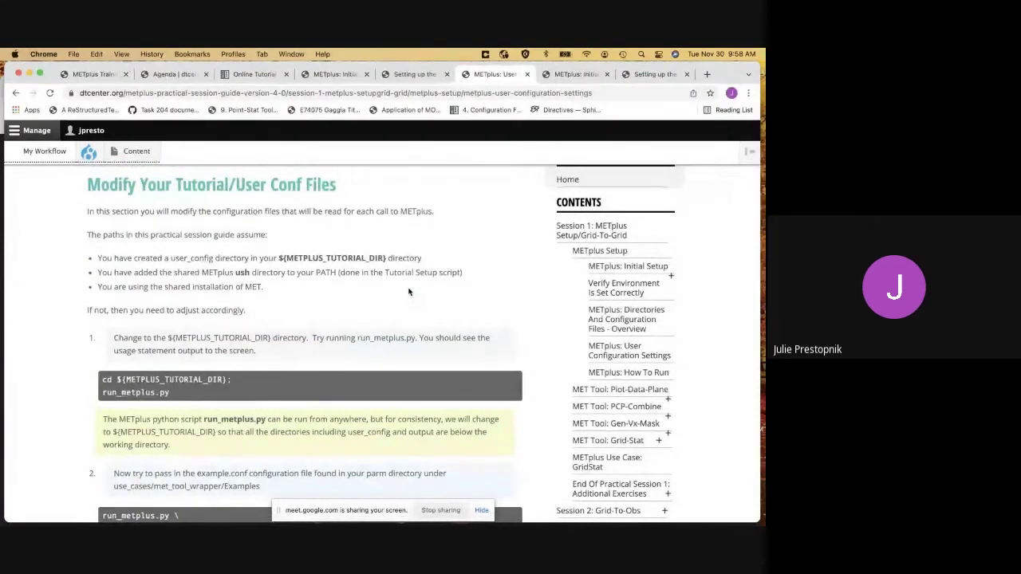
{"action": "scroll", "coordinate": [409, 292], "scroll_direction": "down", "scroll_amount": 1}
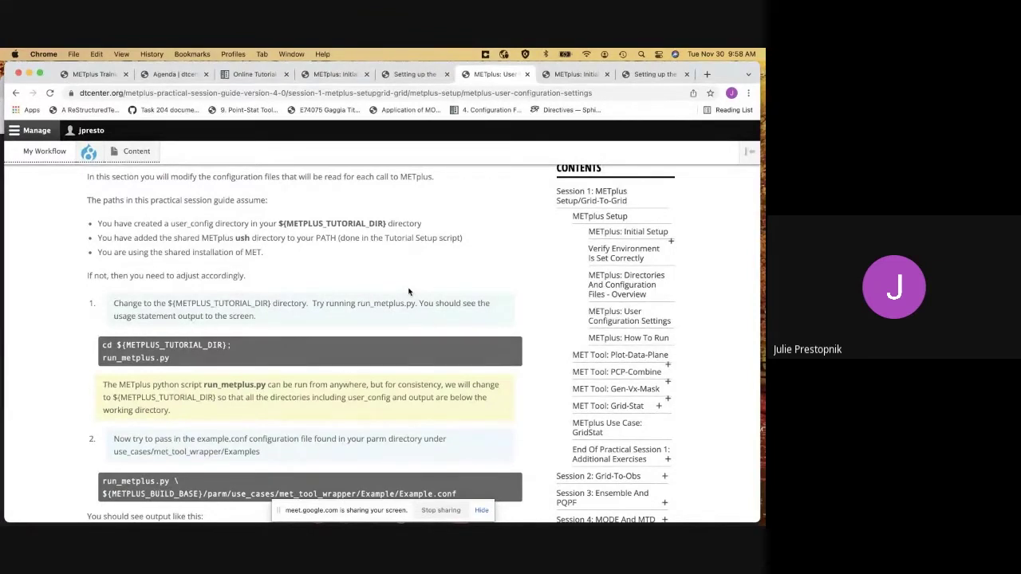
{"action": "scroll", "coordinate": [408, 292], "scroll_direction": "up", "scroll_amount": 1}
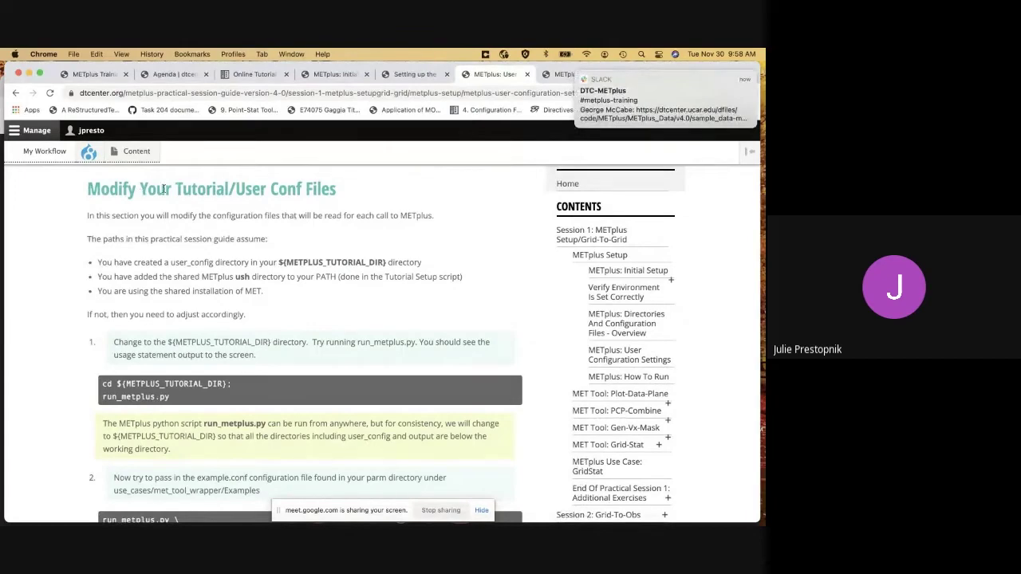
{"action": "scroll", "coordinate": [370, 195], "scroll_direction": "down", "scroll_amount": 2}
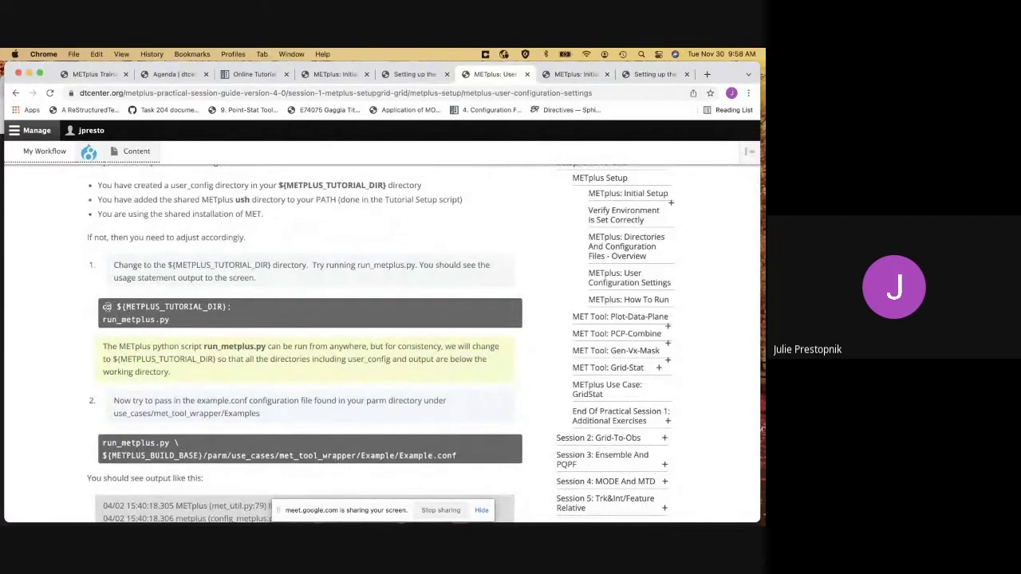
Copy "cd ${METPLUS_TUTORIAL_DIR};" and "run_metplus.py" from the guide's first instruction and run both in Terminal
{"action": "left_click_drag", "start_coordinate": [103, 307], "coordinate": [172, 319]}
{"action": "key", "text": "super+c"}
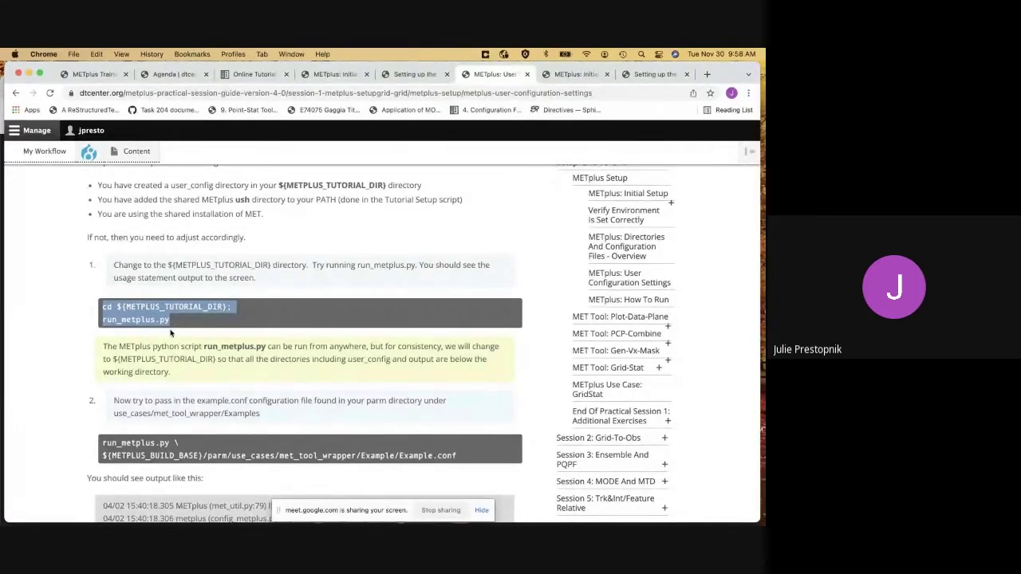
{"action": "key", "text": "ctrl+Up"}
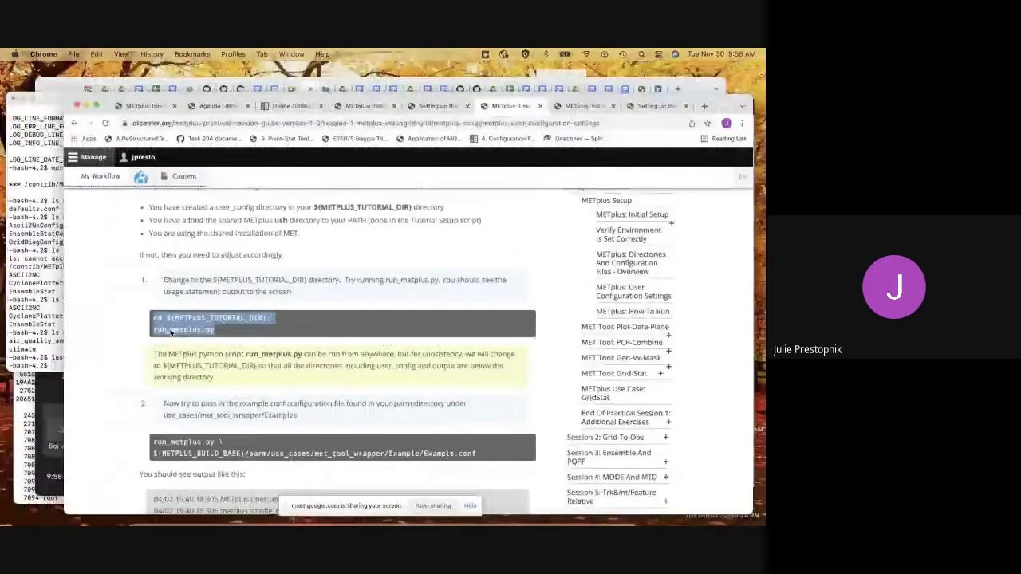
{"action": "left_click", "coordinate": [113, 323]}
{"action": "key", "text": "super+v"}
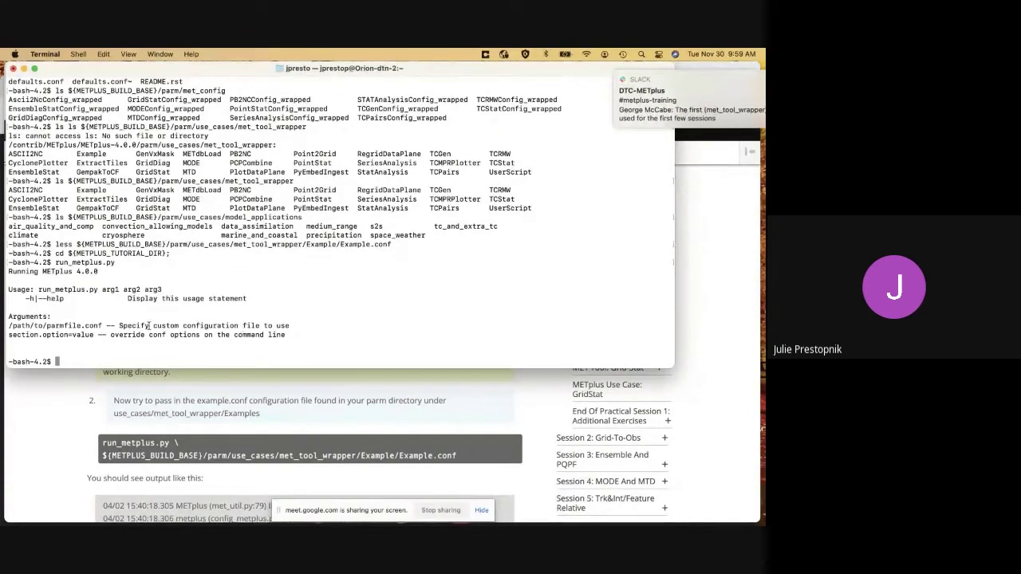
Copy the guide's two-line run_metplus.py command with ${METPLUS_BUILD_BASE}/parm/use_cases/met_tool_wrapper/Example/Example.conf and run it in Terminal
{"action": "left_click", "coordinate": [269, 403]}
{"action": "scroll", "coordinate": [160, 395], "scroll_direction": "down", "scroll_amount": 3}
{"action": "left_click_drag", "start_coordinate": [102, 389], "coordinate": [467, 399]}
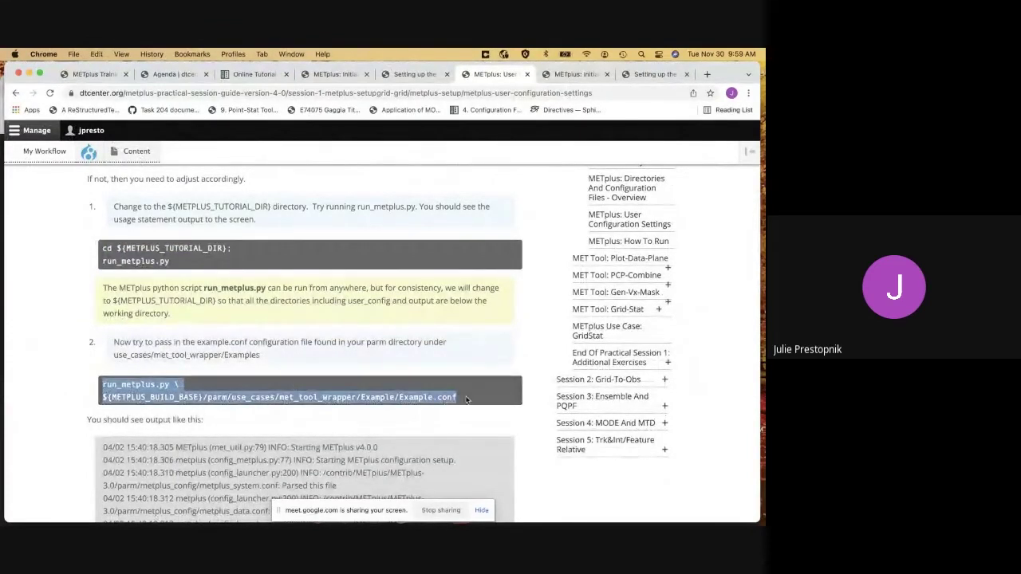
{"action": "left_click", "coordinate": [475, 383]}
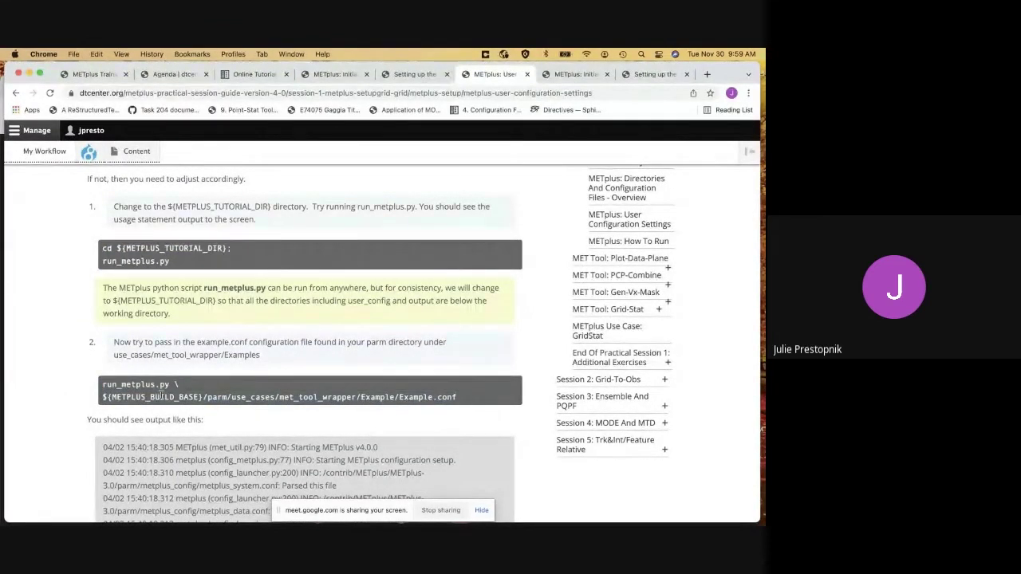
{"action": "left_click_drag", "start_coordinate": [104, 384], "coordinate": [462, 399]}
{"action": "key", "text": "super+c"}
{"action": "key", "text": "ctrl+Up"}
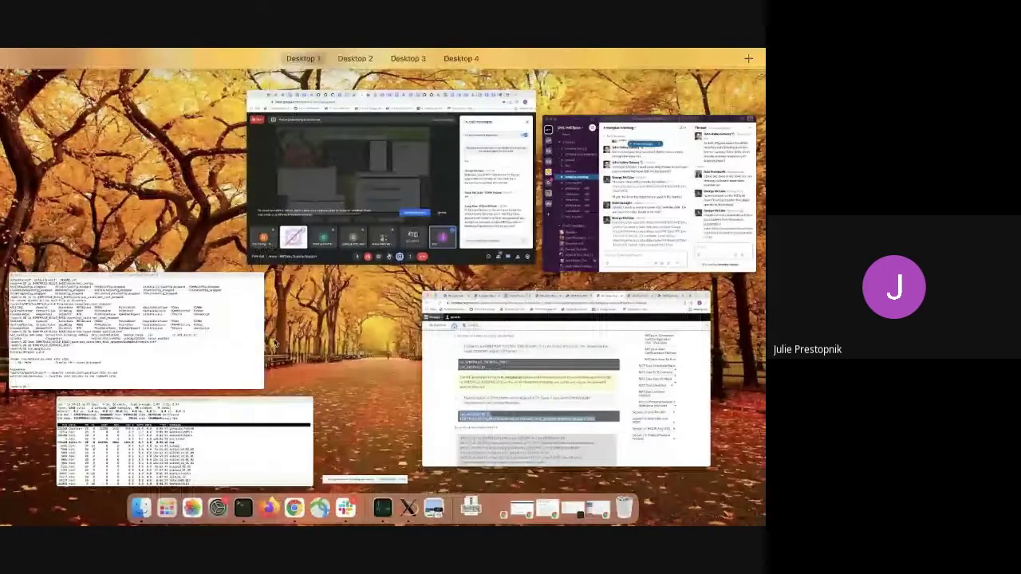
{"action": "left_click", "coordinate": [229, 329]}
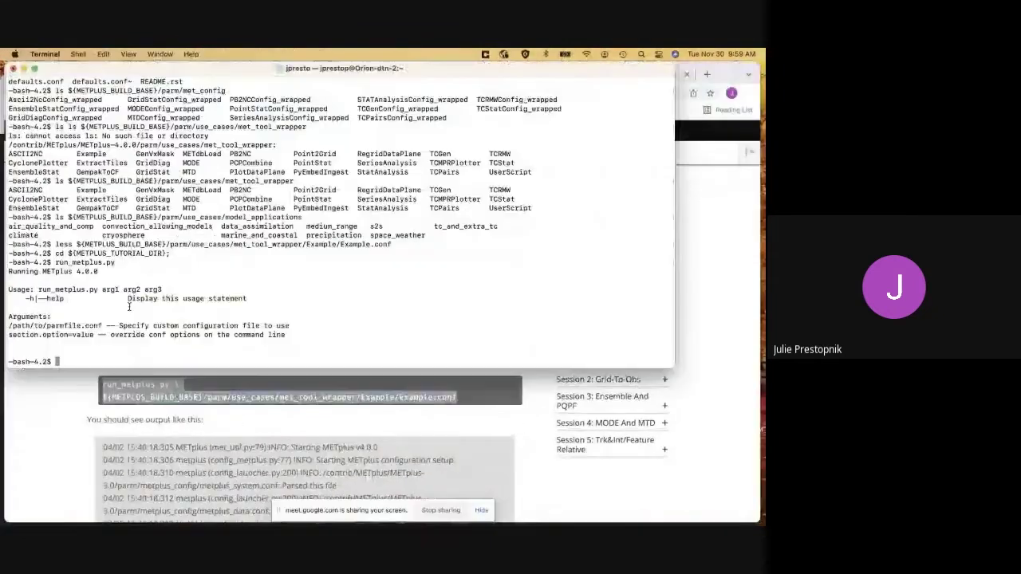
{"action": "key", "text": "super+v"}
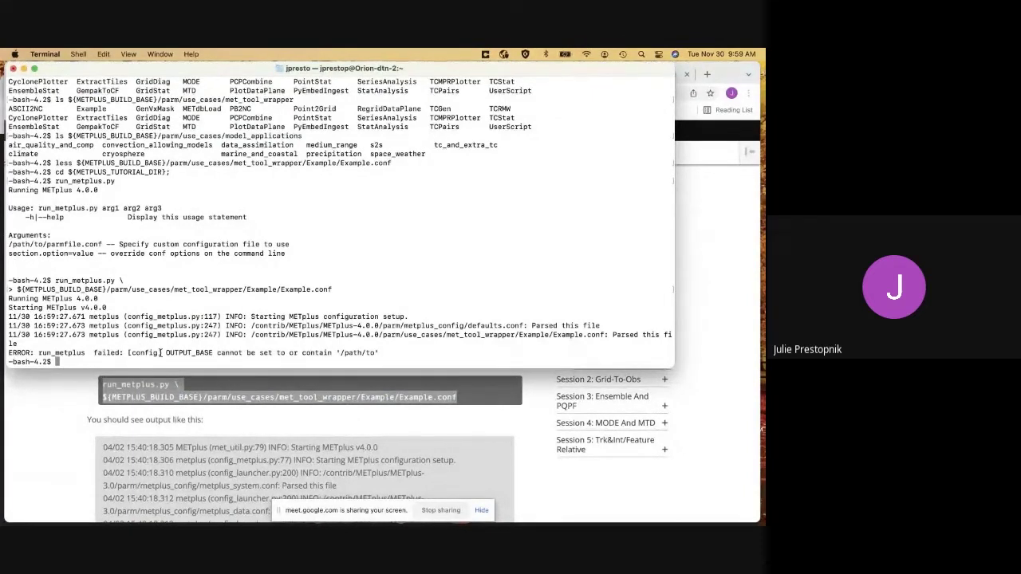
Highlight the OUTPUT_BASE error text in Terminal, and read on in the guide from the expected output to the defaults.conf and tutorial.conf instructions
{"action": "left_click_drag", "start_coordinate": [165, 352], "coordinate": [388, 353]}
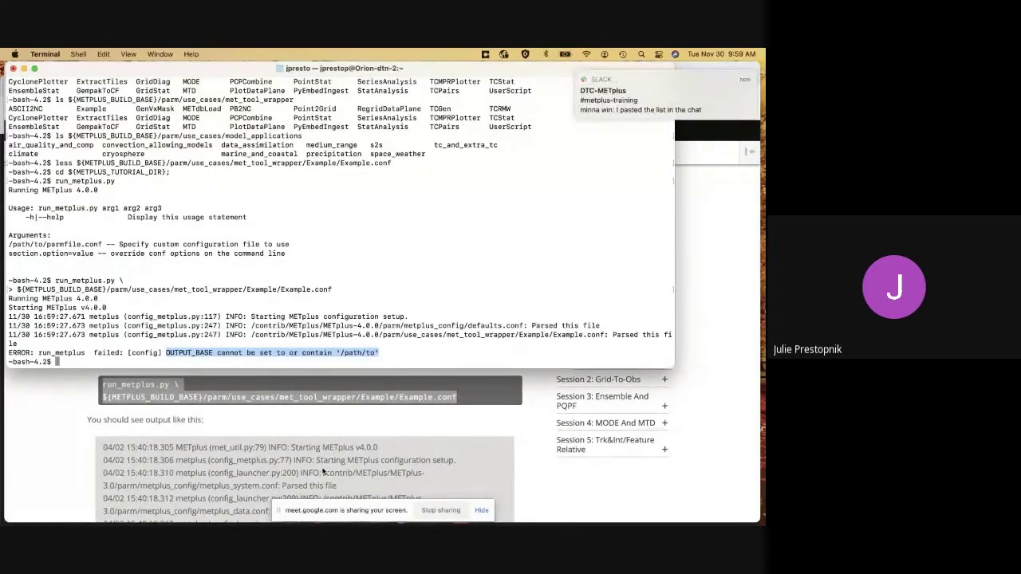
{"action": "left_click", "coordinate": [272, 432]}
{"action": "scroll", "coordinate": [272, 433], "scroll_direction": "down", "scroll_amount": 5}
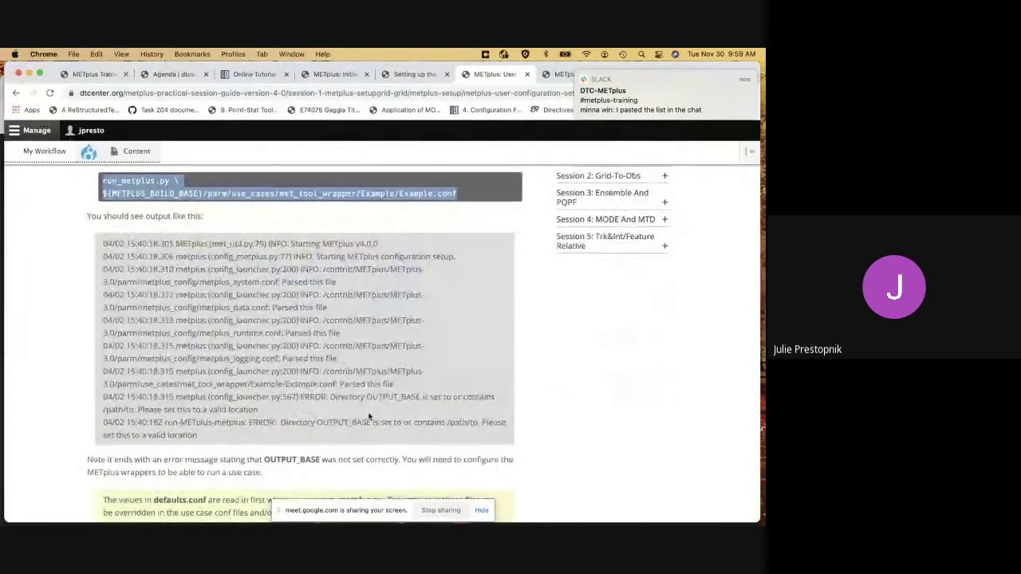
{"action": "scroll", "coordinate": [379, 443], "scroll_direction": "down", "scroll_amount": 1}
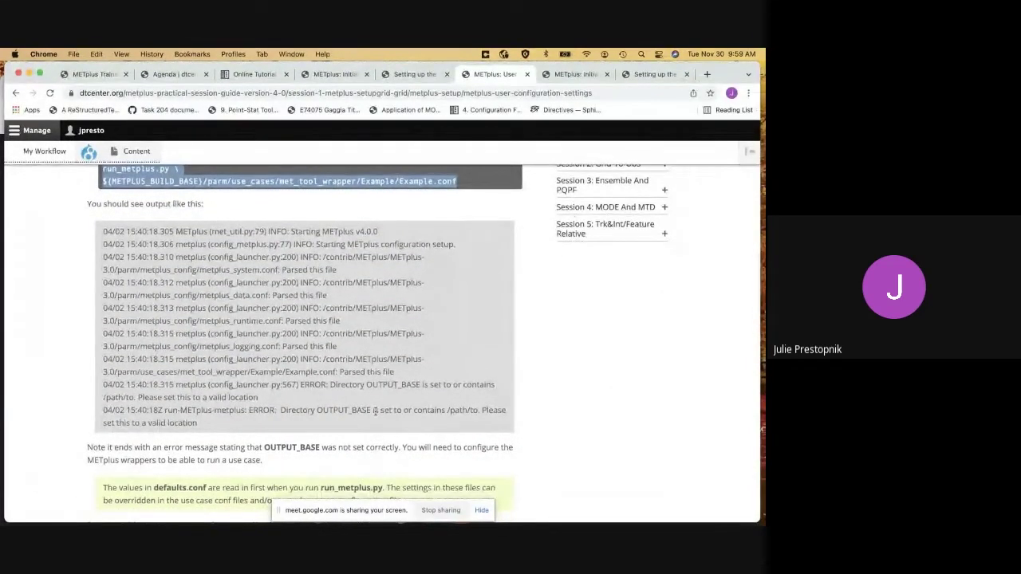
{"action": "scroll", "coordinate": [354, 425], "scroll_direction": "down", "scroll_amount": 4}
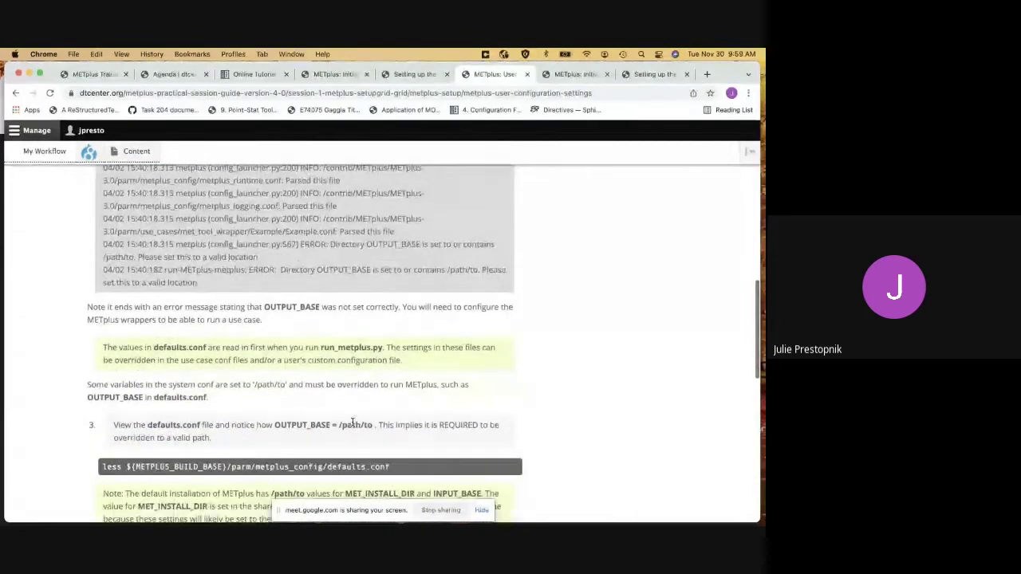
{"action": "scroll", "coordinate": [269, 410], "scroll_direction": "down", "scroll_amount": 2}
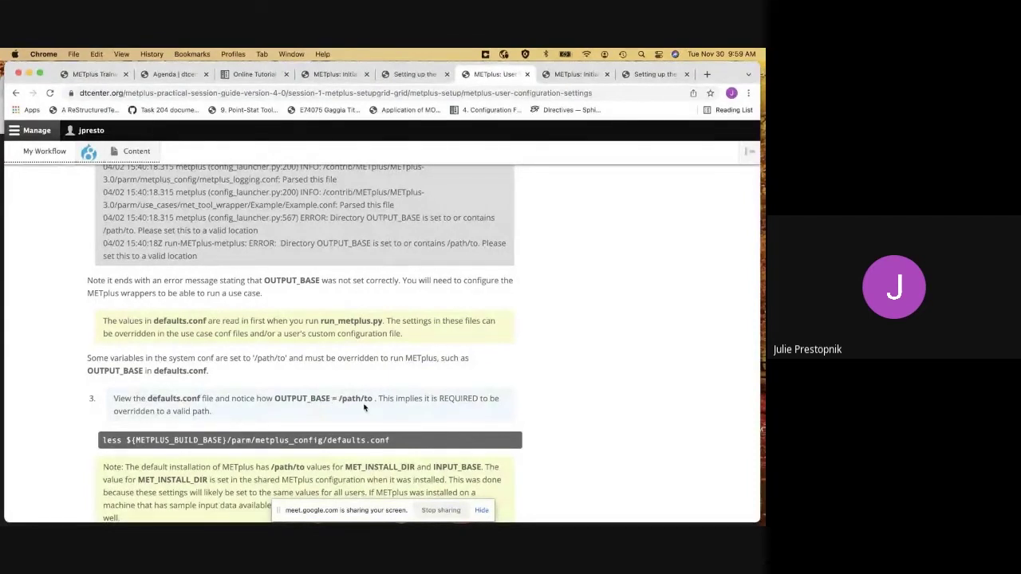
{"action": "scroll", "coordinate": [371, 398], "scroll_direction": "down", "scroll_amount": 5}
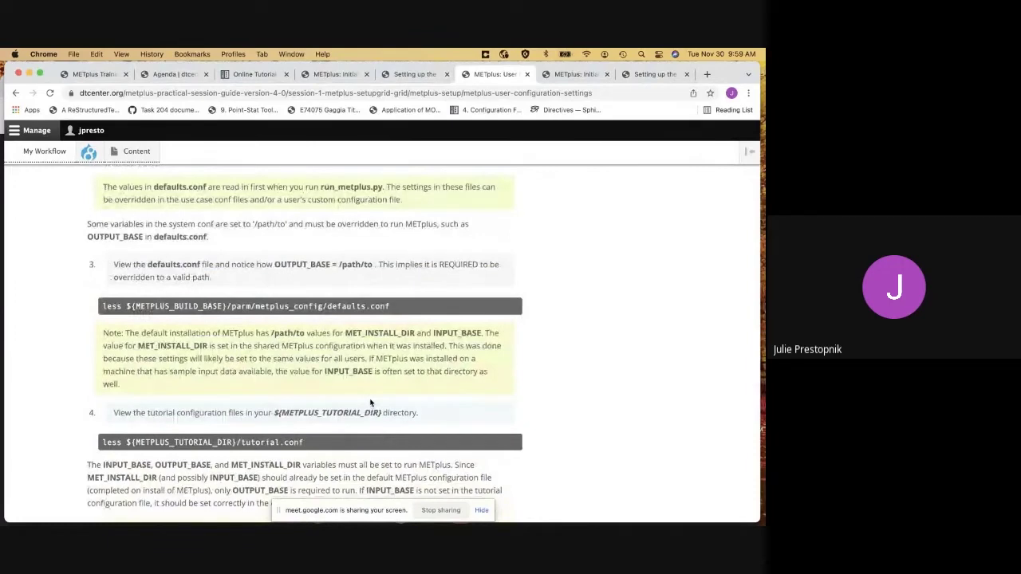
Copy "less ${METPLUS_TUTORIAL_DIR}/tutorial.conf" from the guide's fourth instruction and run it in Terminal
{"action": "scroll", "coordinate": [370, 402], "scroll_direction": "down", "scroll_amount": 3}
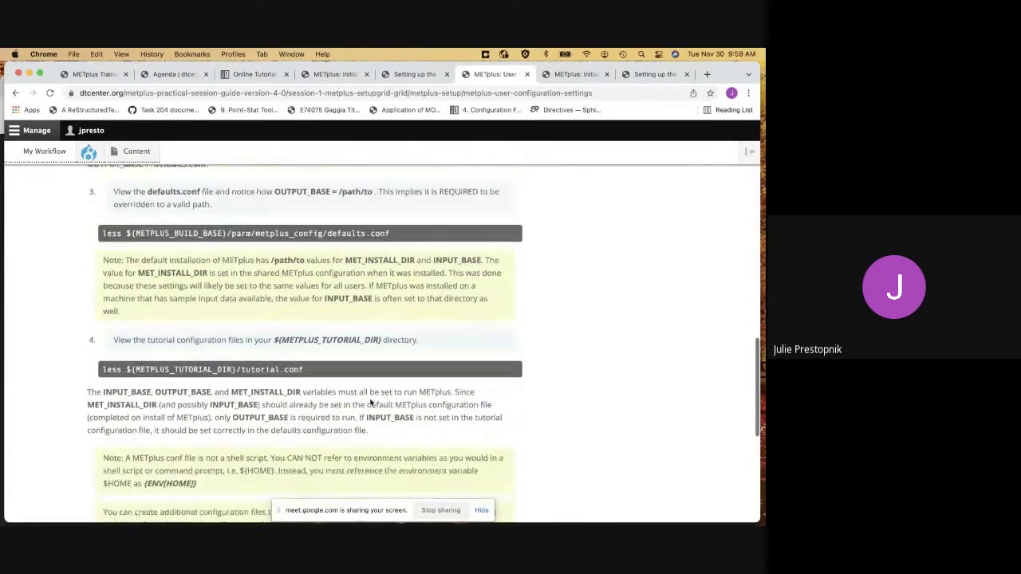
{"action": "scroll", "coordinate": [370, 400], "scroll_direction": "down", "scroll_amount": 2}
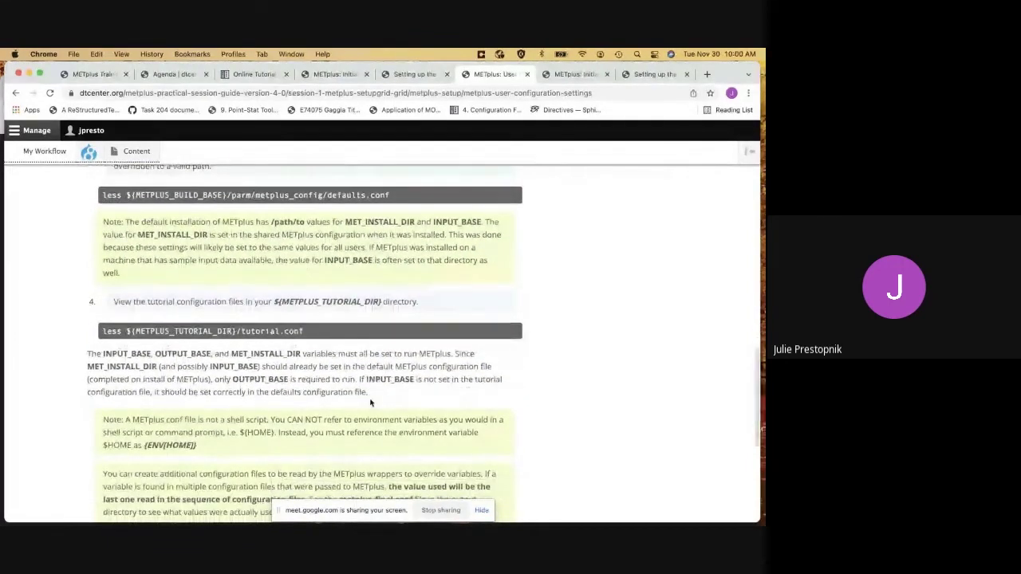
{"action": "scroll", "coordinate": [370, 403], "scroll_direction": "down", "scroll_amount": 2}
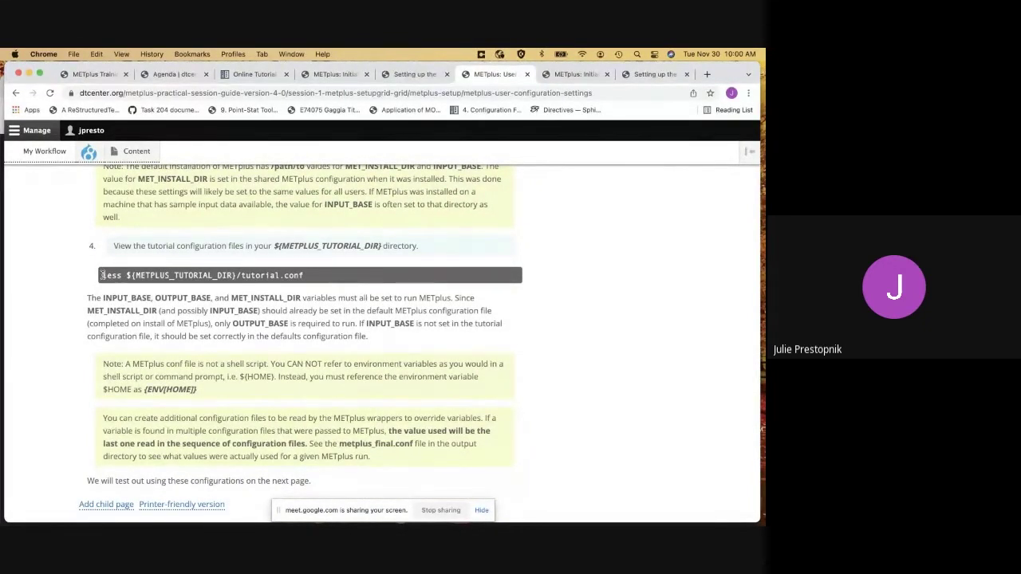
{"action": "left_click_drag", "start_coordinate": [103, 275], "coordinate": [278, 287]}
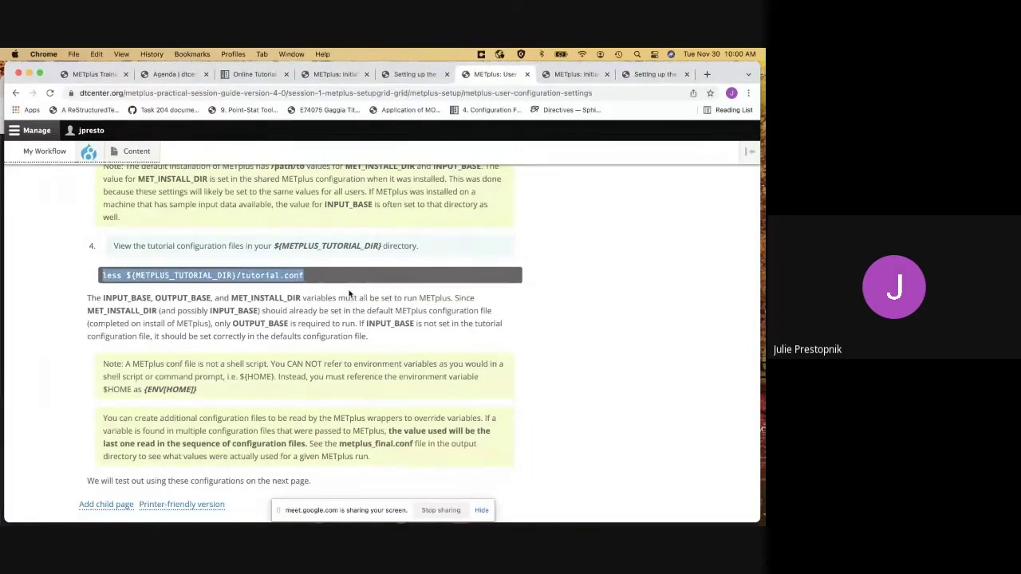
{"action": "key", "text": "ctrl+Up"}
{"action": "left_click", "coordinate": [142, 306]}
{"action": "key", "text": "super+v"}
{"action": "key", "text": "Return"}
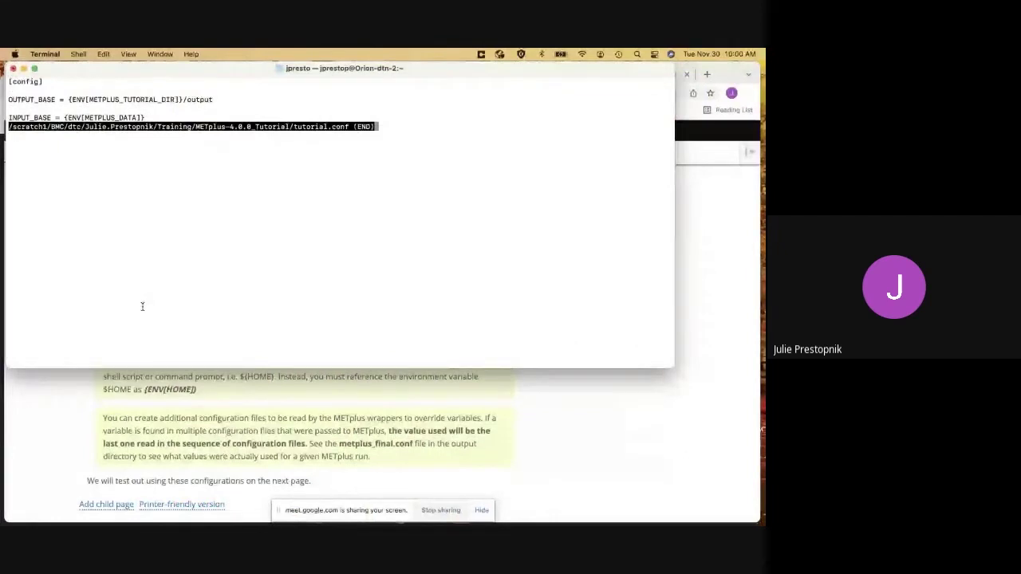
Highlight the OUTPUT_BASE value {ENV[METPLUS_TUTORIAL_DIR]}/output in tutorial.conf and quit the file view
{"action": "left_click_drag", "start_coordinate": [70, 99], "coordinate": [219, 99]}
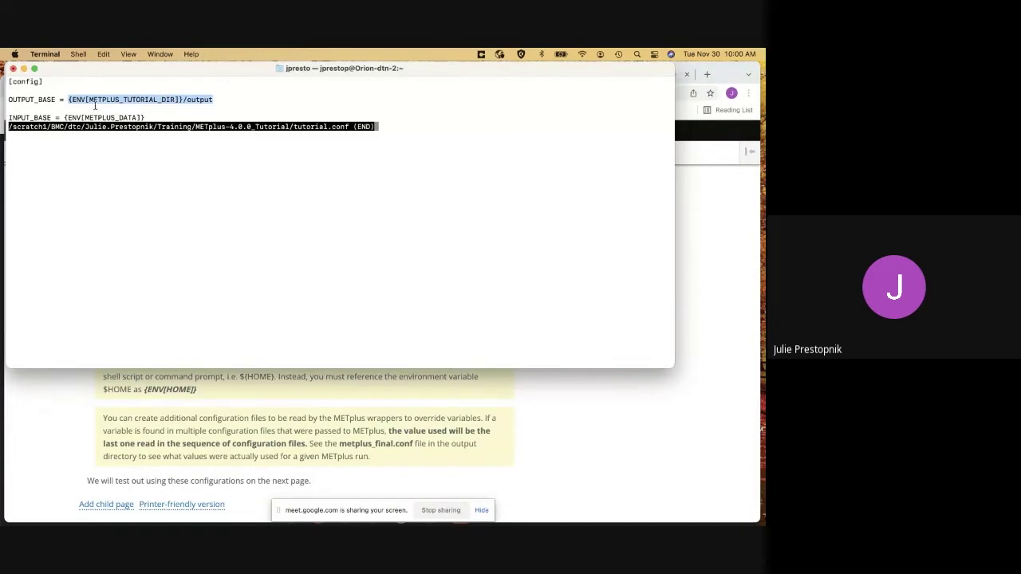
{"action": "left_click", "coordinate": [219, 108]}
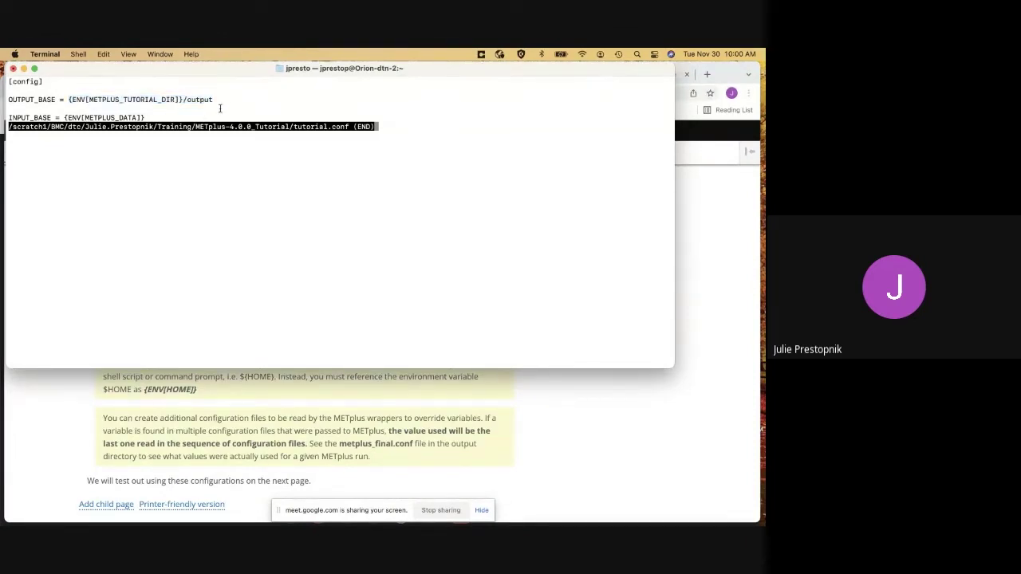
{"action": "key", "text": "q"}
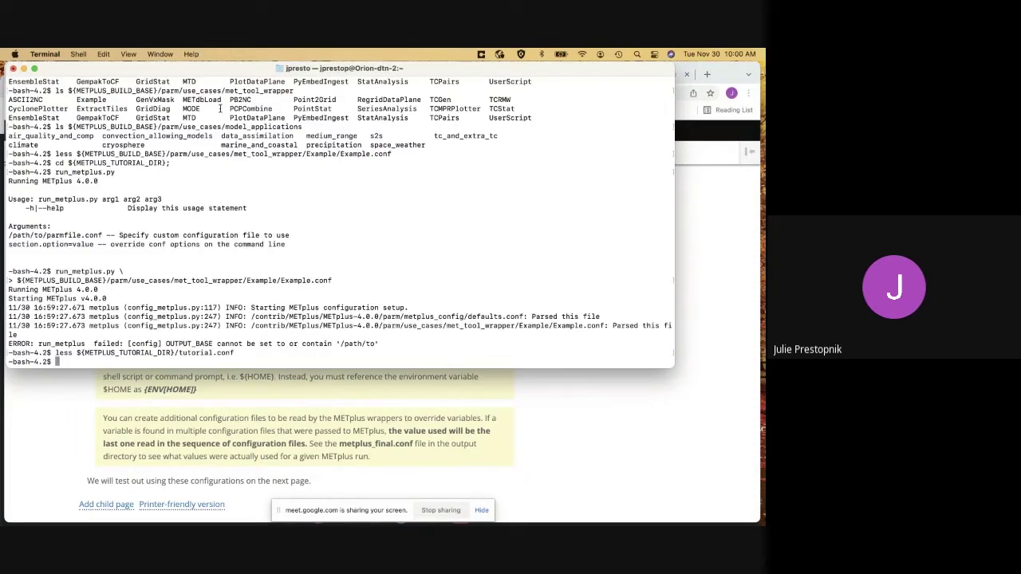
Switch back to the guide in Chrome and review the User Configuration Settings page from the Example.conf run command to its closing notes
{"action": "left_click", "coordinate": [265, 429]}
{"action": "scroll", "coordinate": [377, 403], "scroll_direction": "up", "scroll_amount": 1}
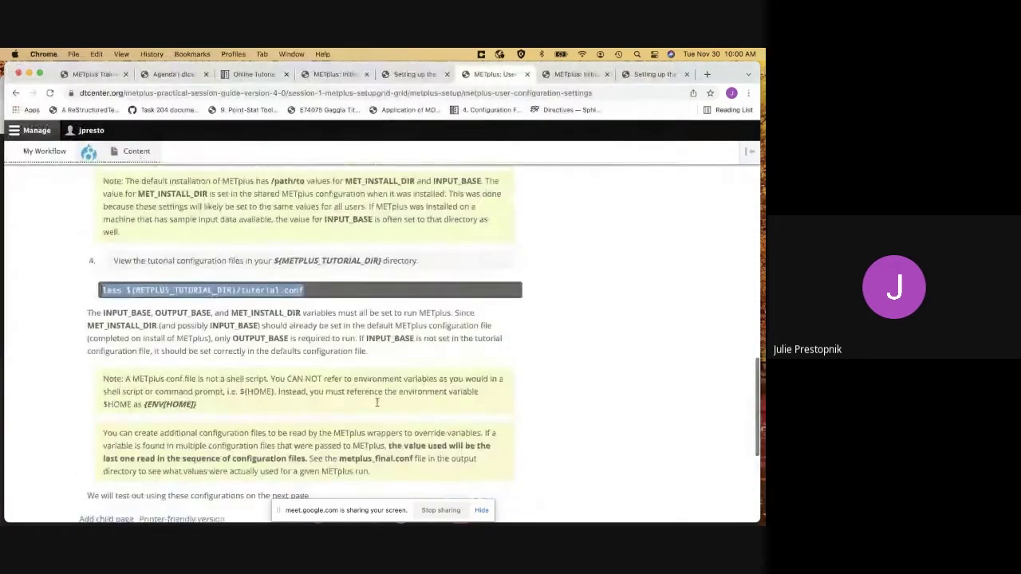
{"action": "scroll", "coordinate": [377, 403], "scroll_direction": "up", "scroll_amount": 10}
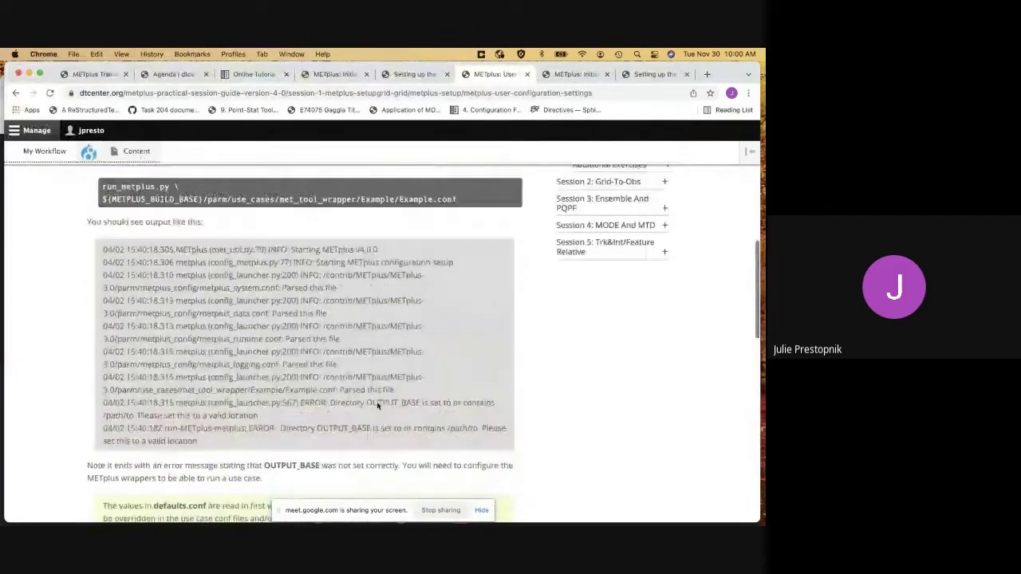
{"action": "scroll", "coordinate": [378, 406], "scroll_direction": "up", "scroll_amount": 3}
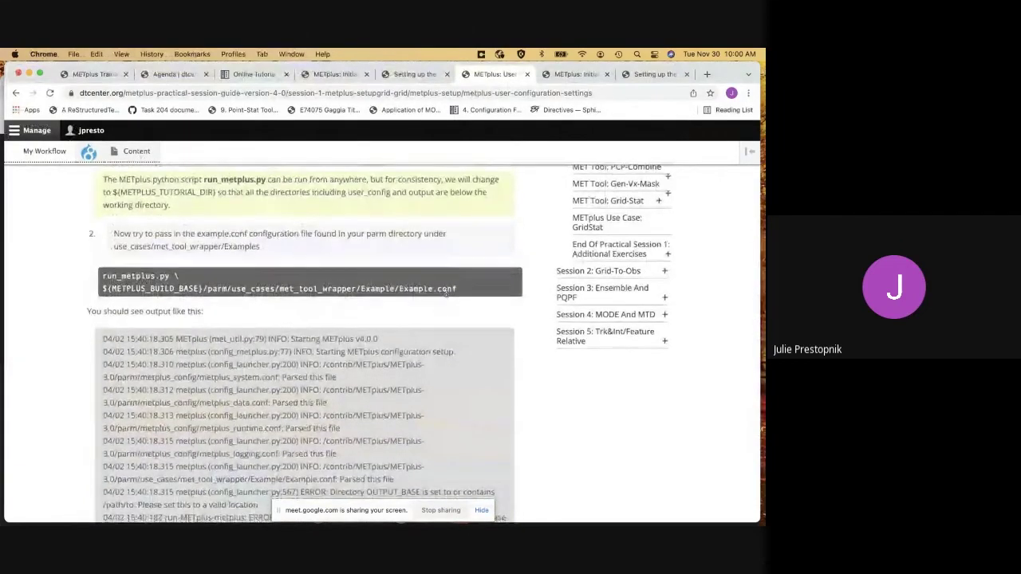
{"action": "scroll", "coordinate": [446, 293], "scroll_direction": "down", "scroll_amount": 12}
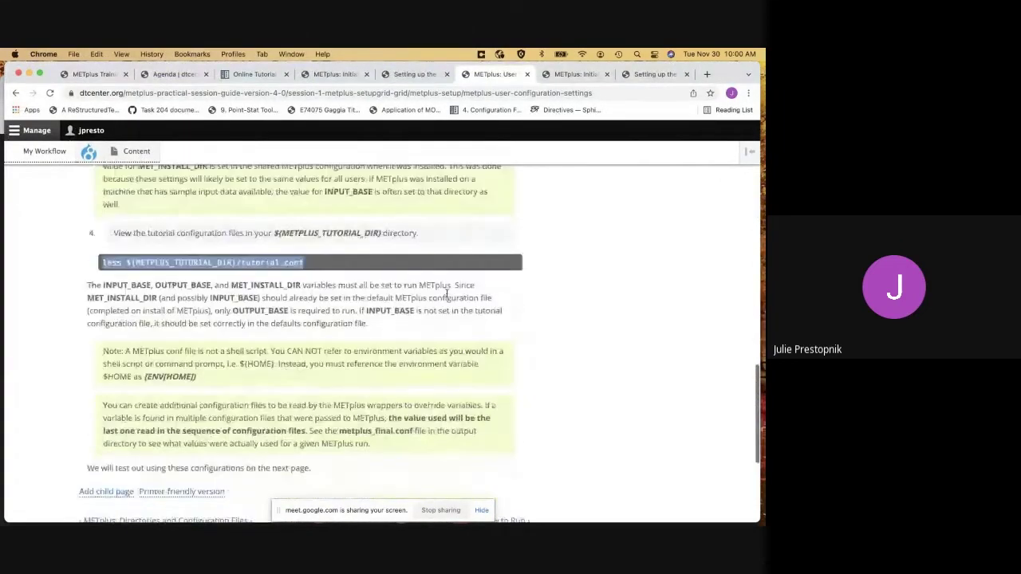
{"action": "scroll", "coordinate": [447, 293], "scroll_direction": "down", "scroll_amount": 3}
Go to the guide's METplus: How To Run page and highlight Example.conf and tutorial.conf in the second instruction's run command
{"action": "left_click", "coordinate": [489, 427]}
{"action": "scroll", "coordinate": [378, 319], "scroll_direction": "down", "scroll_amount": 4}
{"action": "scroll", "coordinate": [378, 319], "scroll_direction": "down", "scroll_amount": 3}
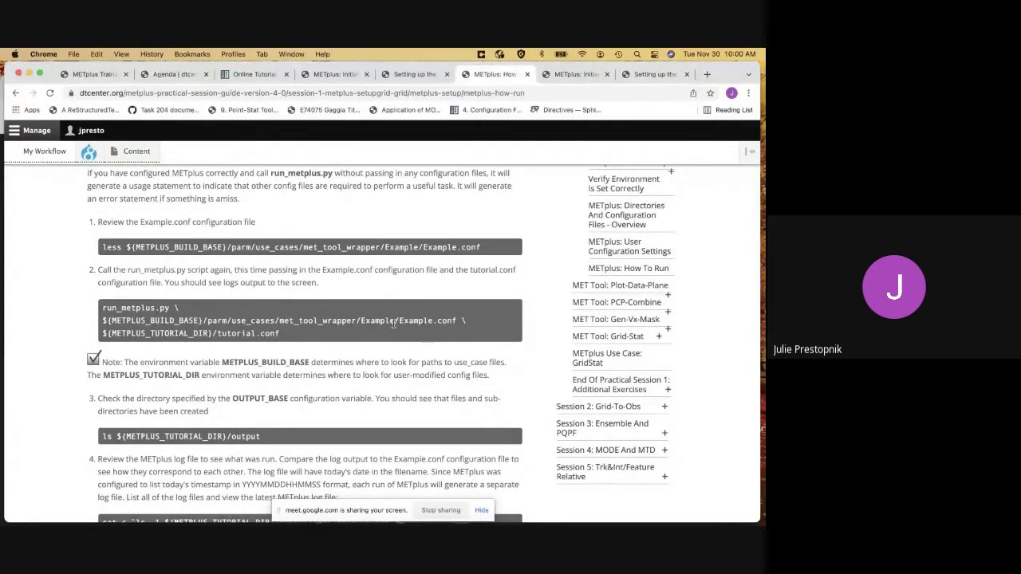
{"action": "left_click_drag", "start_coordinate": [398, 320], "coordinate": [455, 320]}
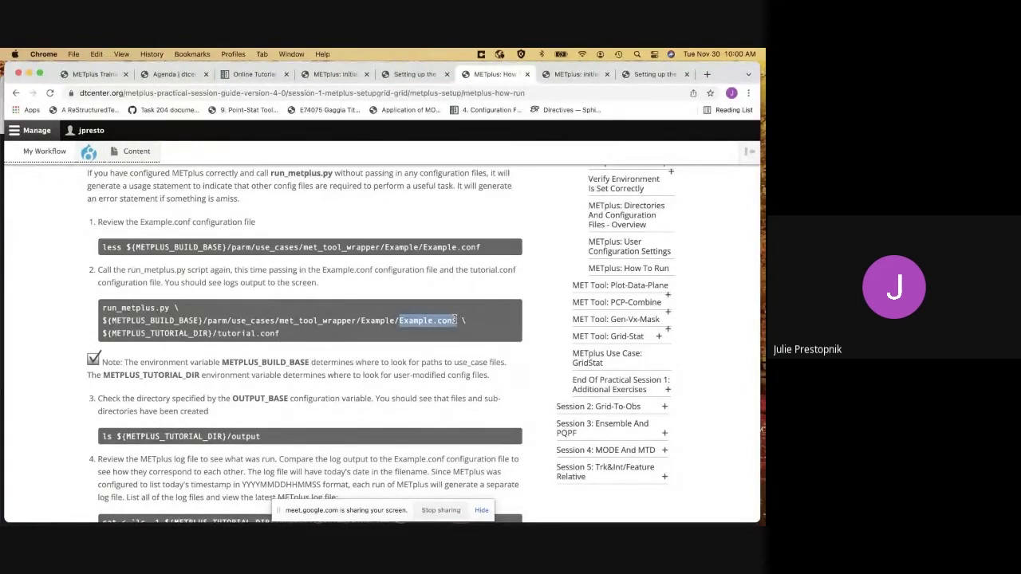
{"action": "left_click", "coordinate": [412, 336]}
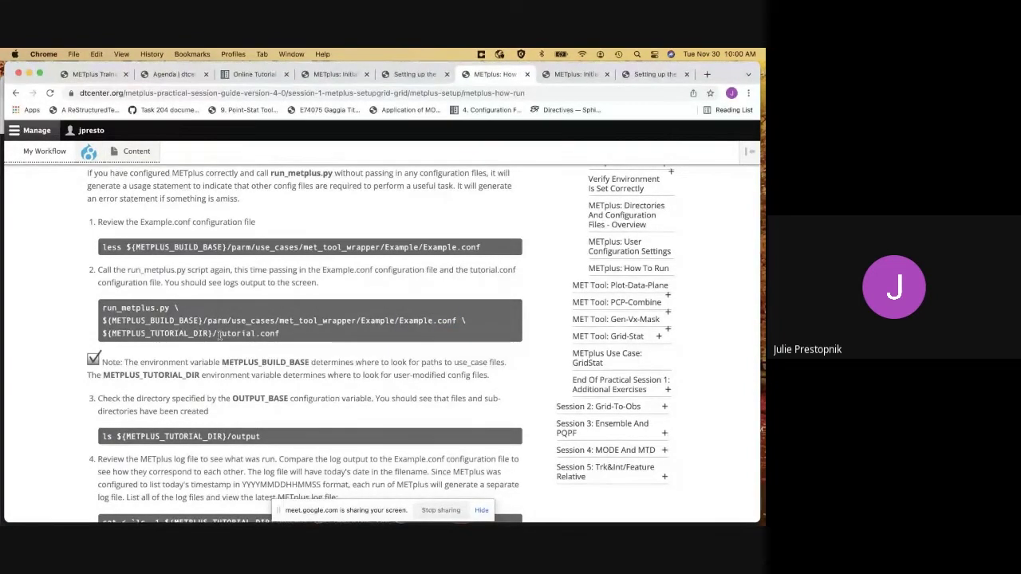
{"action": "left_click_drag", "start_coordinate": [217, 334], "coordinate": [280, 335]}
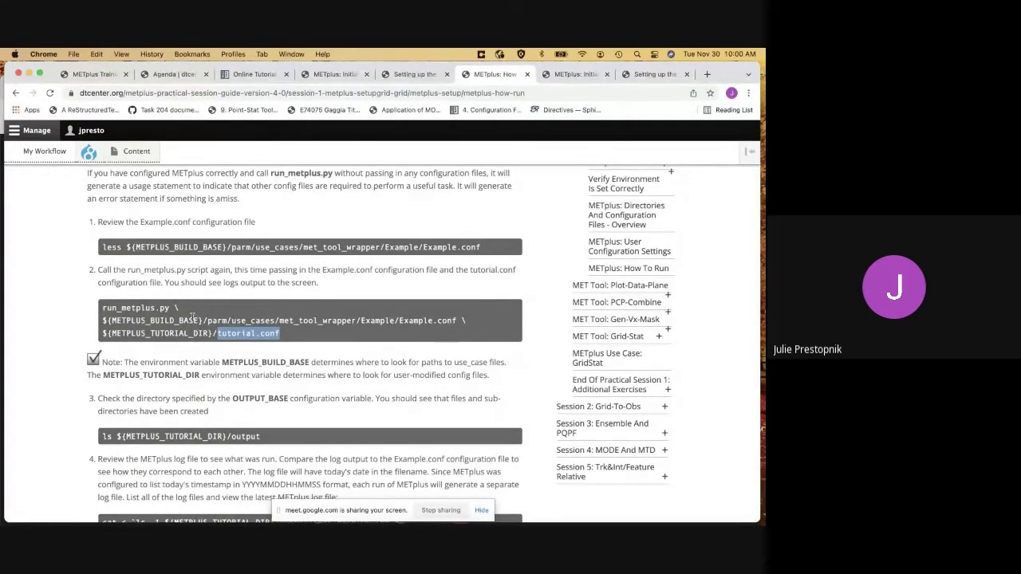
Copy the guide's run_metplus.py command with Example.conf and ${METPLUS_TUTORIAL_DIR}/tutorial.conf and run it in Terminal
{"action": "left_click_drag", "start_coordinate": [103, 309], "coordinate": [284, 337]}
{"action": "key", "text": "super+c"}
{"action": "key", "text": "ctrl+Up"}
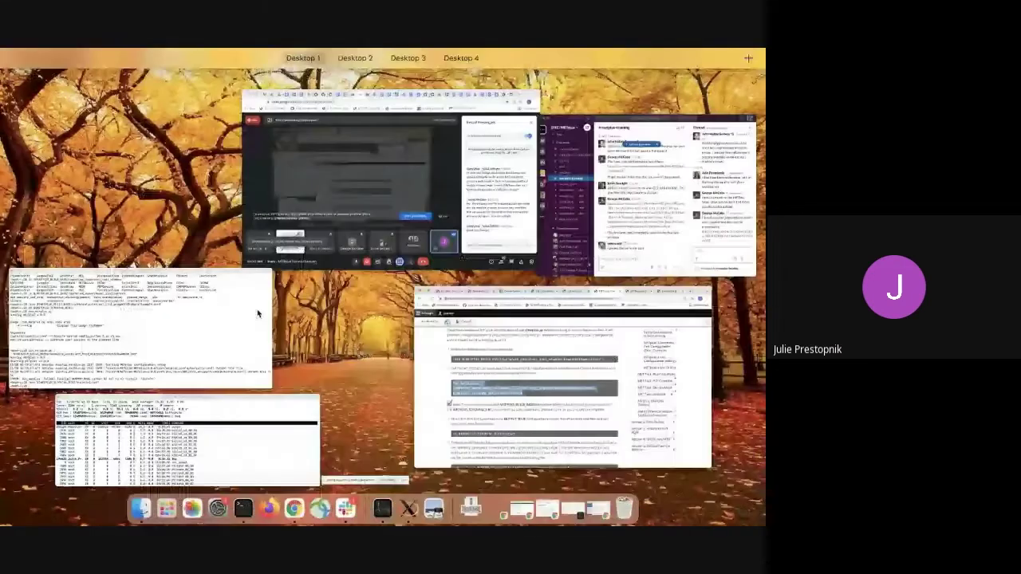
{"action": "left_click", "coordinate": [258, 313]}
{"action": "key", "text": "super+v"}
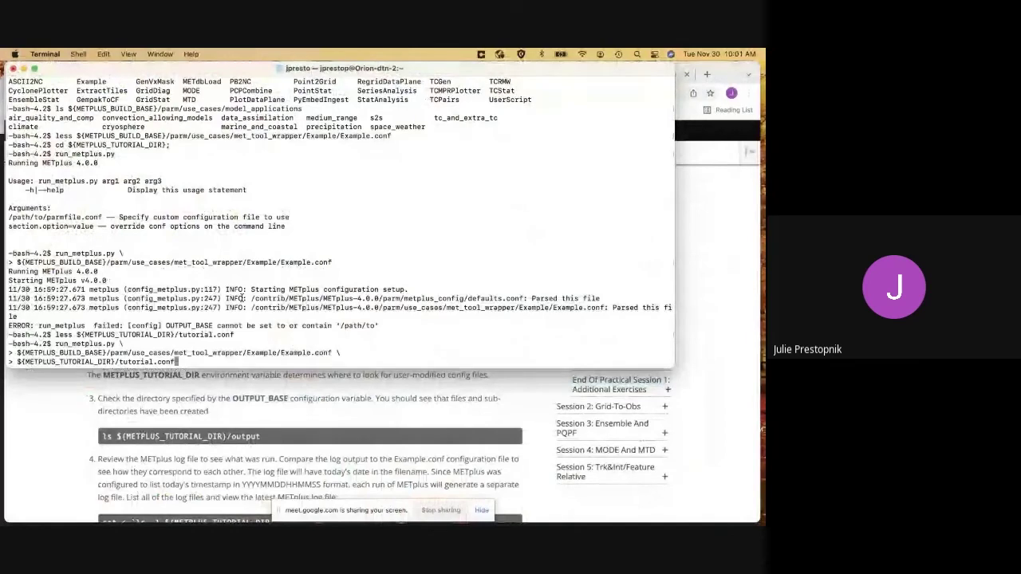
{"action": "key", "text": "Return"}
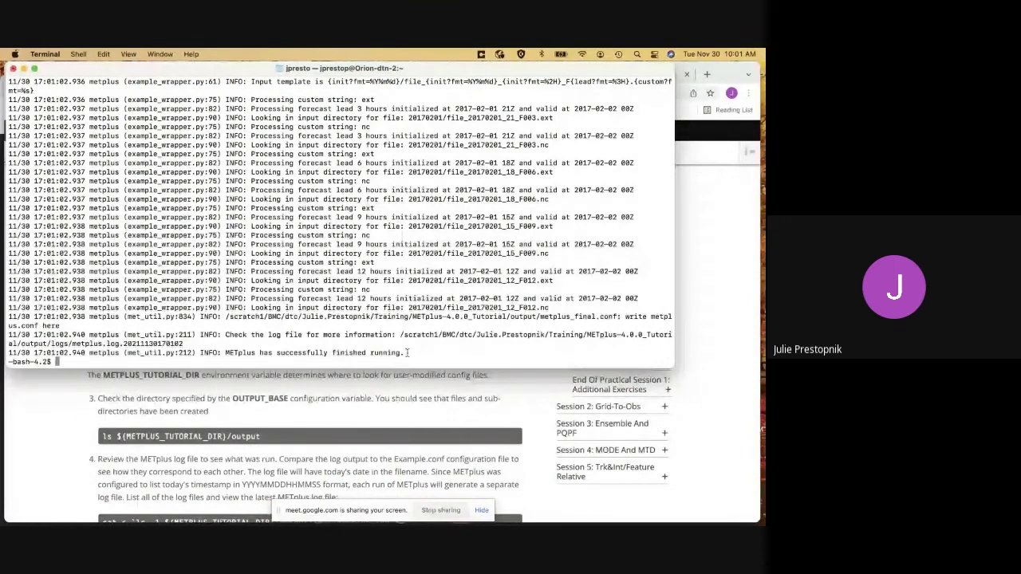
Examine the METplus run log in Terminal from its end back to the configuration setup lines at the start
{"action": "scroll", "coordinate": [344, 453], "scroll_direction": "down", "scroll_amount": 3}
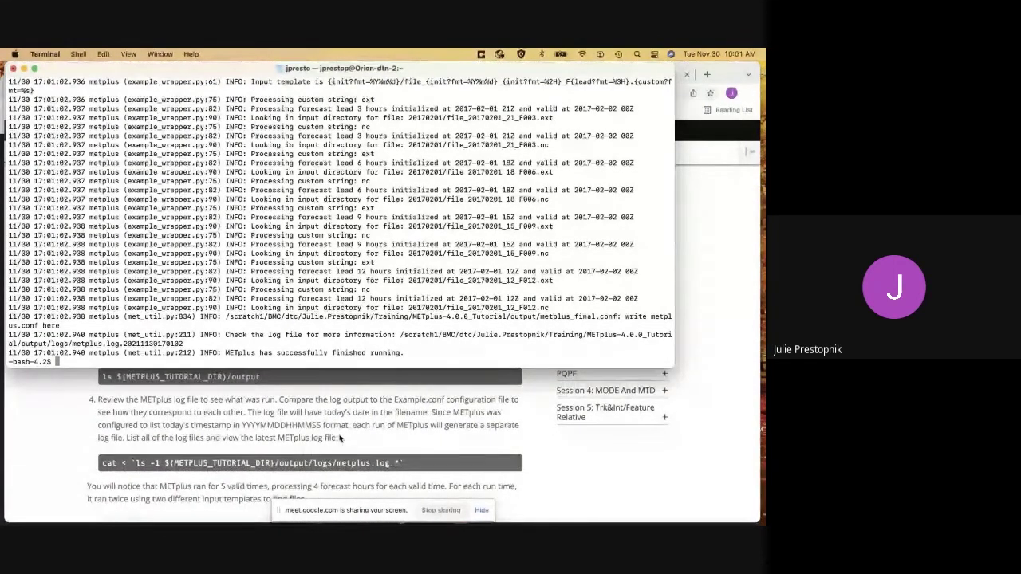
{"action": "scroll", "coordinate": [337, 279], "scroll_direction": "up", "scroll_amount": 3}
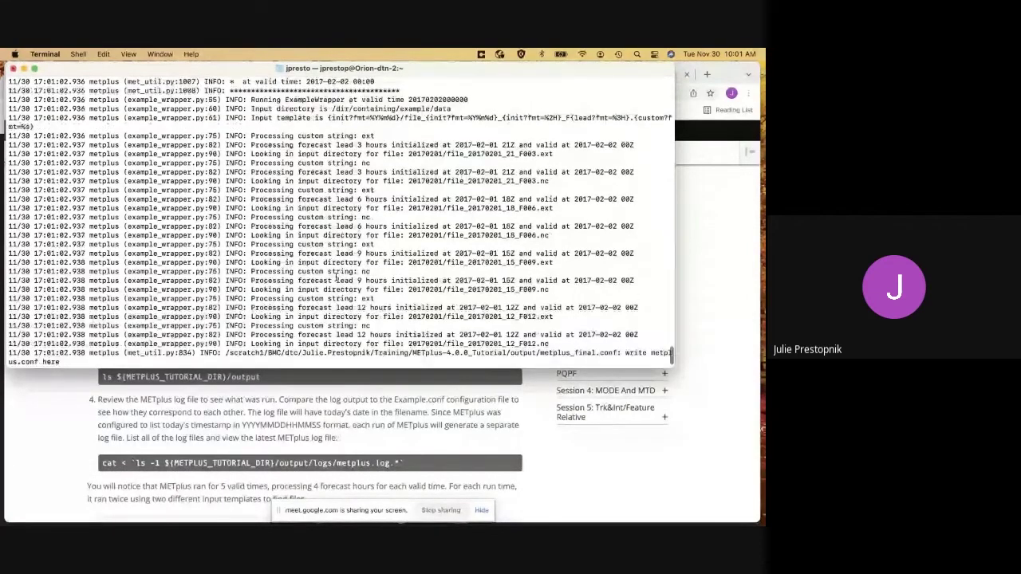
{"action": "scroll", "coordinate": [337, 278], "scroll_direction": "up", "scroll_amount": 6}
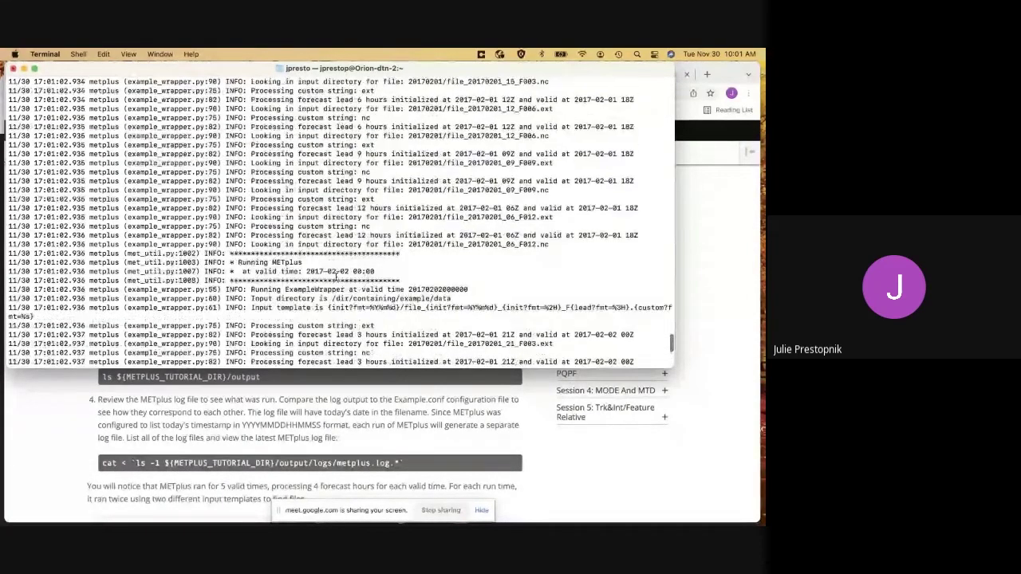
{"action": "scroll", "coordinate": [337, 278], "scroll_direction": "up", "scroll_amount": 5}
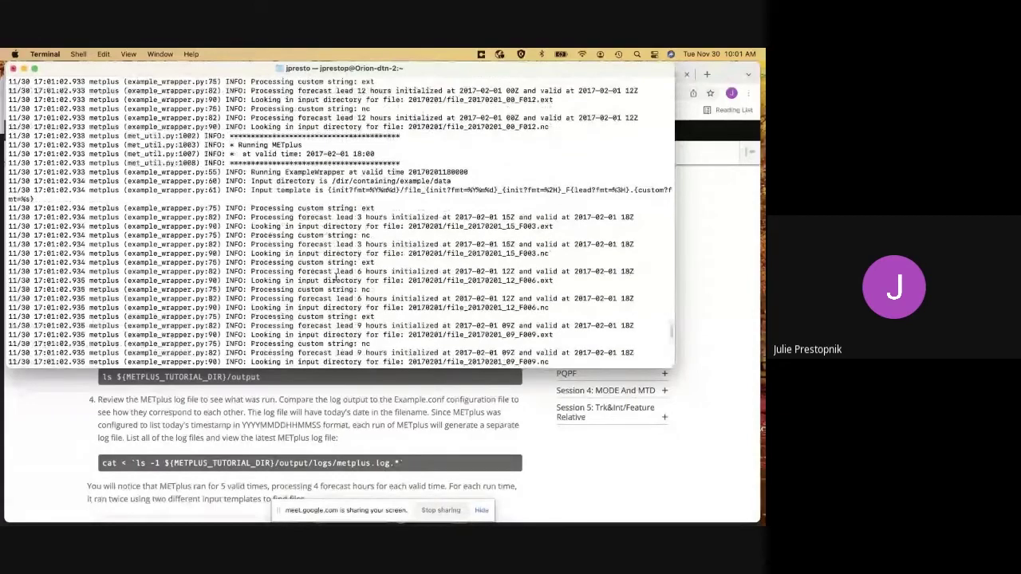
{"action": "scroll", "coordinate": [337, 278], "scroll_direction": "up", "scroll_amount": 15}
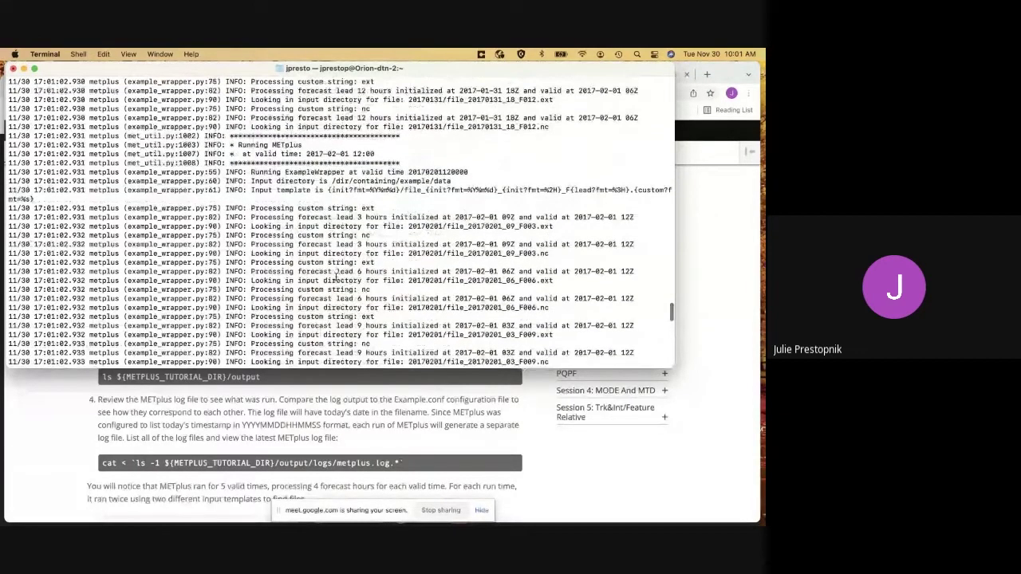
{"action": "scroll", "coordinate": [337, 279], "scroll_direction": "up", "scroll_amount": 6}
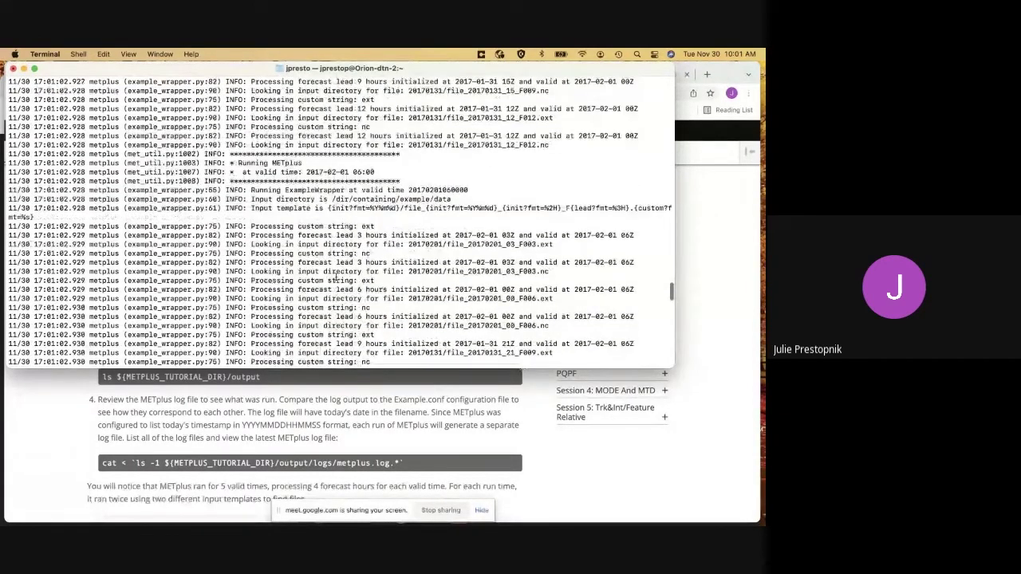
{"action": "scroll", "coordinate": [337, 278], "scroll_direction": "up", "scroll_amount": 9}
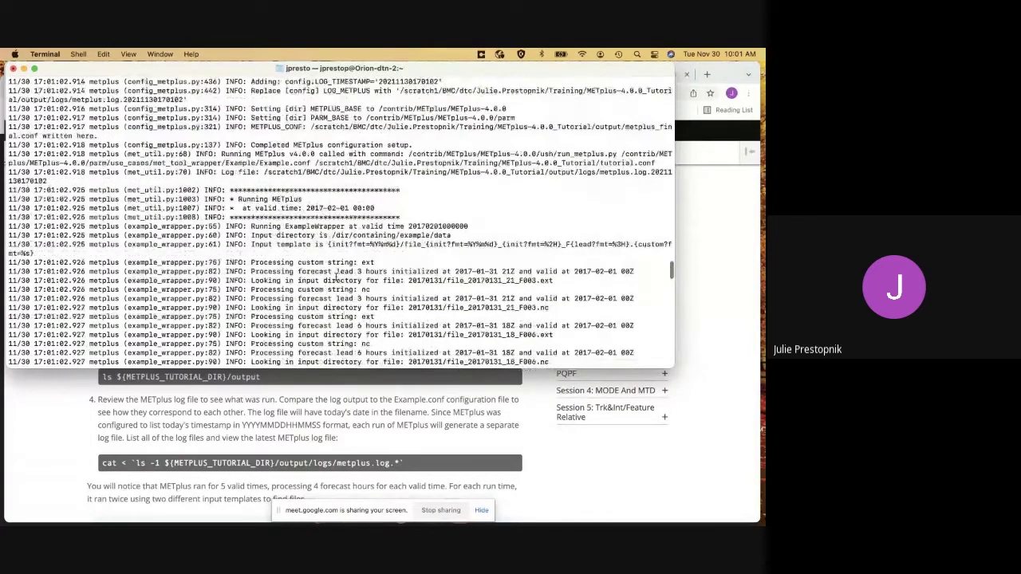
{"action": "scroll", "coordinate": [336, 277], "scroll_direction": "up", "scroll_amount": 3}
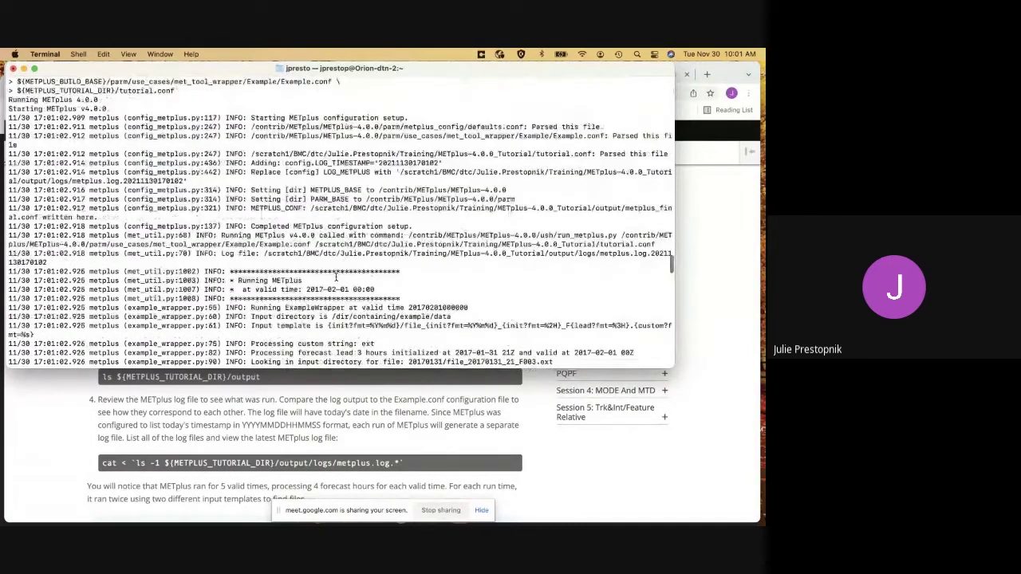
Read the guide's output directory and log file instructions, and return to Terminal to look through the run log to its end
{"action": "left_click", "coordinate": [319, 403]}
{"action": "scroll", "coordinate": [317, 403], "scroll_direction": "down", "scroll_amount": 1}
{"action": "scroll", "coordinate": [317, 403], "scroll_direction": "down", "scroll_amount": 4}
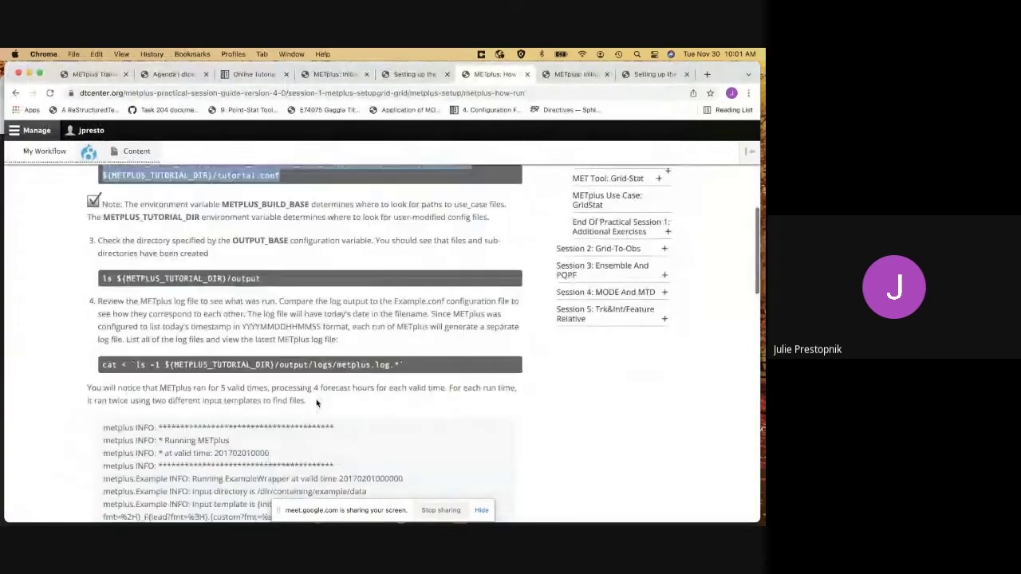
{"action": "key", "text": "ctrl+Up"}
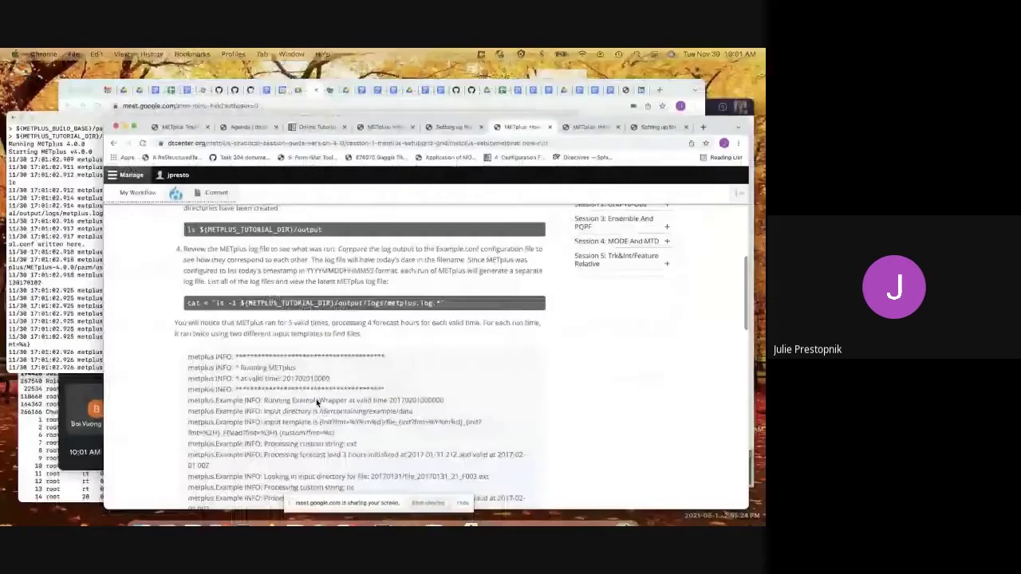
{"action": "left_click", "coordinate": [211, 284]}
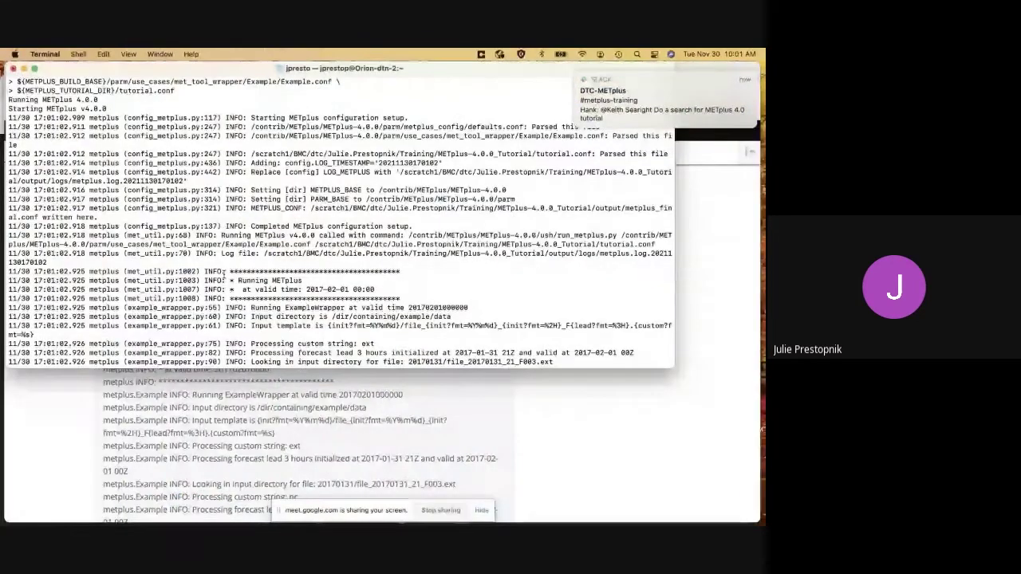
{"action": "scroll", "coordinate": [227, 274], "scroll_direction": "down", "scroll_amount": 2}
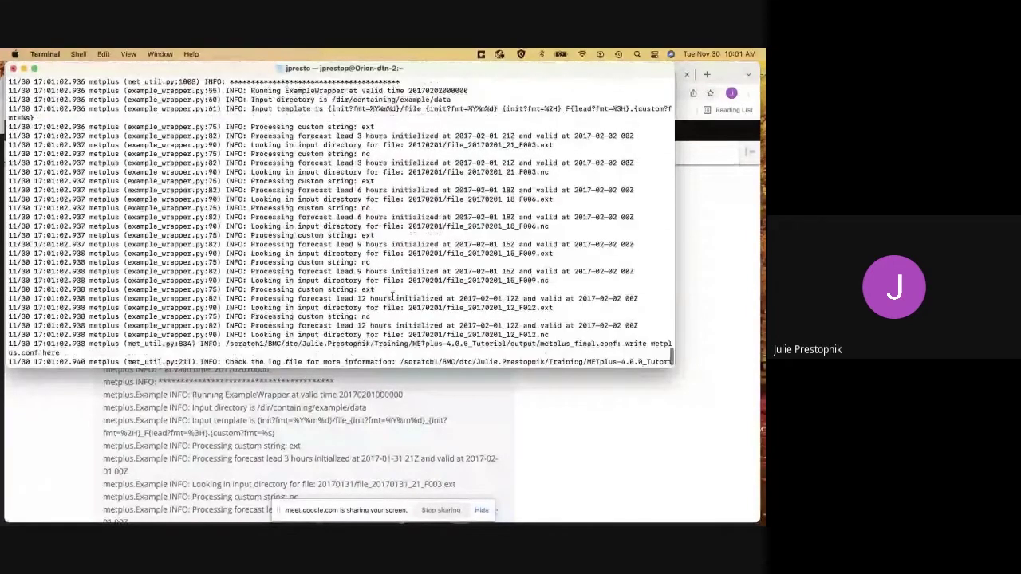
Highlight the guide's paragraph on valid times and input templates, and read on to the config.OUTPUT_BASE override instruction
{"action": "left_click", "coordinate": [368, 428]}
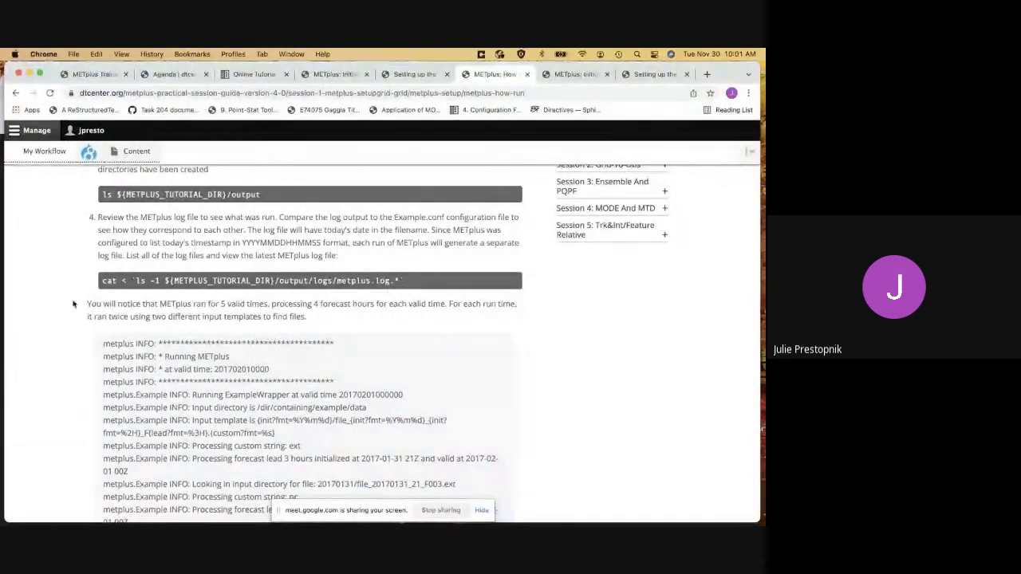
{"action": "left_click_drag", "start_coordinate": [89, 306], "coordinate": [343, 322]}
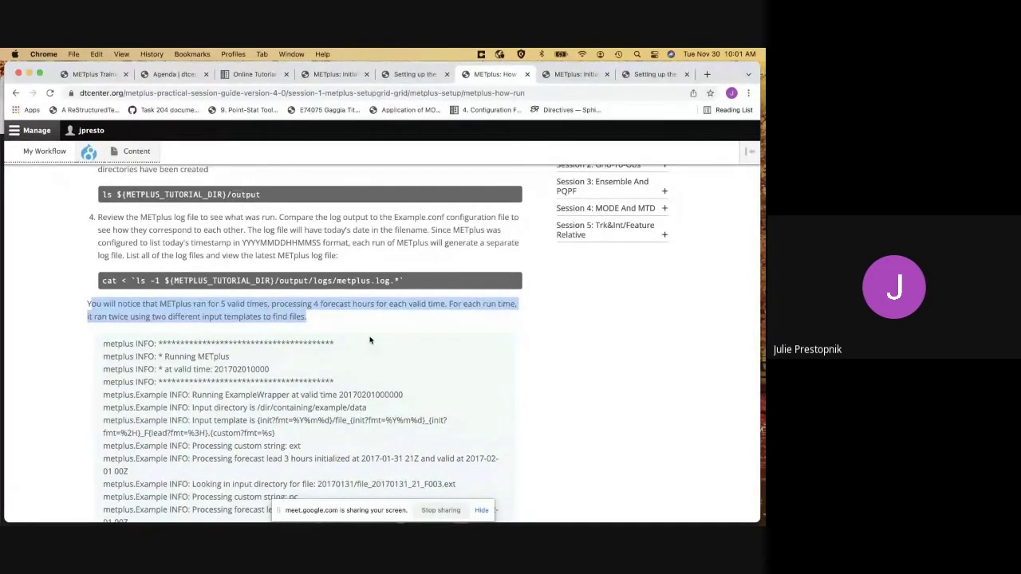
{"action": "scroll", "coordinate": [369, 341], "scroll_direction": "down", "scroll_amount": 10}
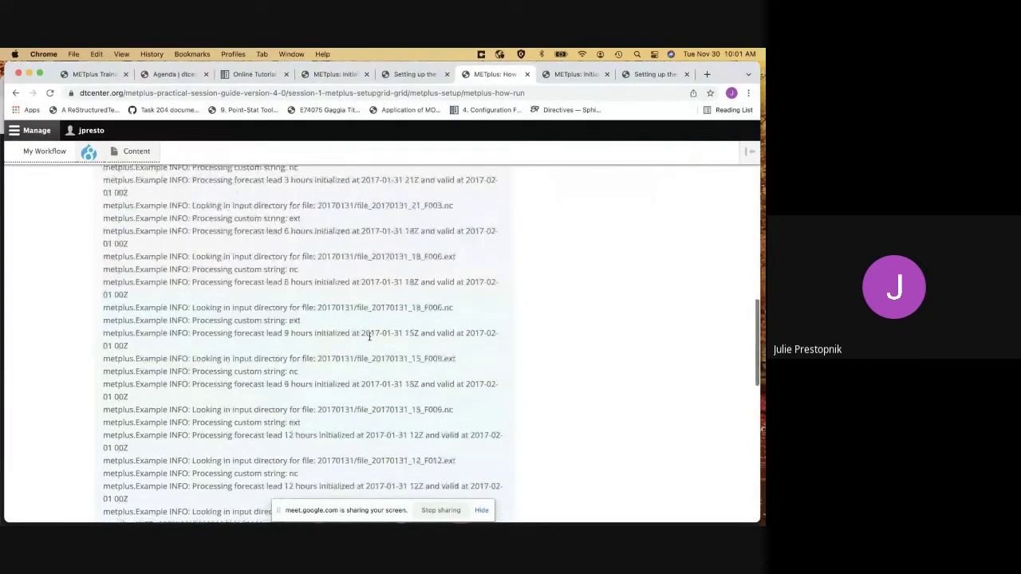
{"action": "scroll", "coordinate": [370, 340], "scroll_direction": "down", "scroll_amount": 4}
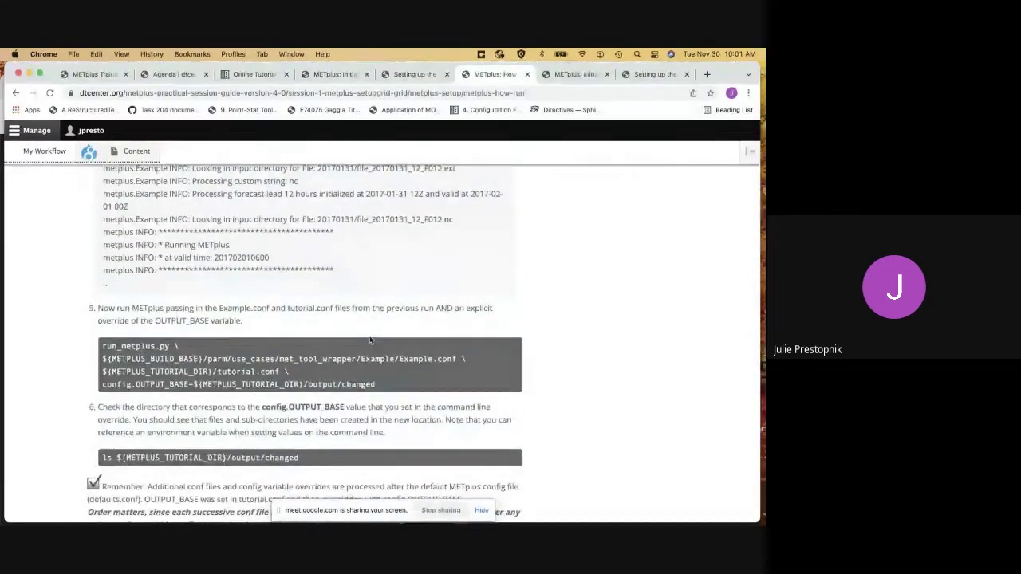
Copy the guide's run_metplus.py command with the config.OUTPUT_BASE=${METPLUS_TUTORIAL_DIR}/output/changed override and run it in Terminal
{"action": "scroll", "coordinate": [369, 341], "scroll_direction": "down", "scroll_amount": 1}
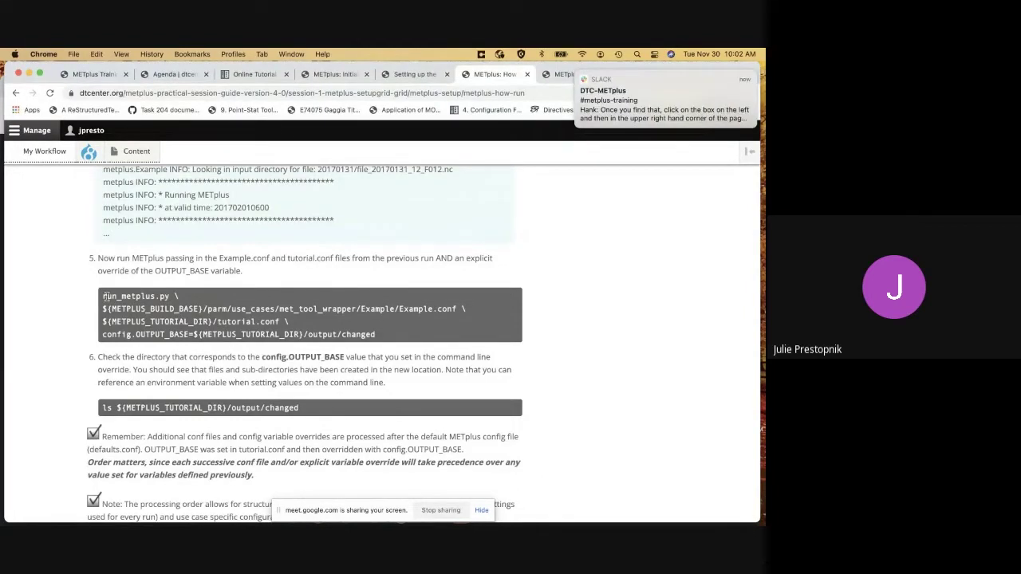
{"action": "left_click_drag", "start_coordinate": [103, 296], "coordinate": [375, 335]}
{"action": "key", "text": "super+c"}
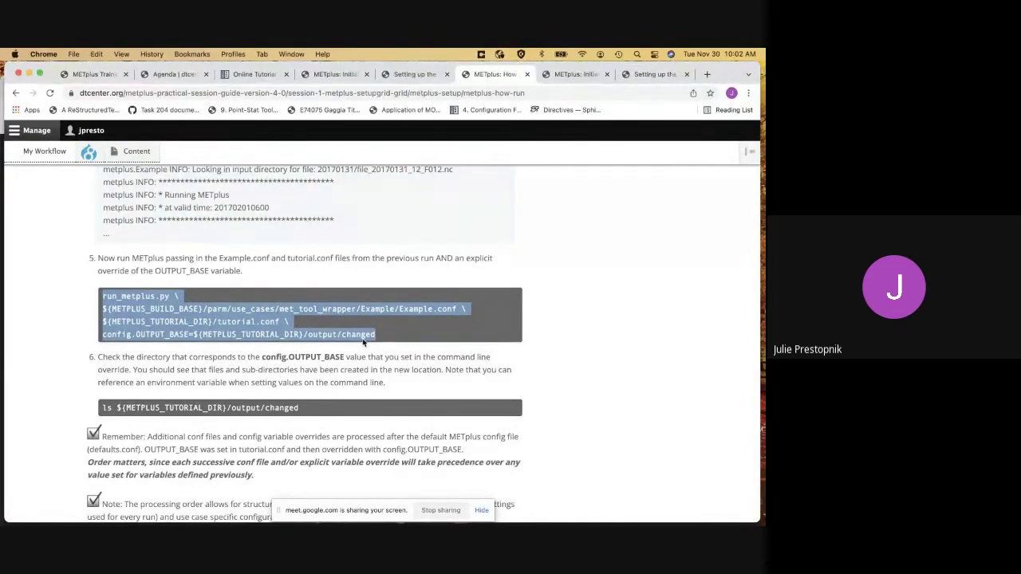
{"action": "key", "text": "ctrl+Up"}
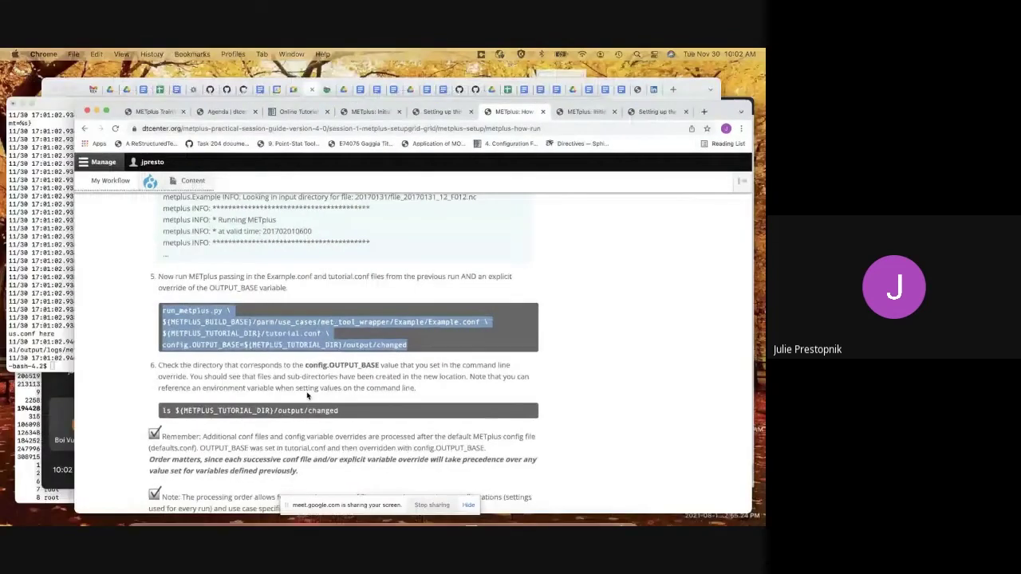
{"action": "left_click", "coordinate": [148, 365]}
{"action": "key", "text": "super+v"}
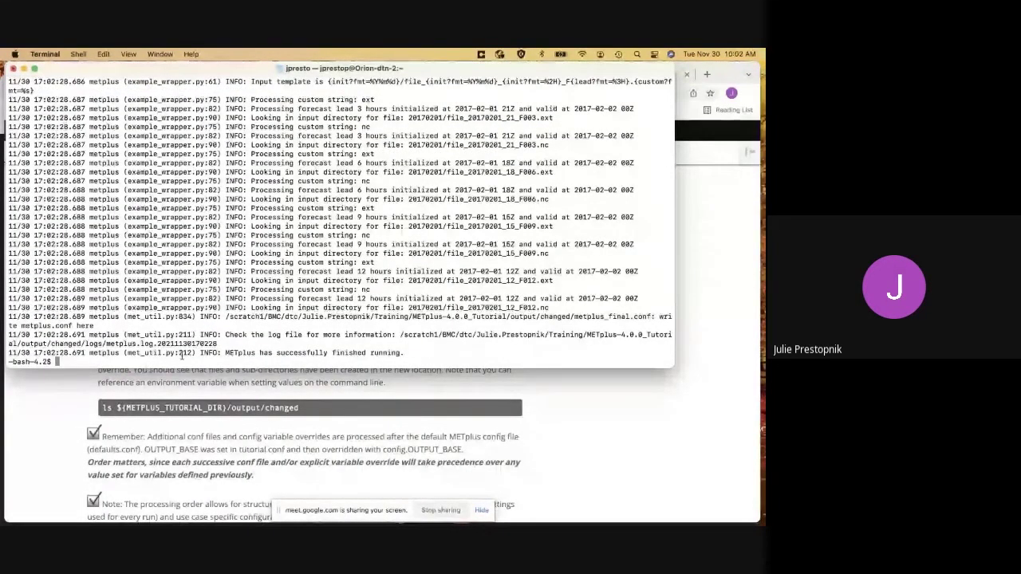
Copy the guide's command ls ${METPLUS_TUTORIAL_DIR}/output/changed and run it in Terminal to check the overridden output directory
{"action": "left_click", "coordinate": [177, 474]}
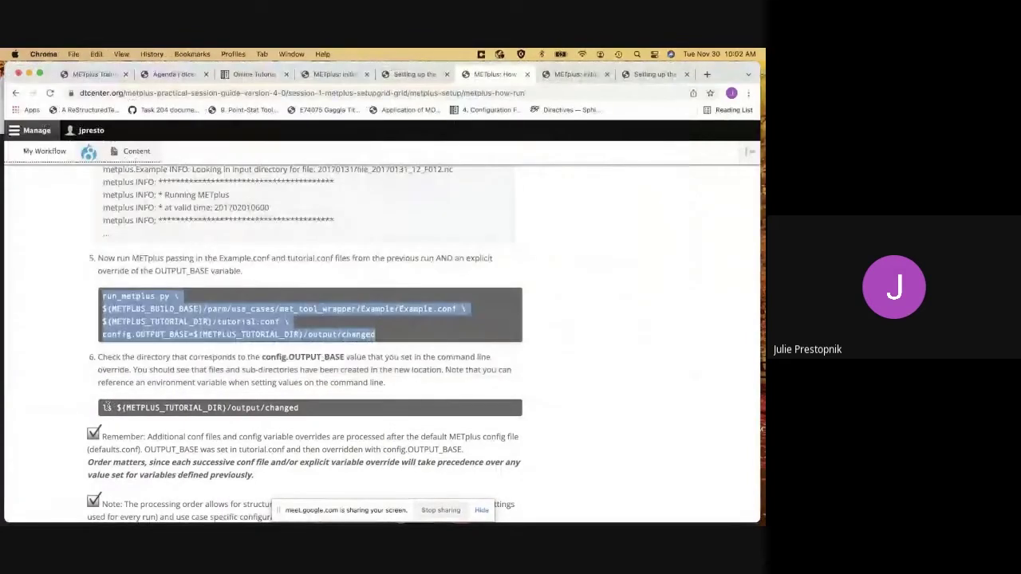
{"action": "left_click", "coordinate": [106, 407]}
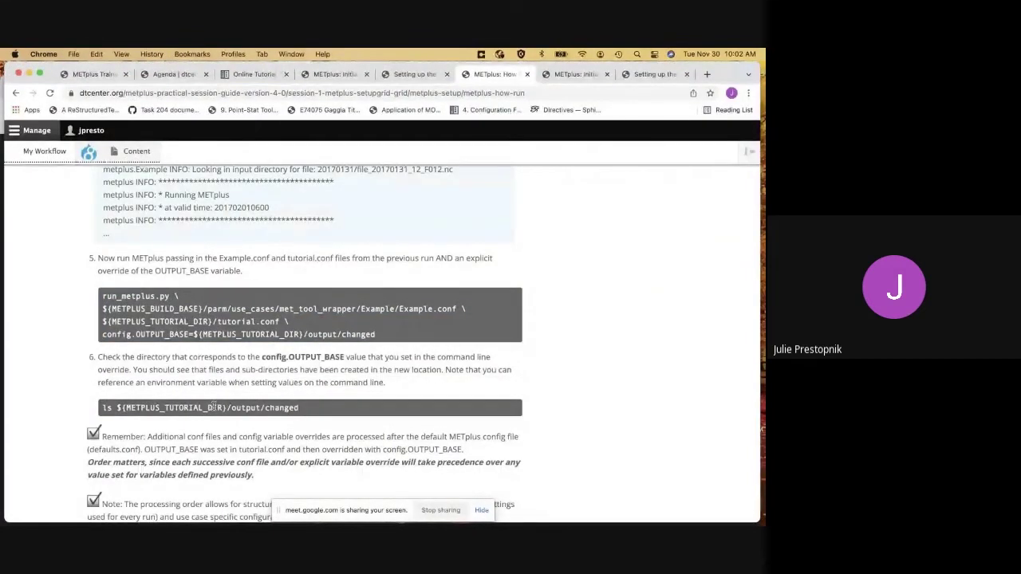
{"action": "left_click_drag", "start_coordinate": [102, 407], "coordinate": [301, 408]}
{"action": "key", "text": "super+c"}
{"action": "key", "text": "ctrl+Up"}
{"action": "left_click", "coordinate": [82, 336]}
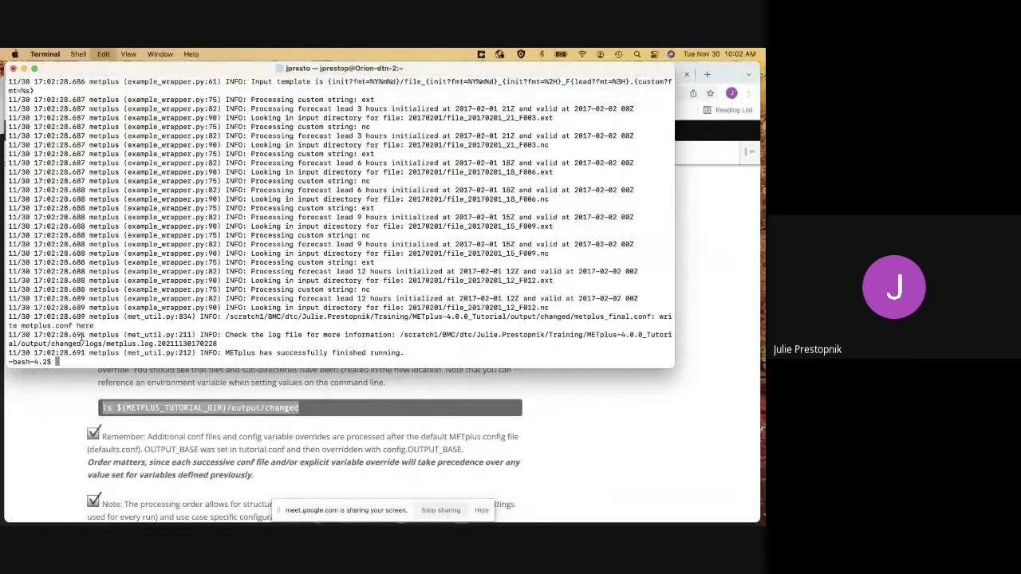
{"action": "key", "text": "super+v"}
{"action": "key", "text": "Return"}
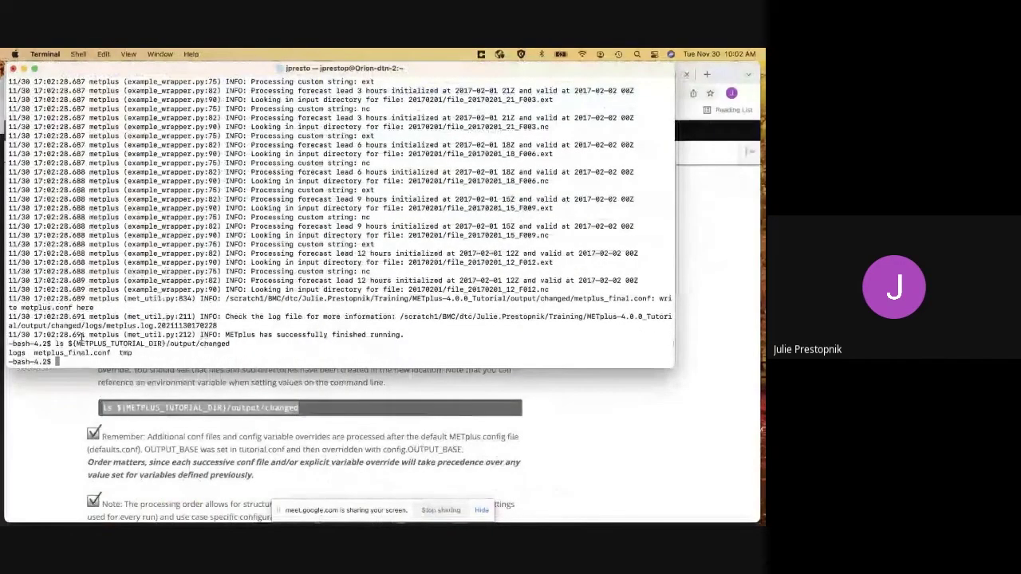
Extend the last listing command to show the contents of ${METPLUS_TUTORIAL_DIR}/output/changed/logs
{"action": "key", "text": "Up"}
{"action": "type", "text": "/logs"}
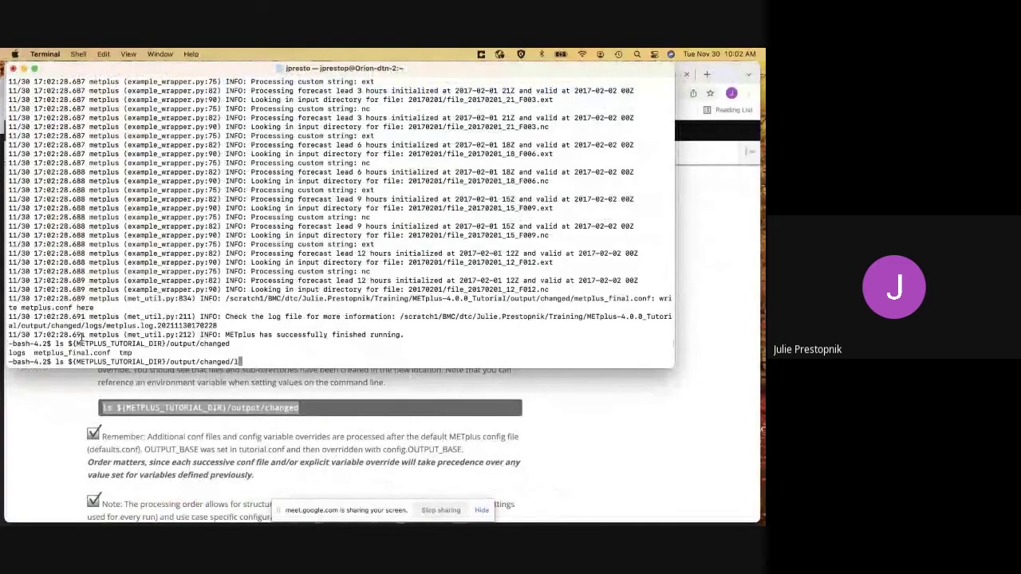
{"action": "key", "text": "Return"}
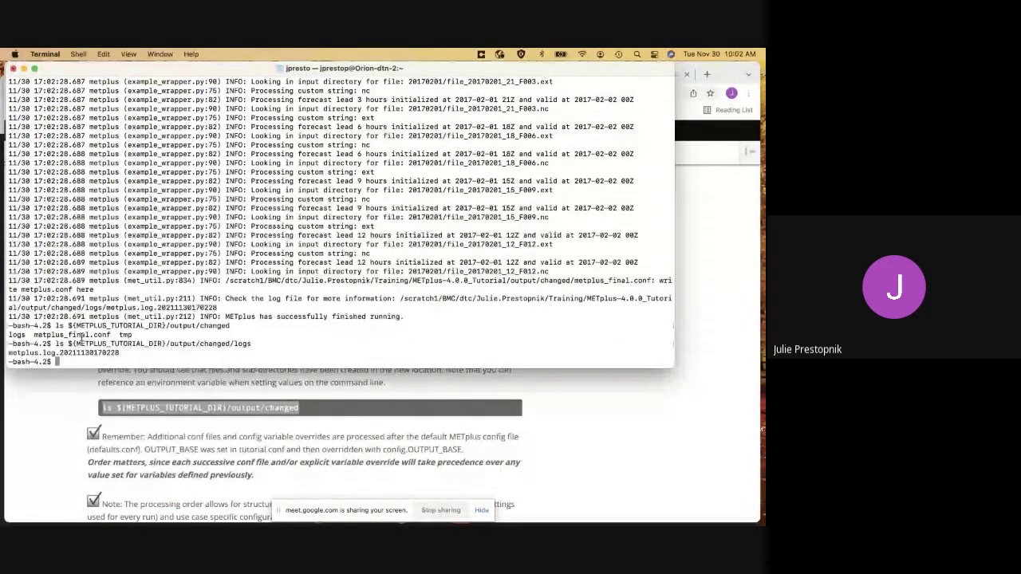
Edit the recalled command to list the original run's log directory, ${METPLUS_TUTORIAL_DIR}/output/logs
{"action": "key", "text": "Up"}
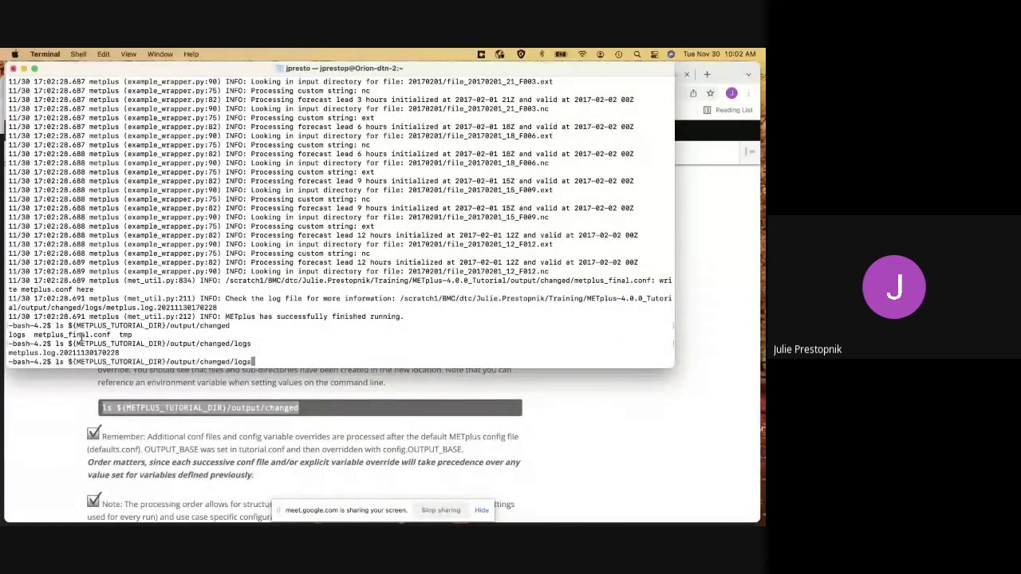
{"action": "key", "text": "Left"}
{"action": "key", "text": "Left"}
{"action": "key", "text": "Left"}
{"action": "key", "text": "Left"}
{"action": "key", "text": "Left"}
{"action": "key", "text": "Left"}
{"action": "key", "text": "BackSpace"}
{"action": "key", "text": "BackSpace"}
{"action": "key", "text": "BackSpace"}
{"action": "key", "text": "BackSpace"}
{"action": "key", "text": "BackSpace"}
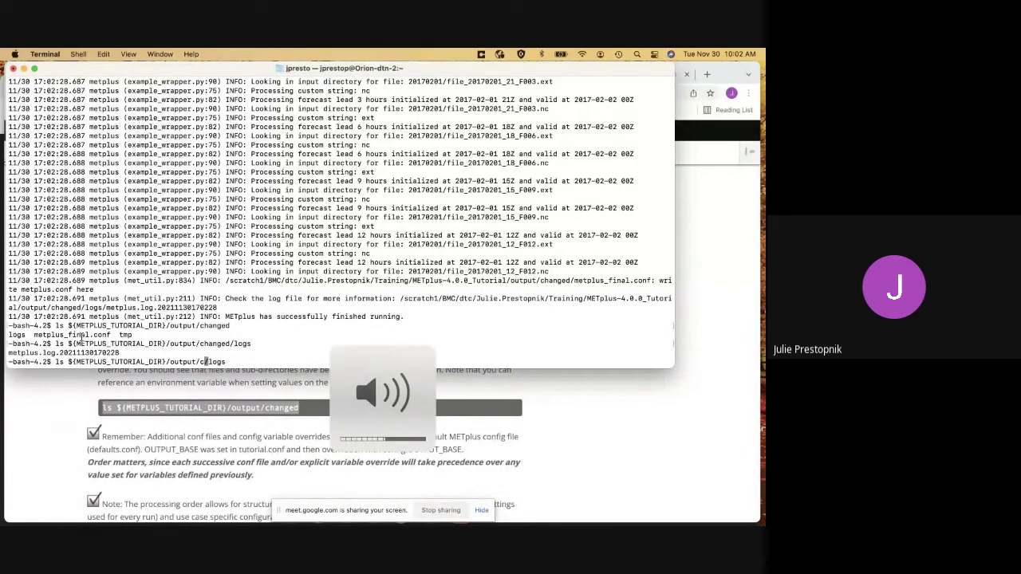
{"action": "key", "text": "Return"}
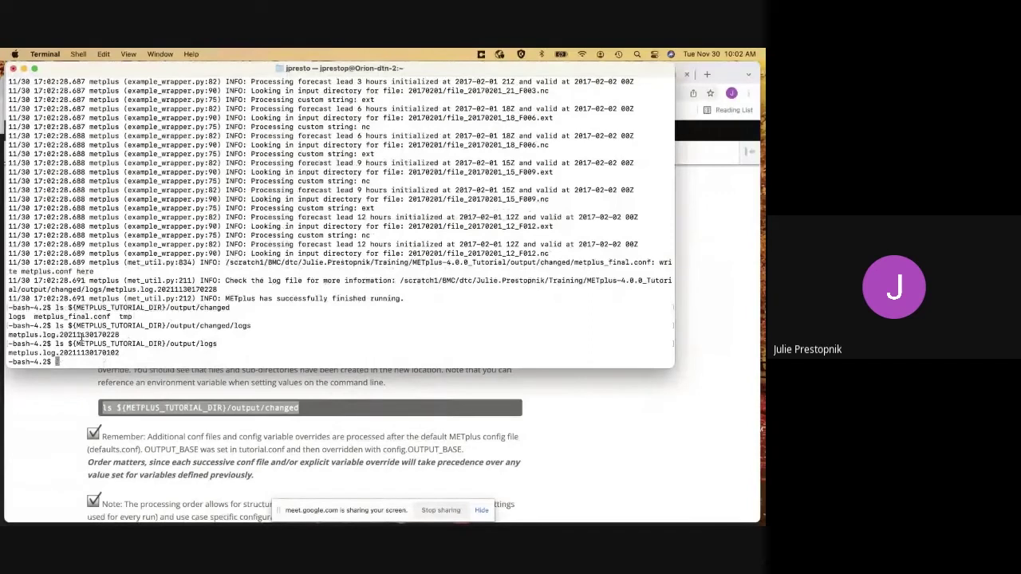
List the contents of ${METPLUS_TUTORIAL_DIR}/output/ and of its changed subdirectory
{"action": "key", "text": "XF86AudioRaiseVolume"}
{"action": "key", "text": "Up"}
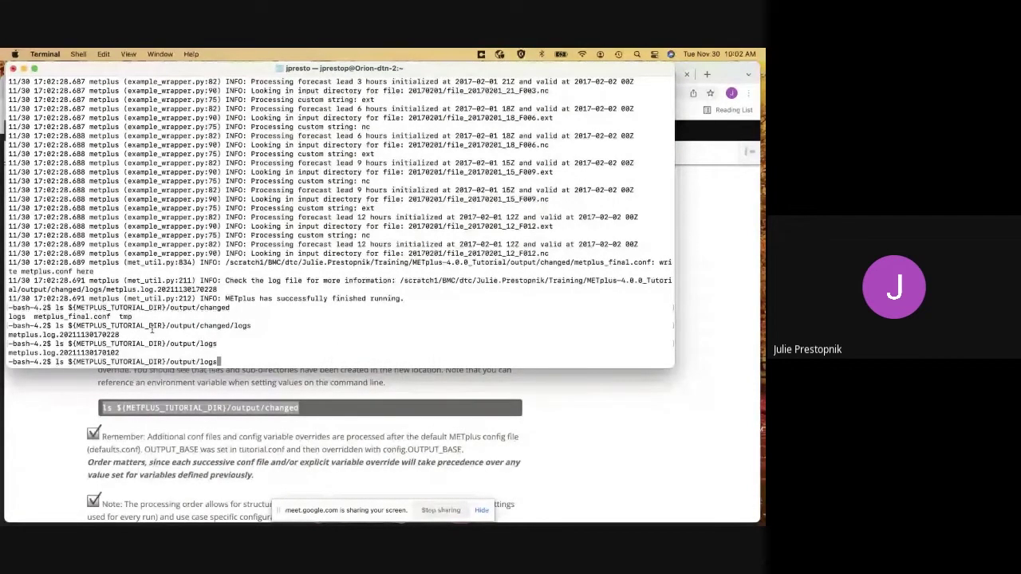
{"action": "key", "text": "BackSpace"}
{"action": "key", "text": "BackSpace"}
{"action": "key", "text": "BackSpace"}
{"action": "key", "text": "BackSpace"}
{"action": "key", "text": "Return"}
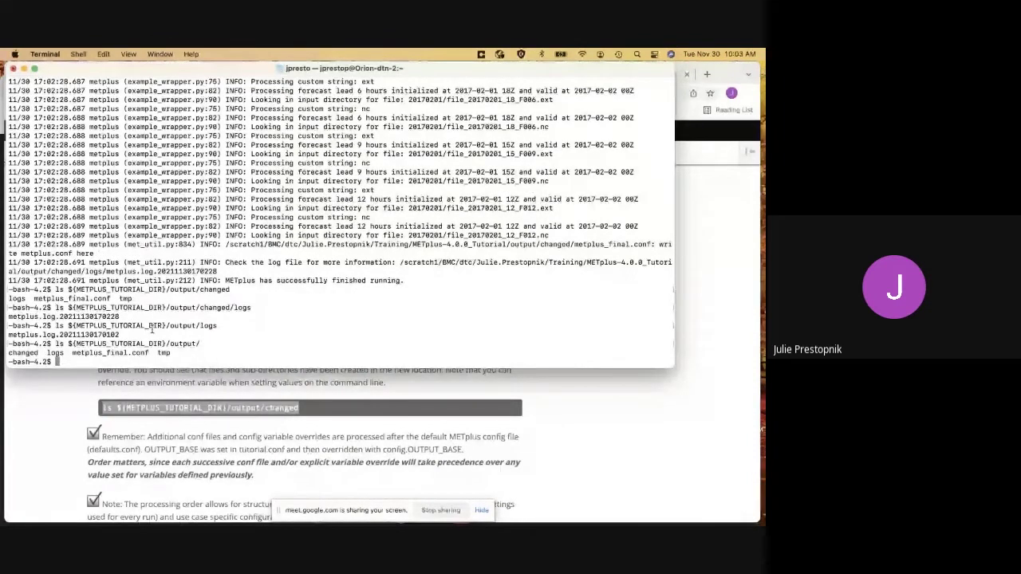
{"action": "key", "text": "Up"}
{"action": "type", "text": "changed"}
{"action": "key", "text": "Return"}
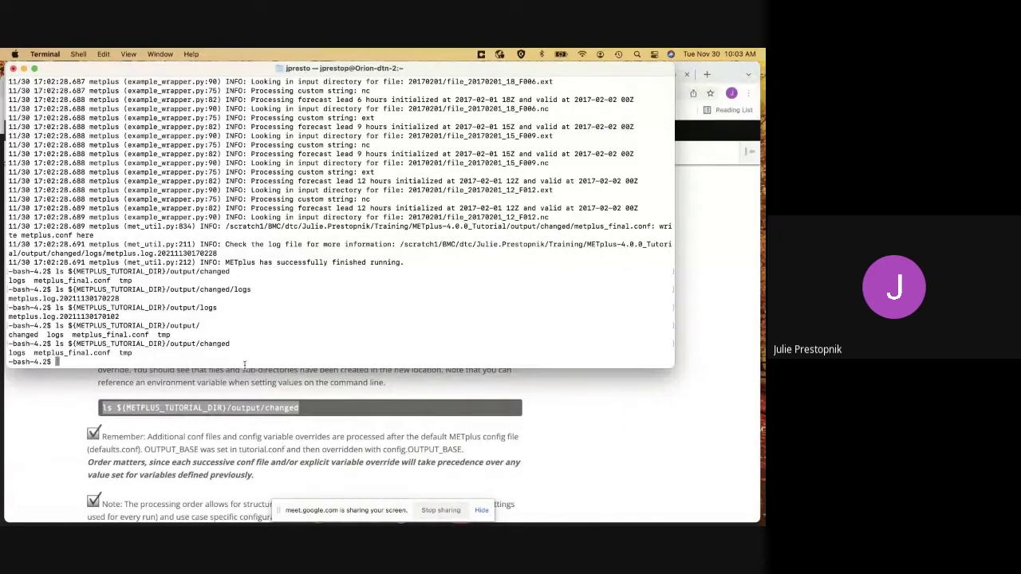
Return to the guide in Chrome and read its closing notes on configuration override order, down to the page's end
{"action": "left_click", "coordinate": [252, 424]}
{"action": "scroll", "coordinate": [252, 424], "scroll_direction": "down", "scroll_amount": 2}
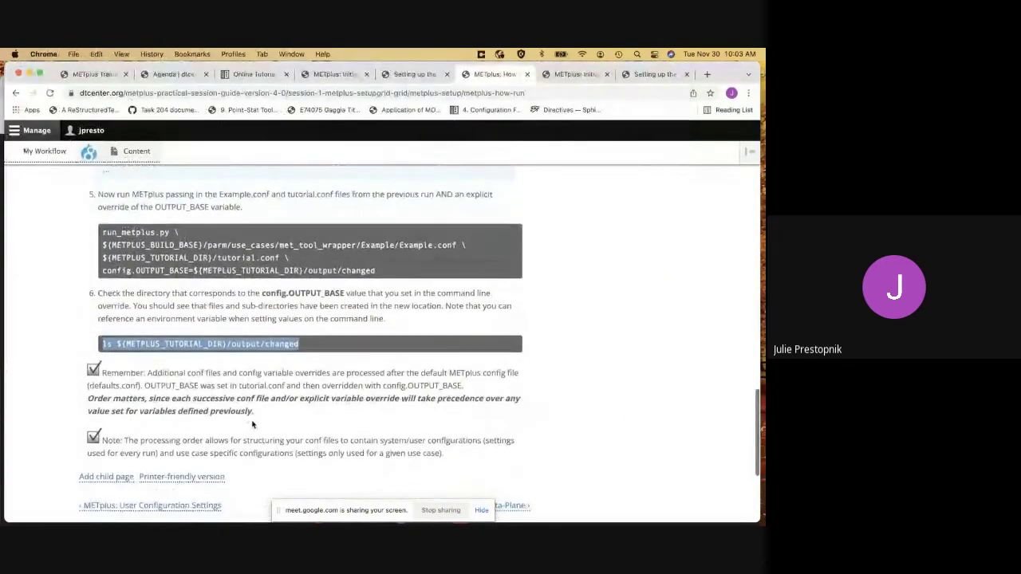
{"action": "scroll", "coordinate": [252, 424], "scroll_direction": "down", "scroll_amount": 2}
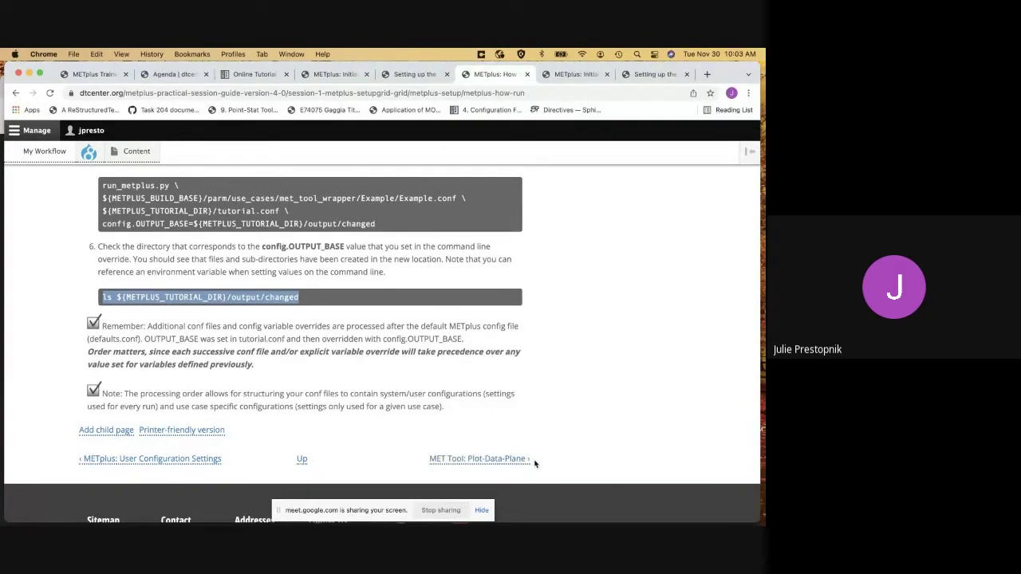
{"action": "left_click", "coordinate": [576, 404]}
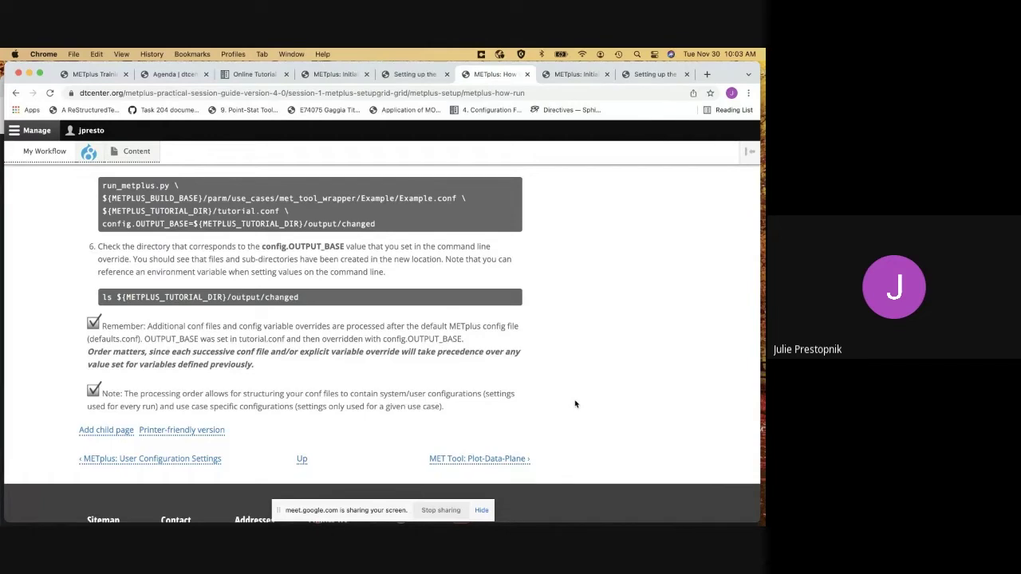
Switch to the Chrome window holding the Google Meet call and find the open GitHub METplus discussions page
{"action": "key", "text": "ctrl+Up"}
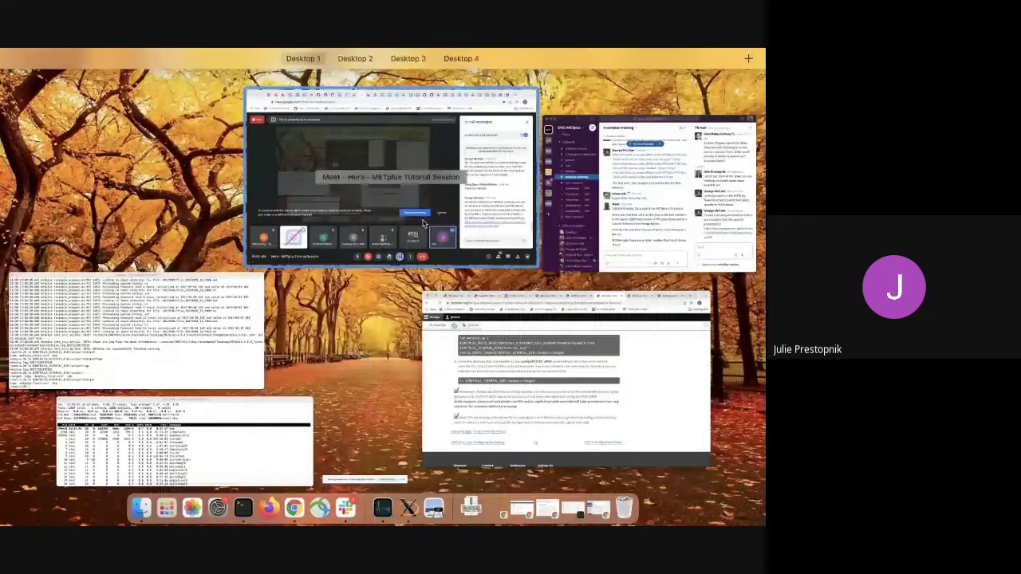
{"action": "left_click", "coordinate": [423, 224]}
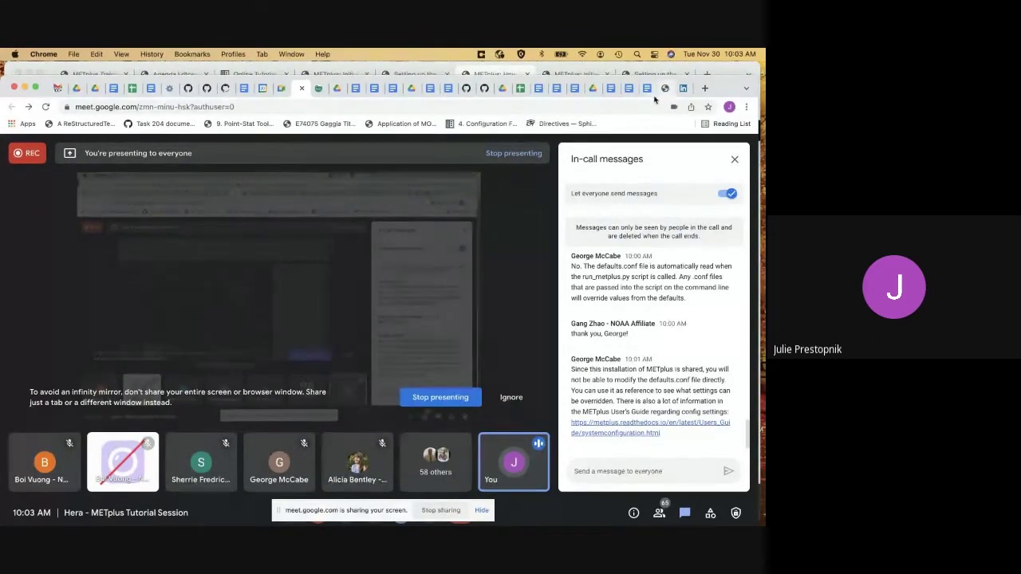
{"action": "left_click", "coordinate": [186, 89]}
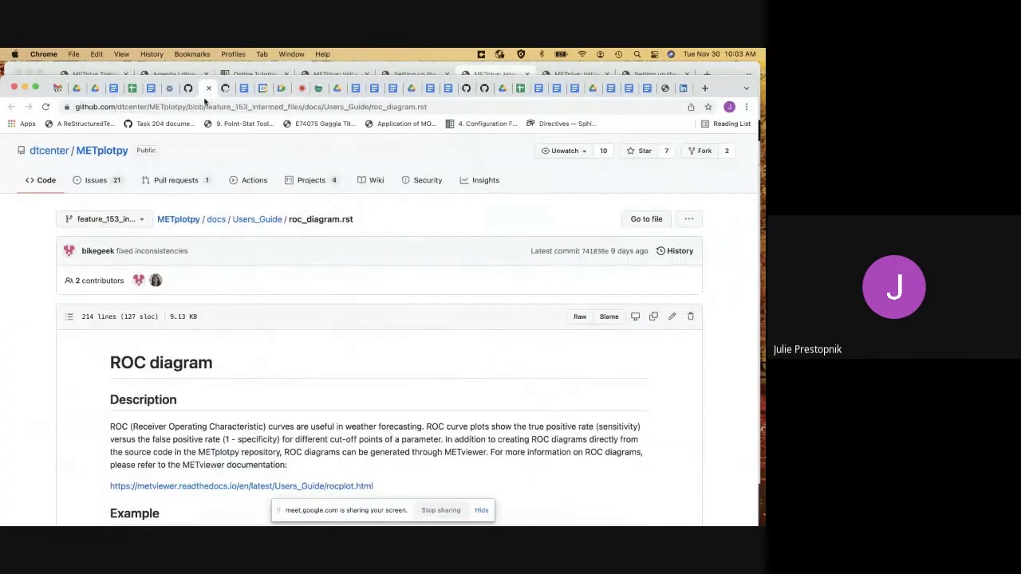
{"action": "left_click", "coordinate": [207, 89]}
{"action": "left_click", "coordinate": [223, 103]}
{"action": "left_click", "coordinate": [223, 104]}
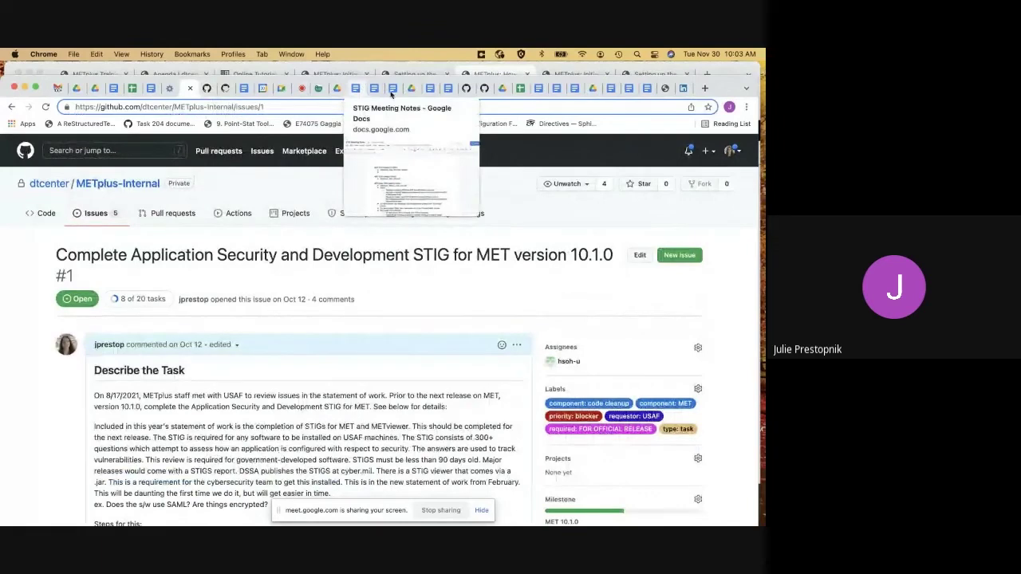
{"action": "left_click", "coordinate": [466, 90]}
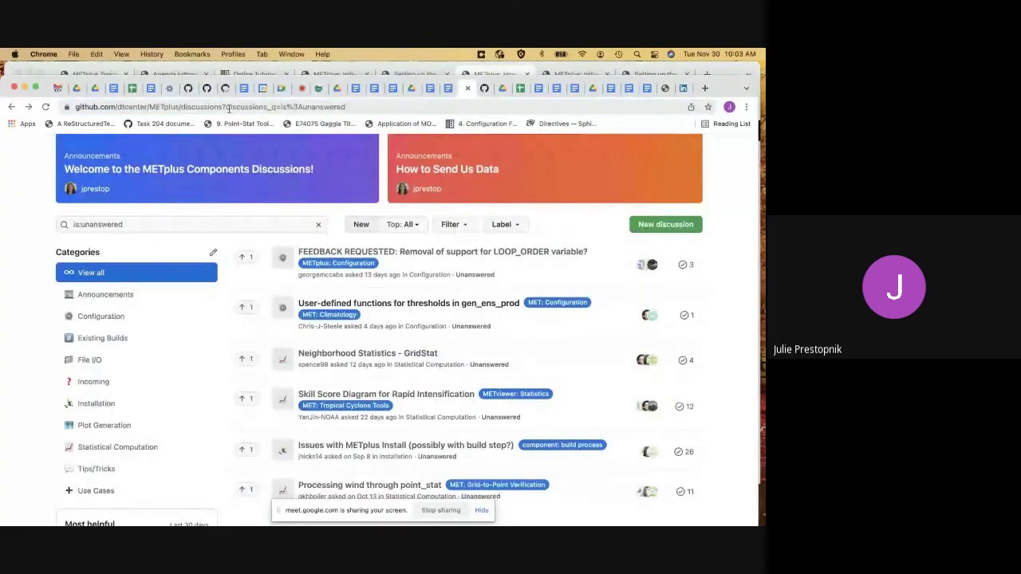
{"action": "left_click_drag", "start_coordinate": [223, 107], "coordinate": [346, 107]}
{"action": "key", "text": "BackSpace"}
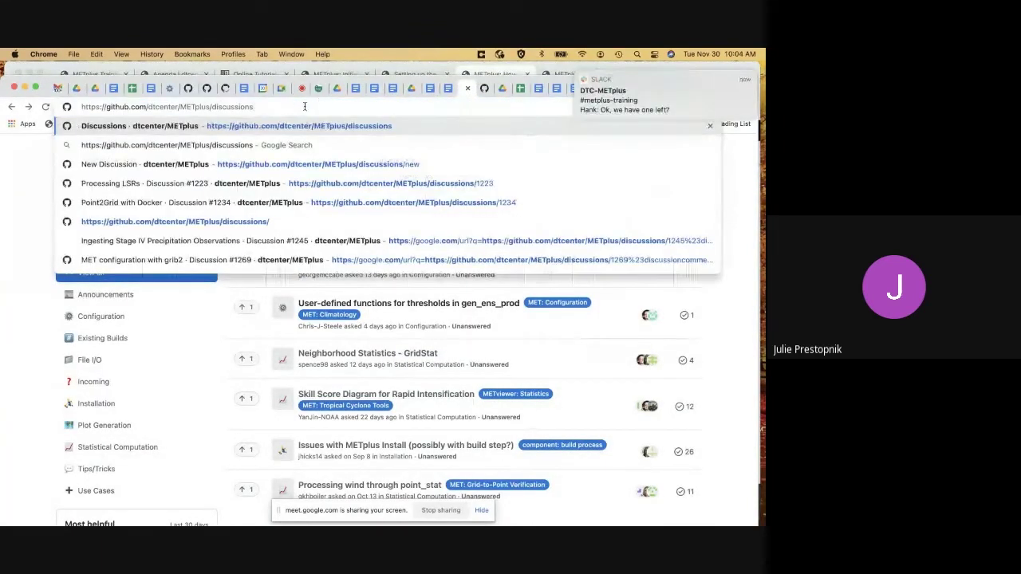
{"action": "key", "text": "super+a"}
{"action": "key", "text": "super+c"}
Return to the Google Meet call, send the copied METplus discussions link in the in-call messages, and stop presenting the screen
{"action": "key", "text": "ctrl+Up"}
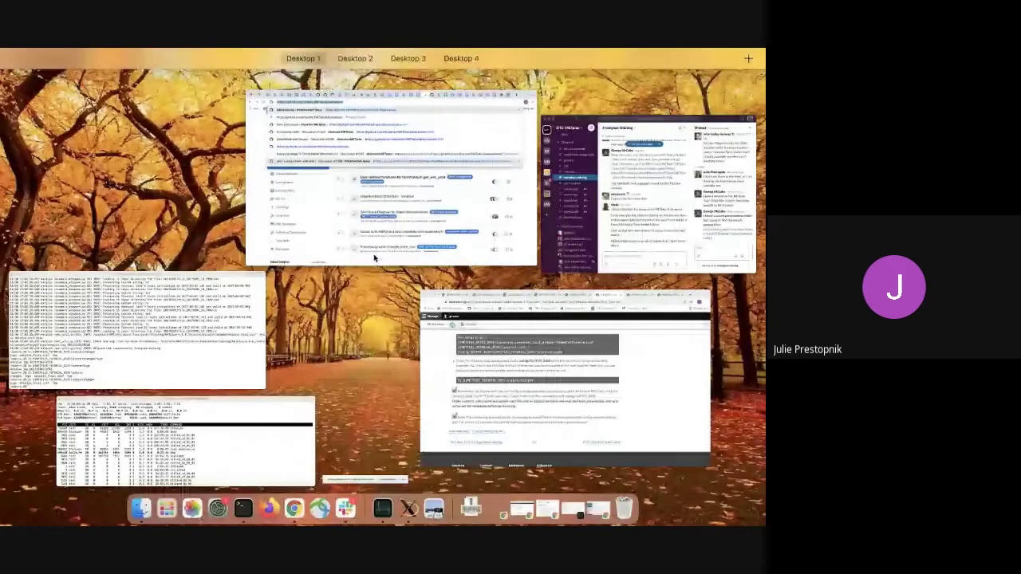
{"action": "left_click", "coordinate": [394, 246]}
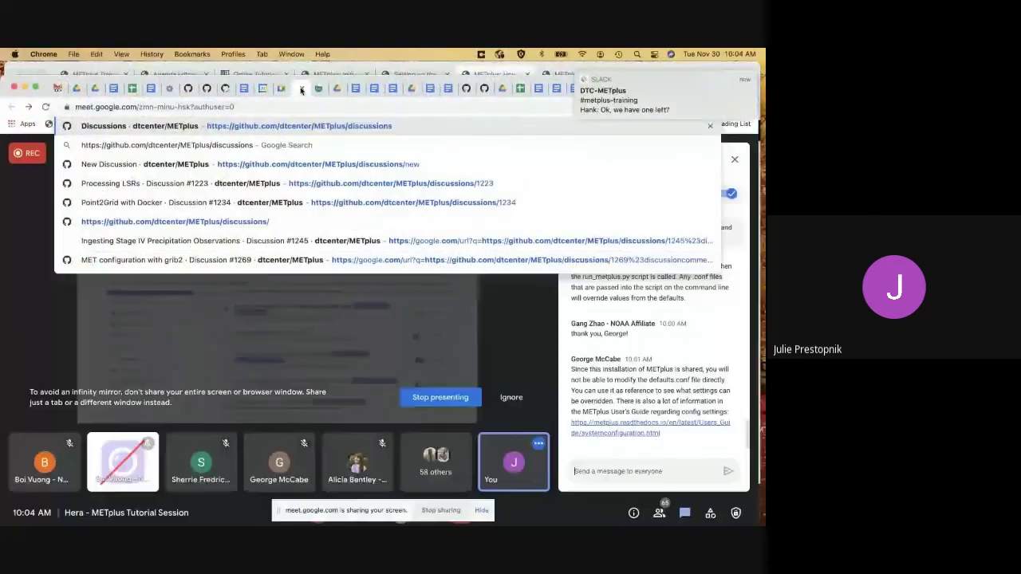
{"action": "left_click", "coordinate": [646, 464]}
{"action": "key", "text": "super+v"}
{"action": "key", "text": "Return"}
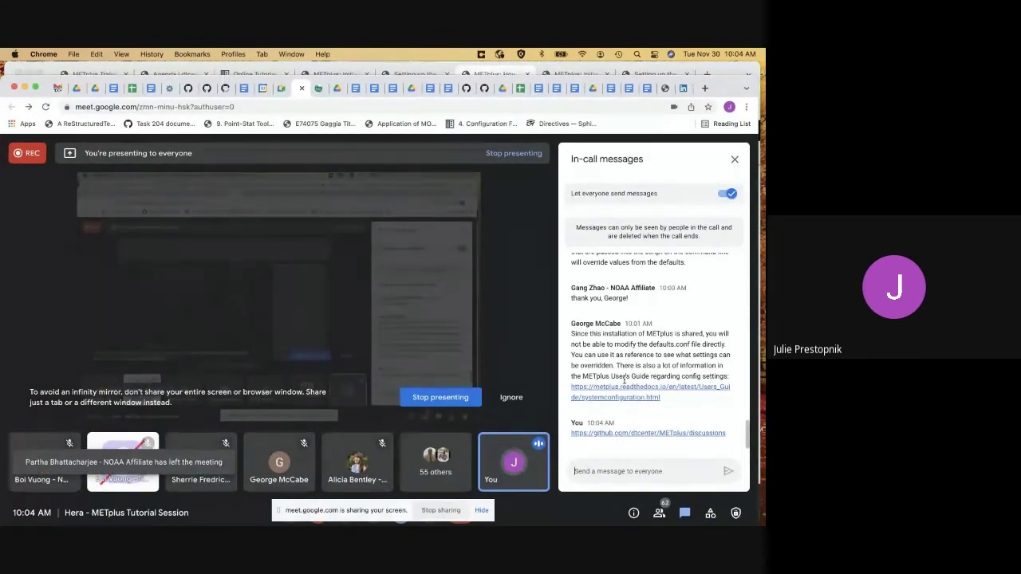
{"action": "left_click", "coordinate": [458, 399]}
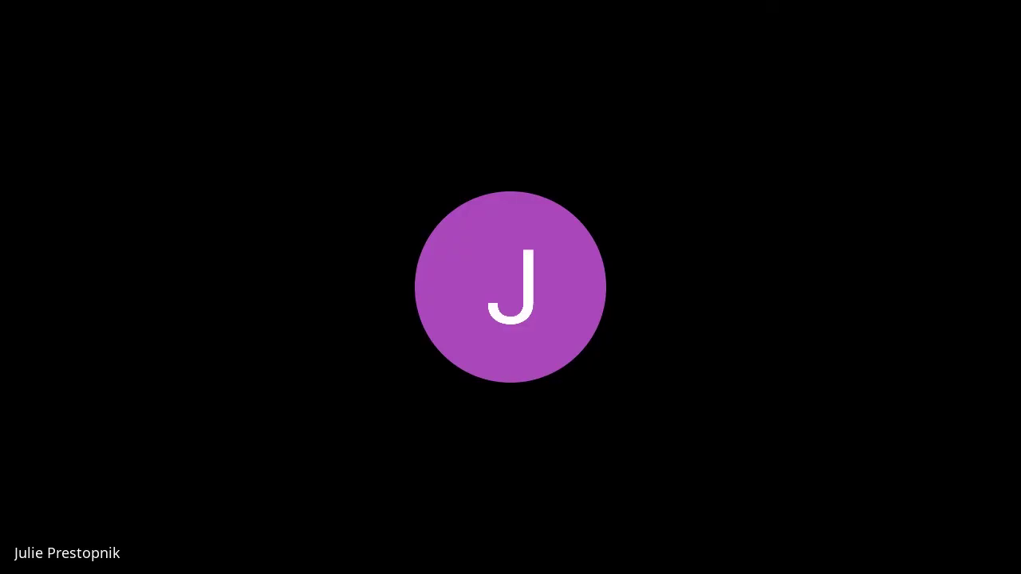